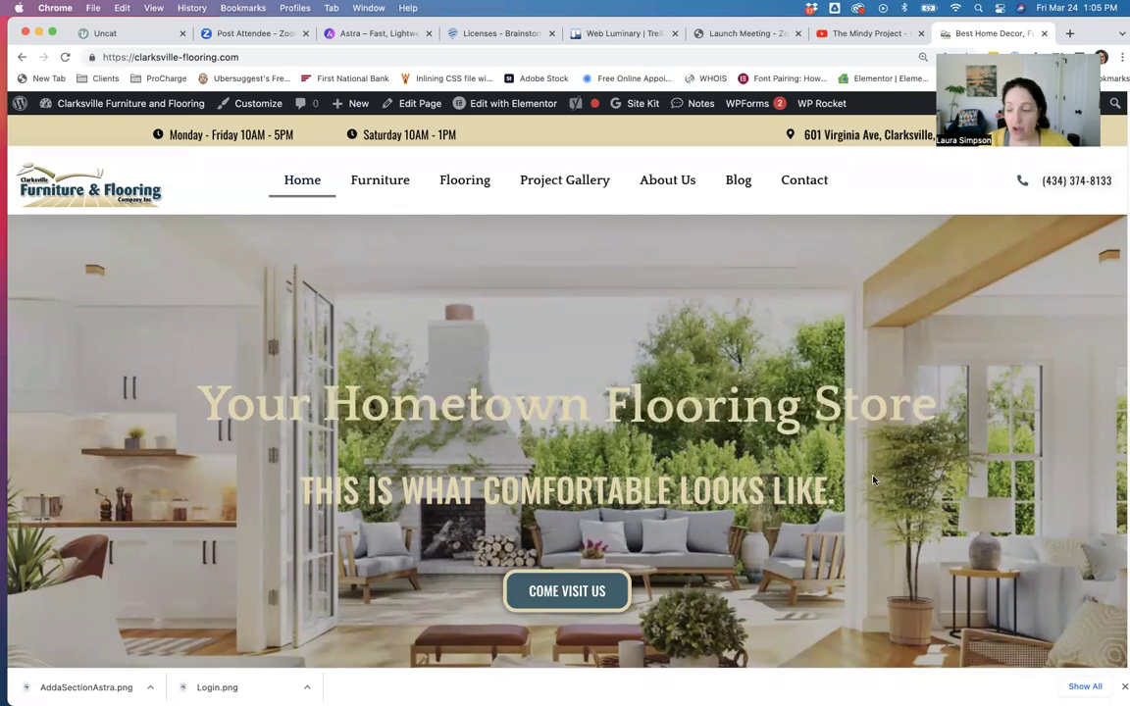
Dismiss the downloads bar and scroll through the live Clarksville home page back to the top.
left_click(1122, 688)
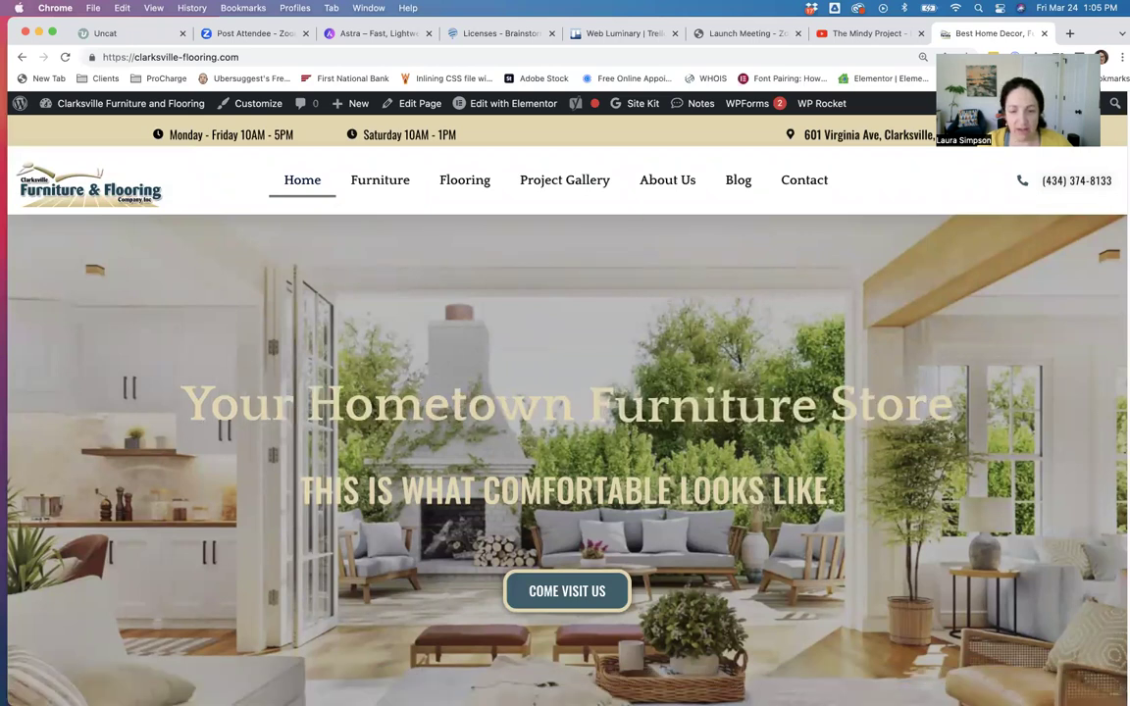
scroll(969, 474, "down", 1)
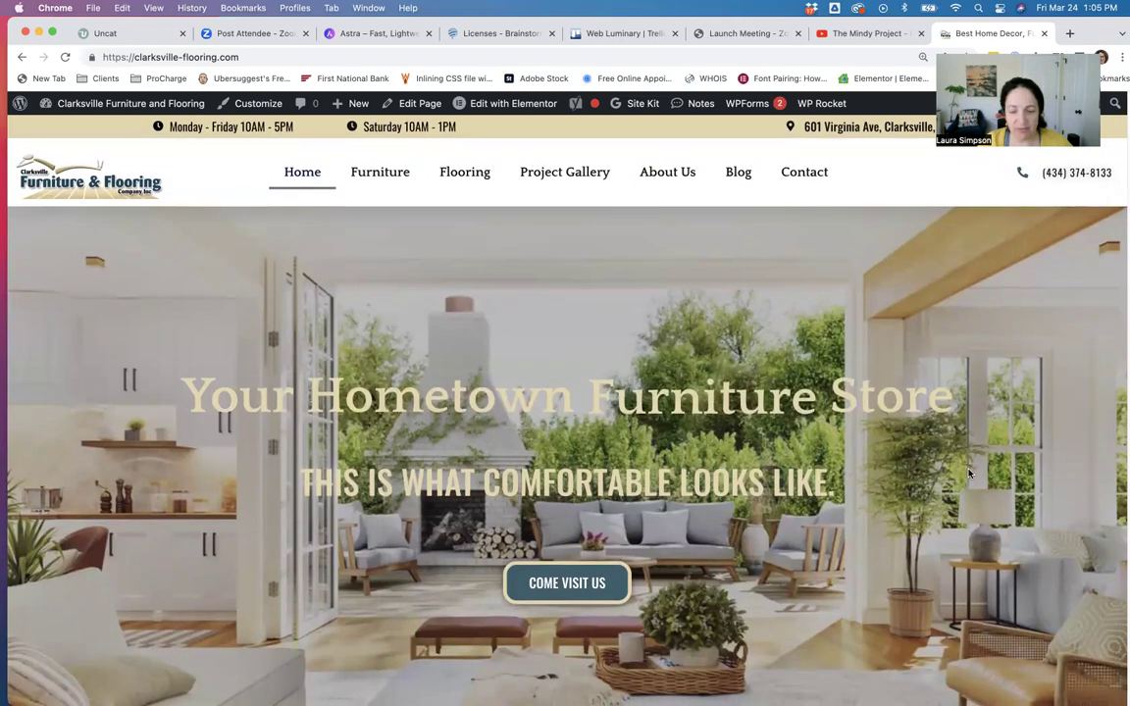
scroll(947, 470, "up", 1)
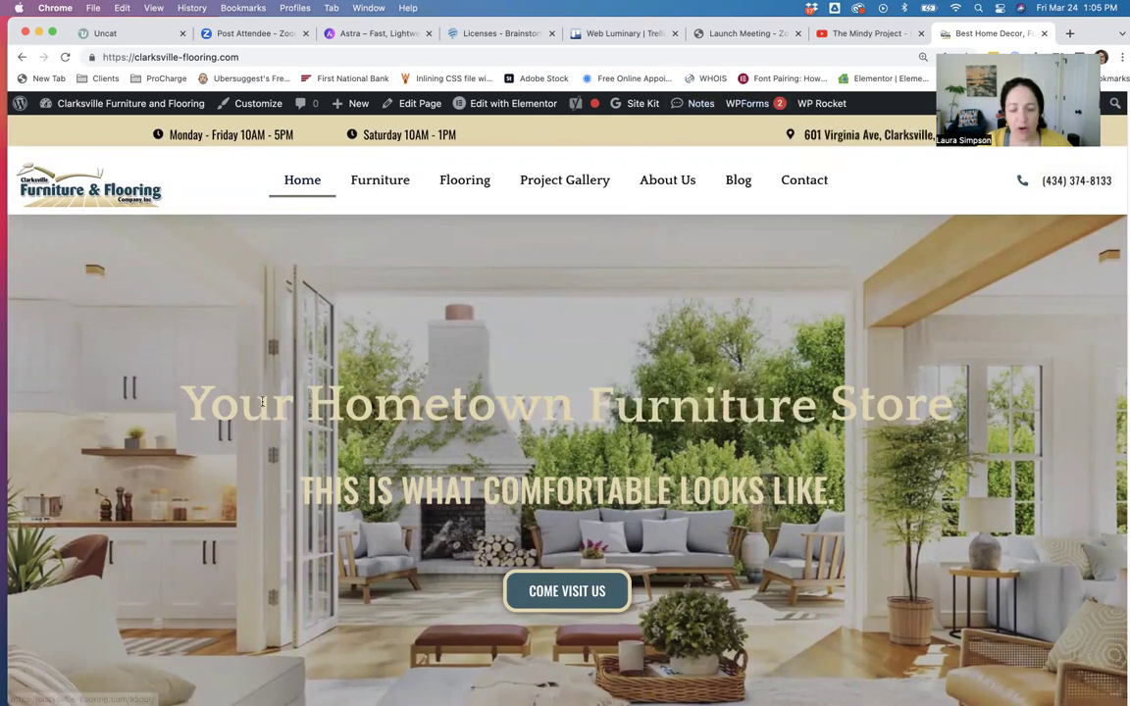
scroll(245, 383, "down", 1)
scroll(491, 446, "down", 5)
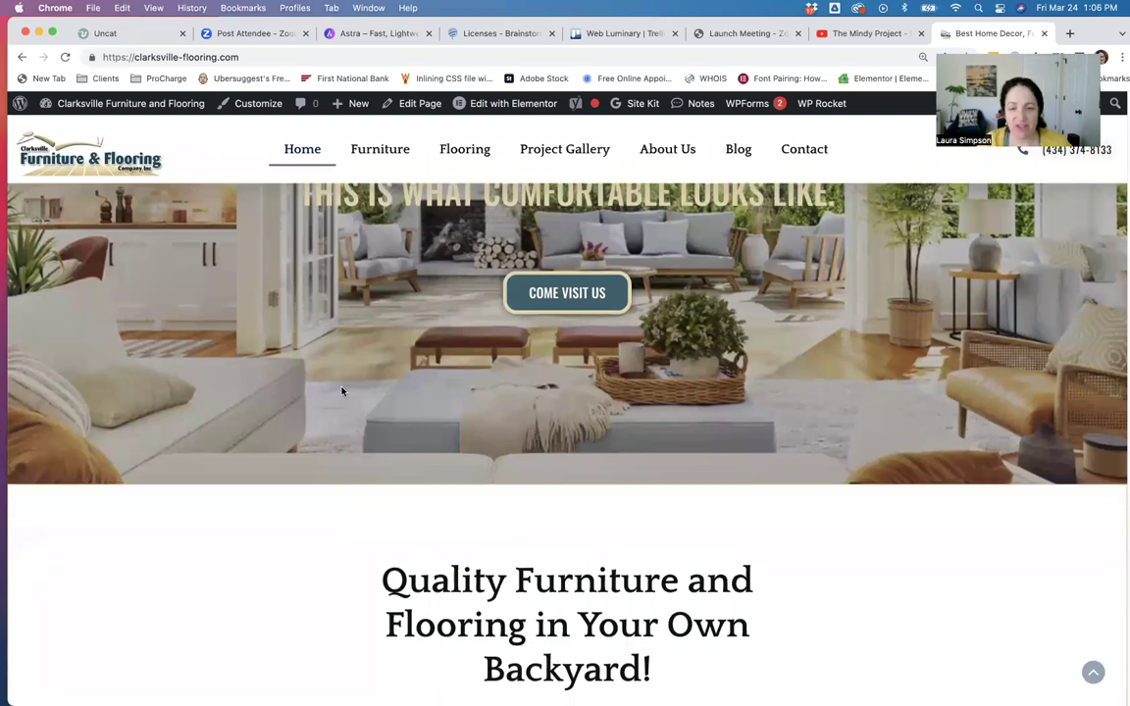
scroll(348, 402, "up", 3)
scroll(491, 386, "down", 4)
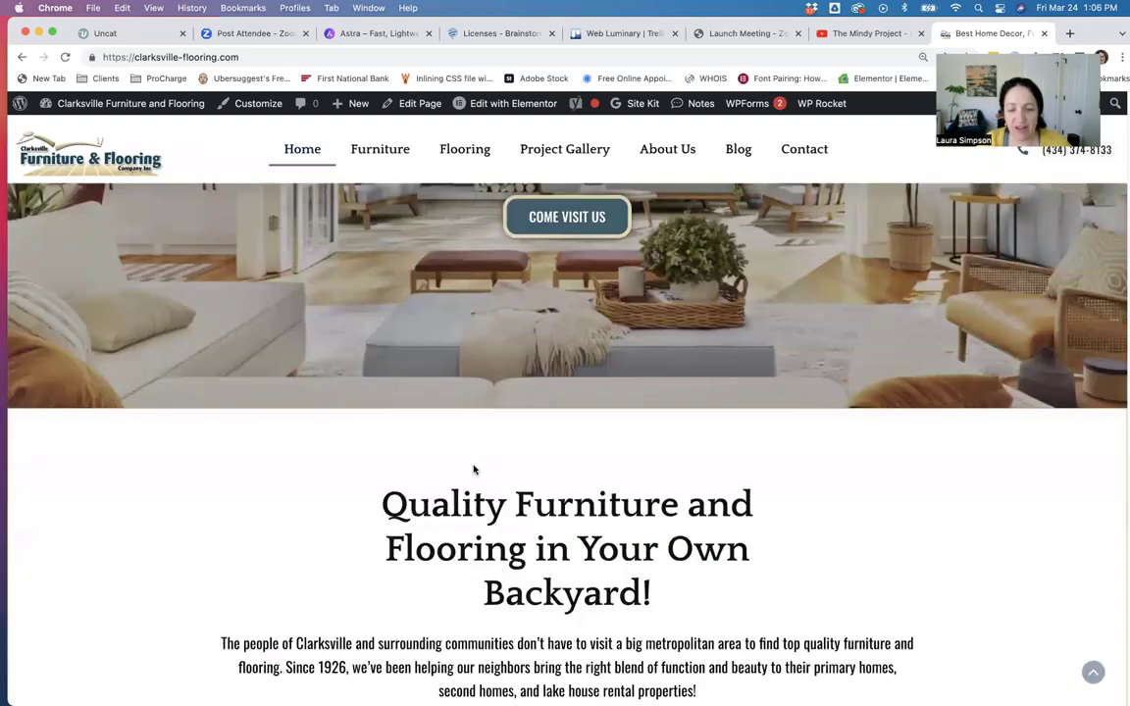
scroll(588, 407, "up", 2)
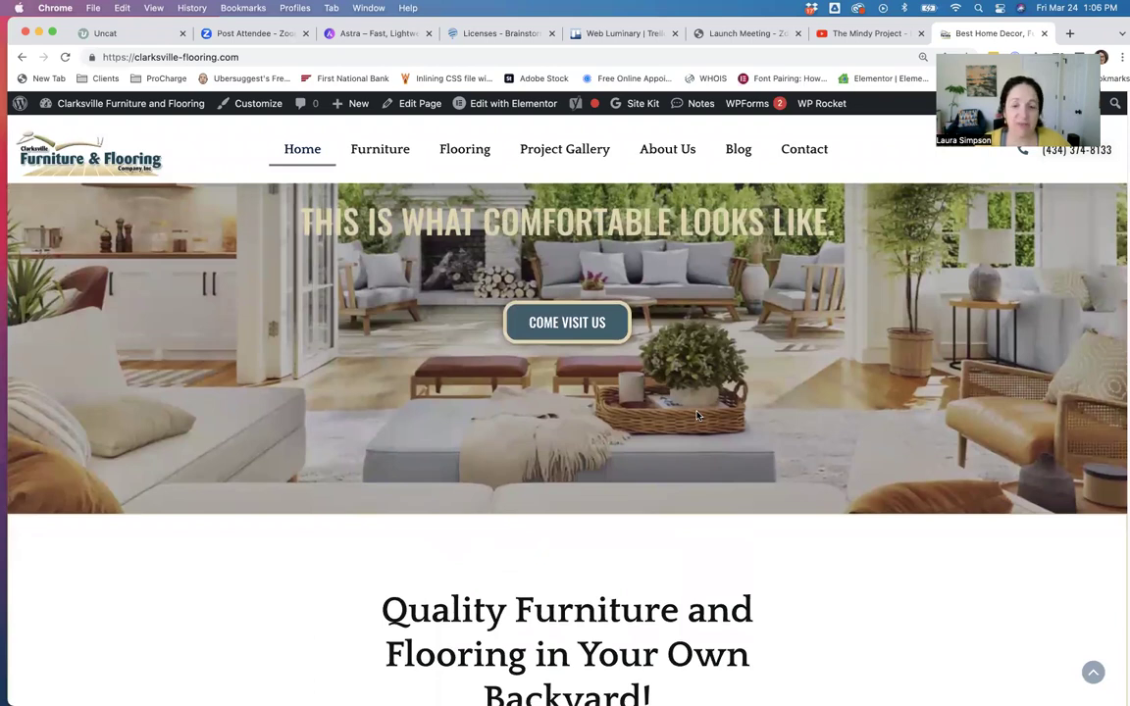
scroll(764, 363, "up", 3)
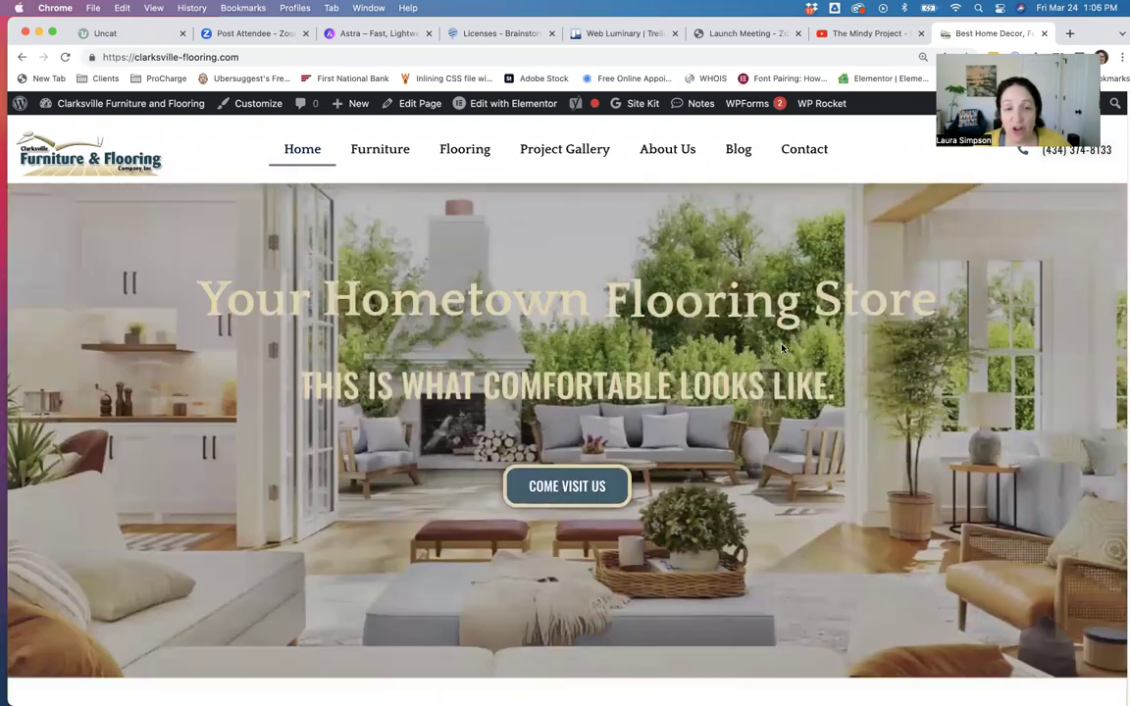
scroll(781, 347, "up", 1)
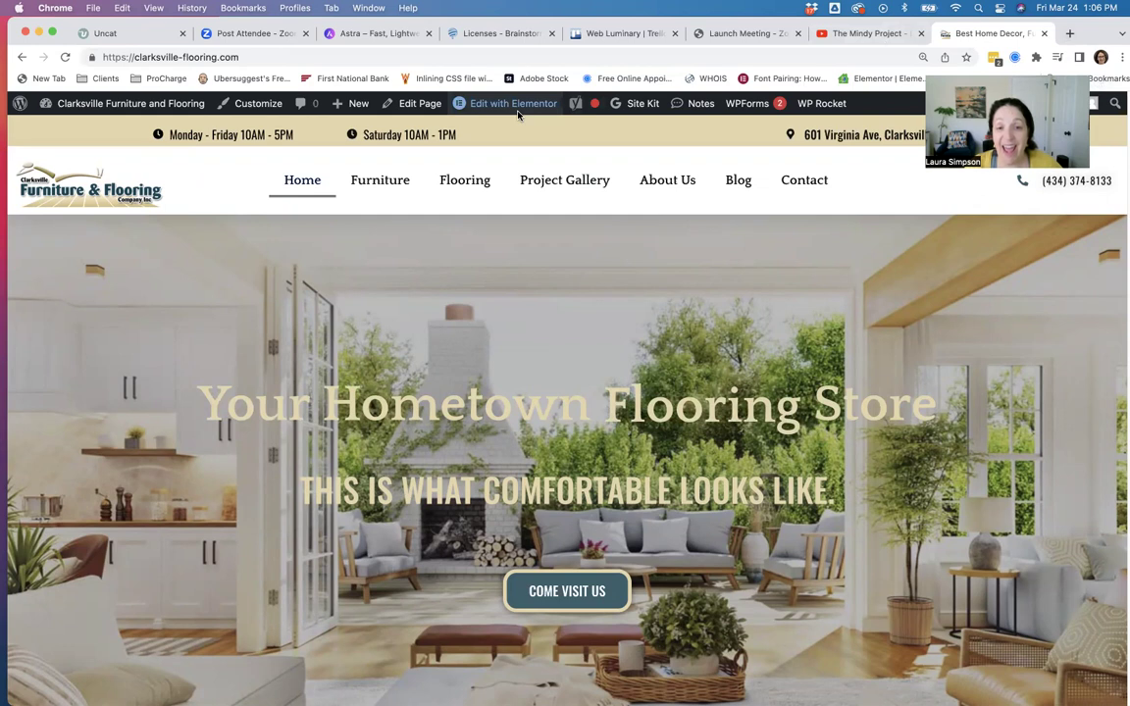
Open the Clarksville home page in Elementor using Edit with Elementor in the admin bar.
mouse_move(518, 111)
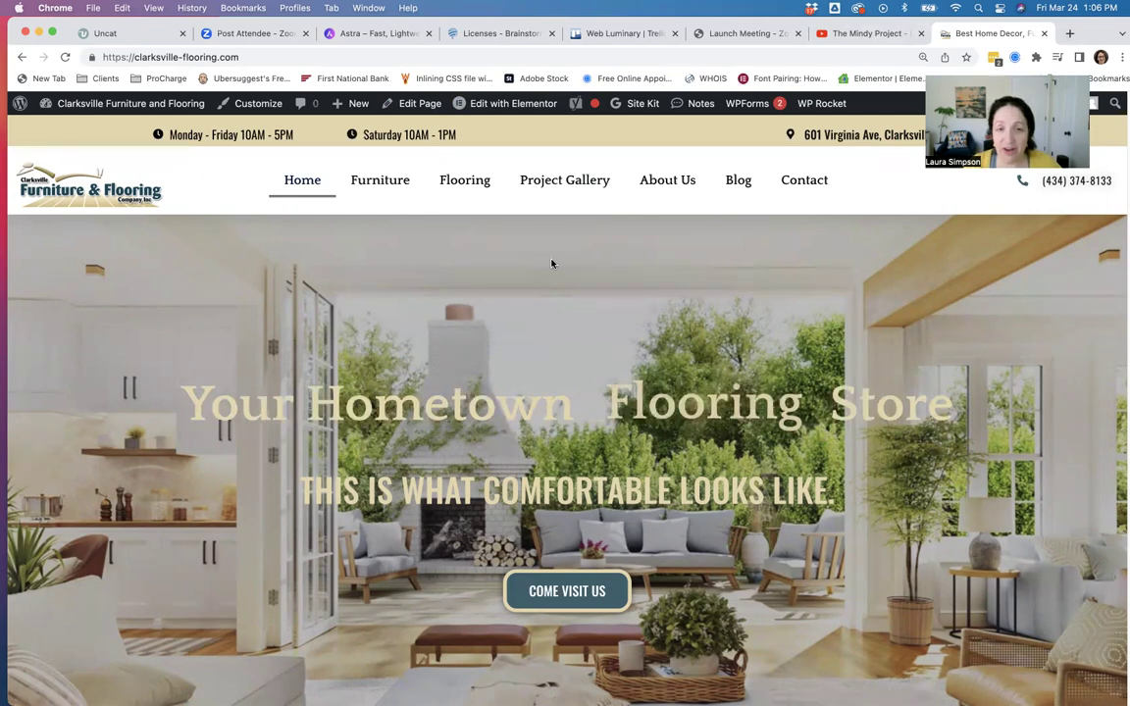
mouse_move(480, 111)
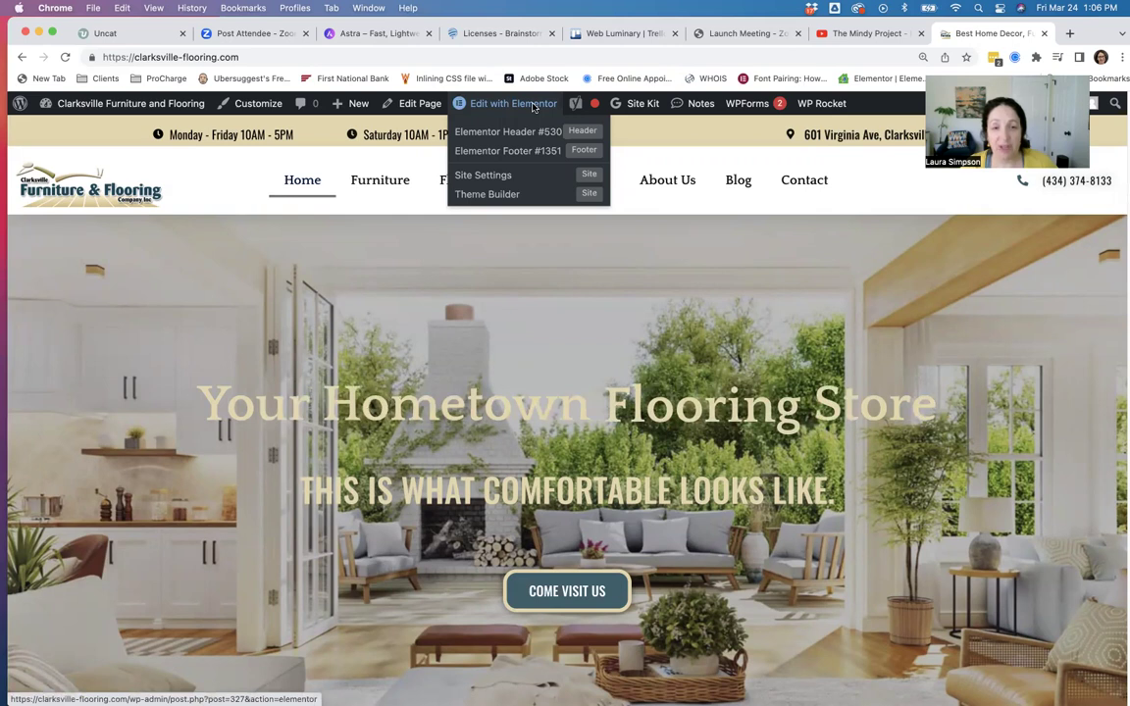
left_click(534, 108)
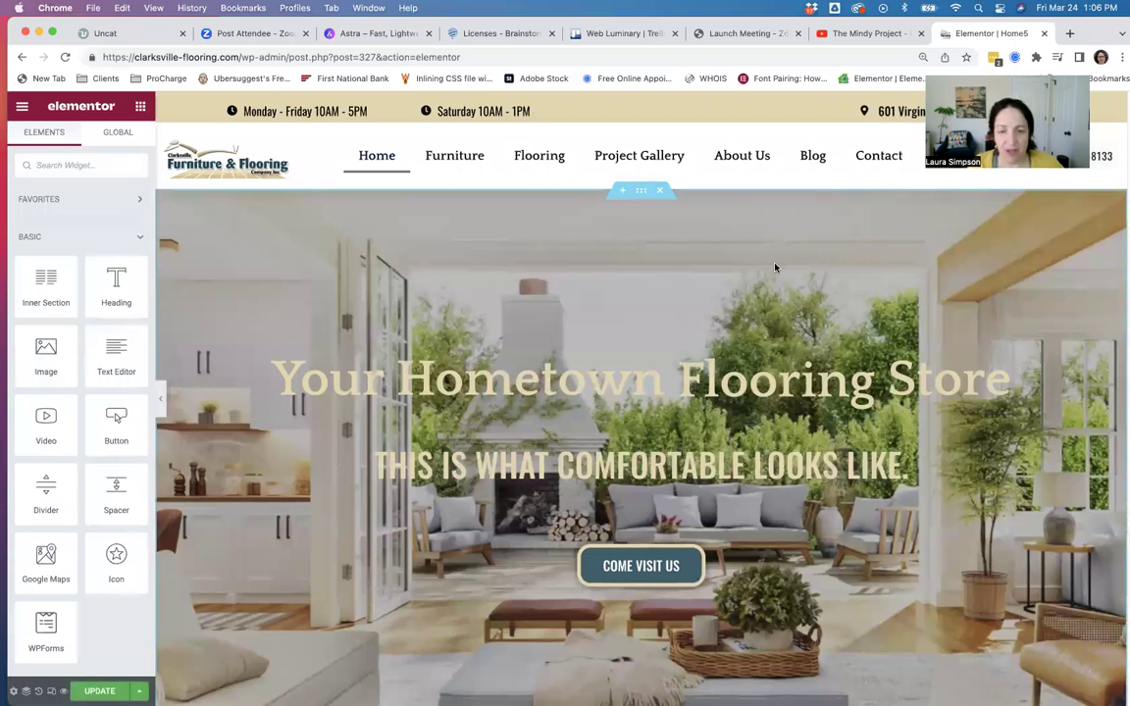
scroll(775, 267, "down", 1)
scroll(775, 267, "up", 1)
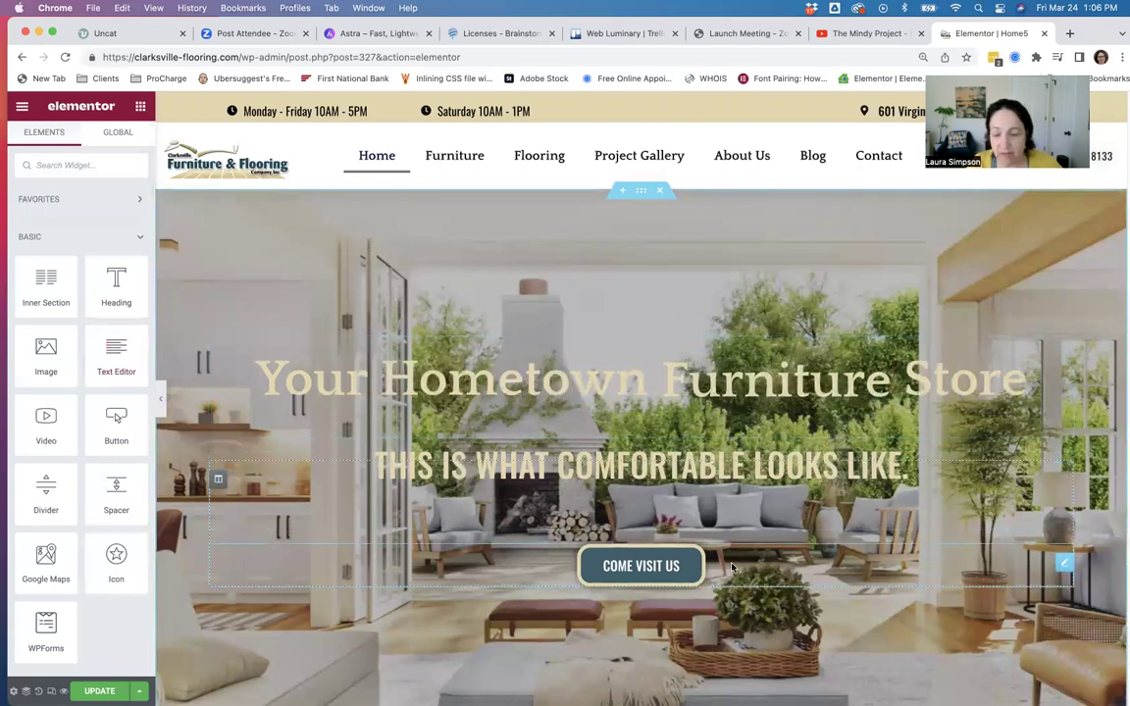
scroll(342, 530, "down", 1)
scroll(342, 530, "down", 5)
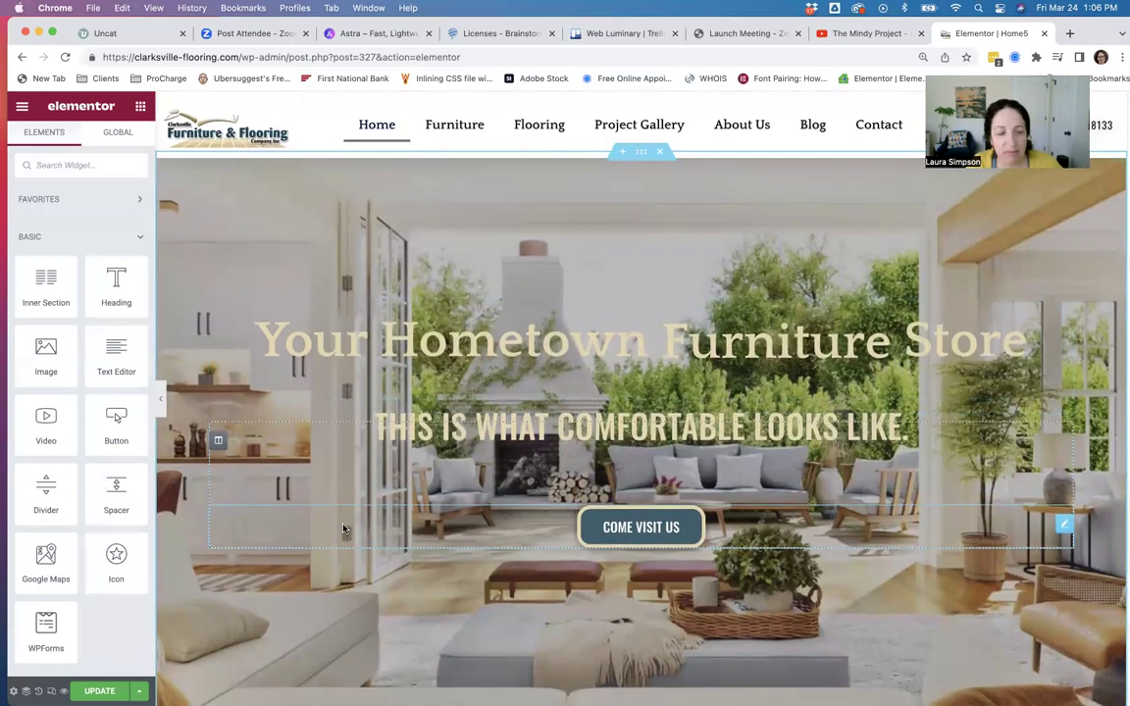
scroll(374, 529, "down", 2)
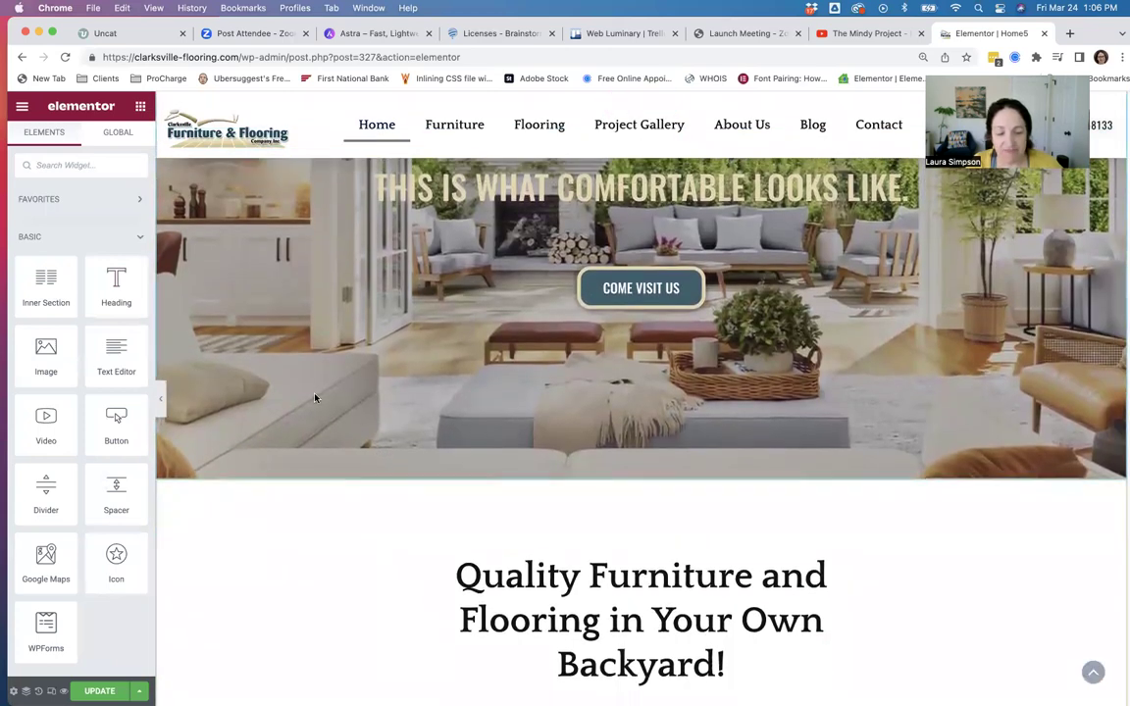
scroll(312, 412, "down", 5)
scroll(312, 419, "down", 4)
scroll(312, 419, "up", 7)
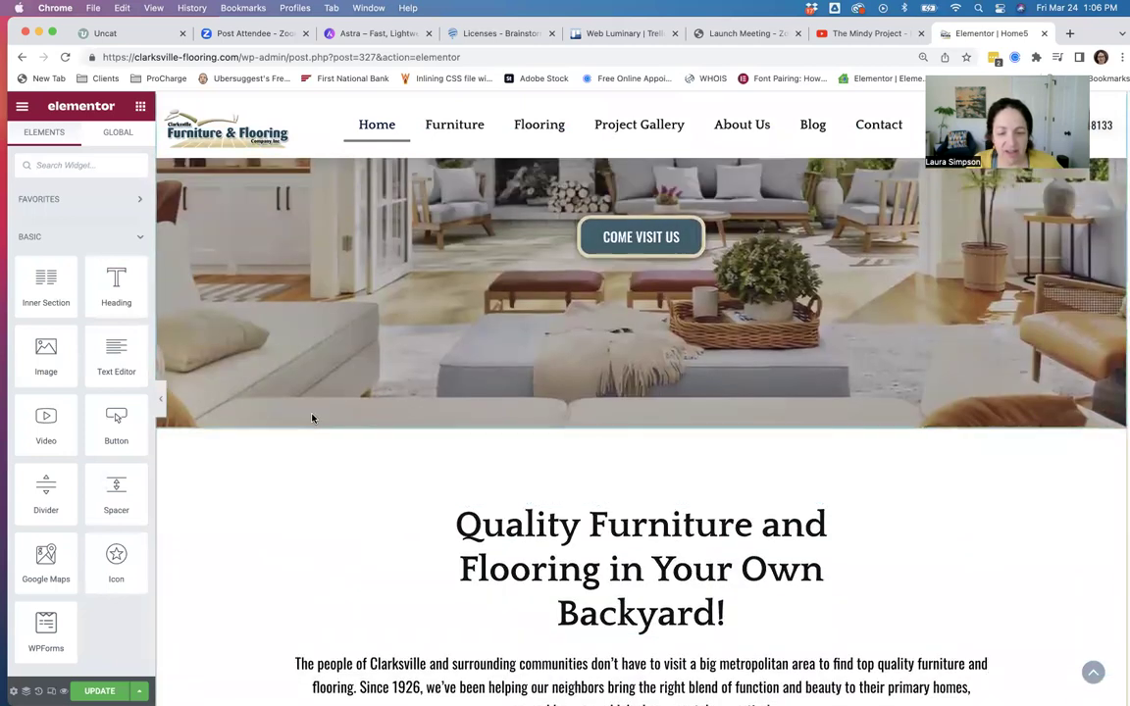
scroll(311, 420, "down", 5)
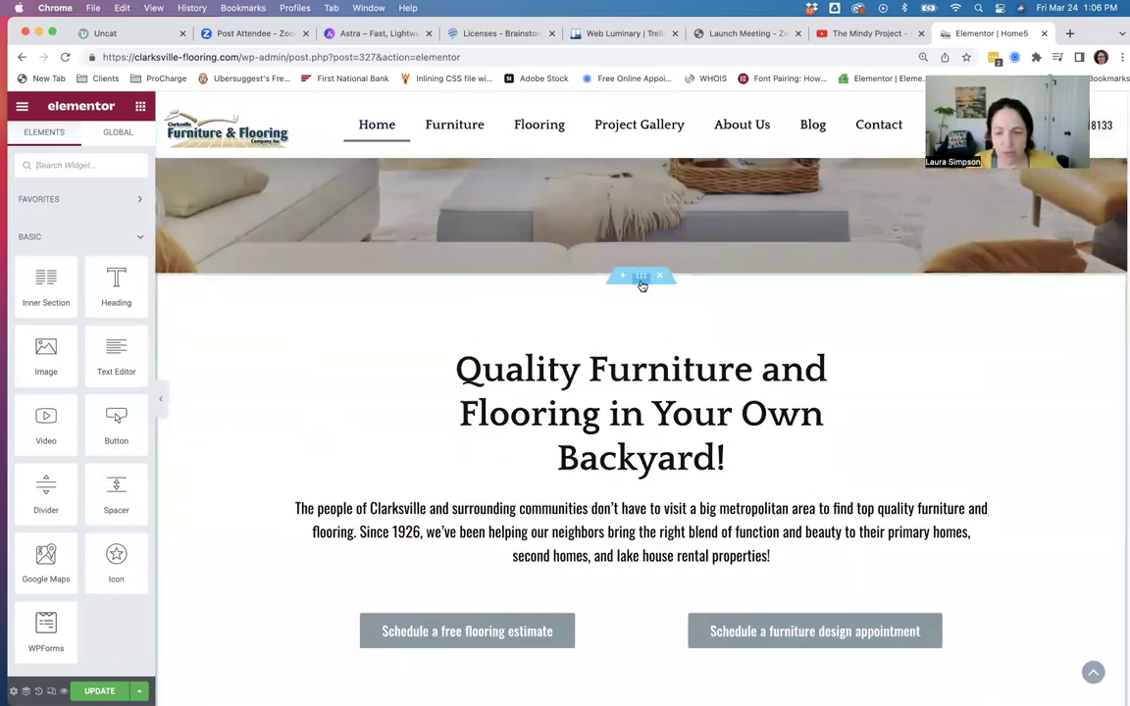
left_click_drag(640, 284, 709, 290)
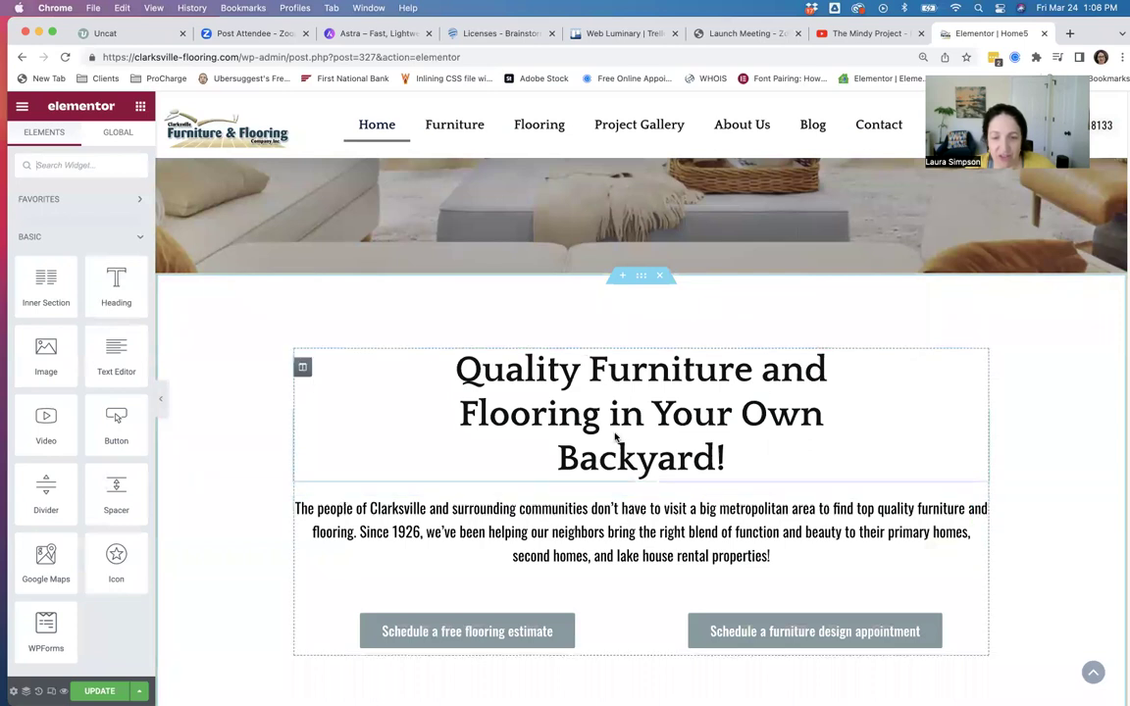
Insert an empty section between the hero image and the Quality Furniture and Flooring heading.
left_click(623, 279)
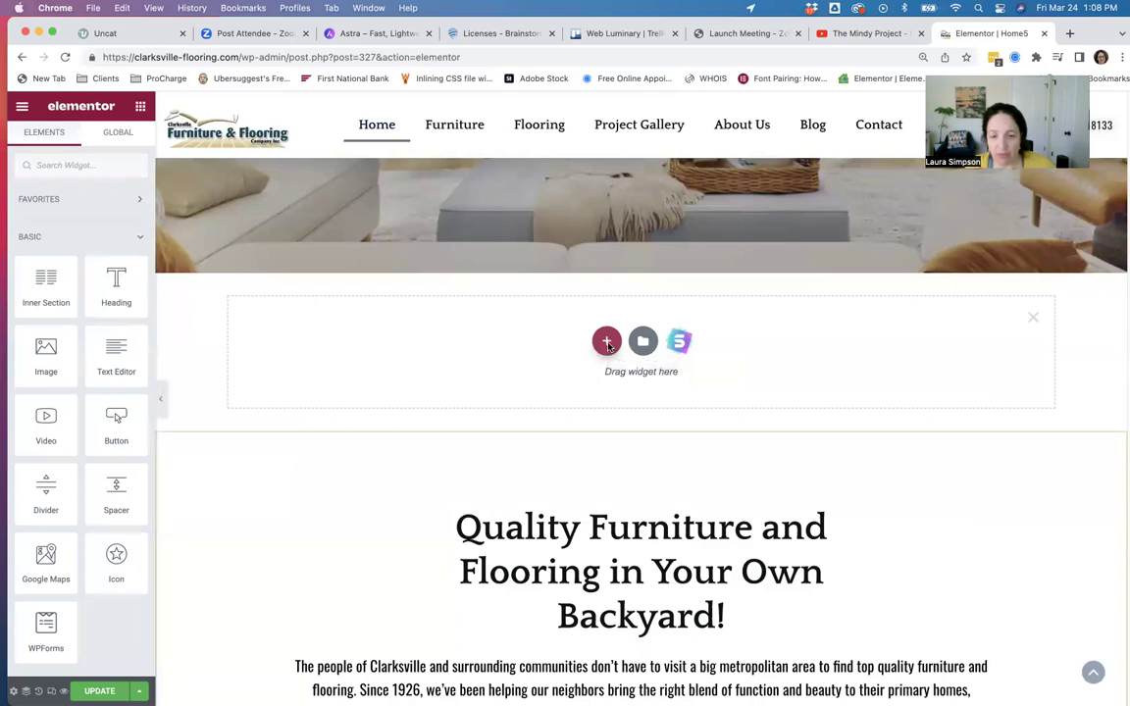
left_click(607, 345)
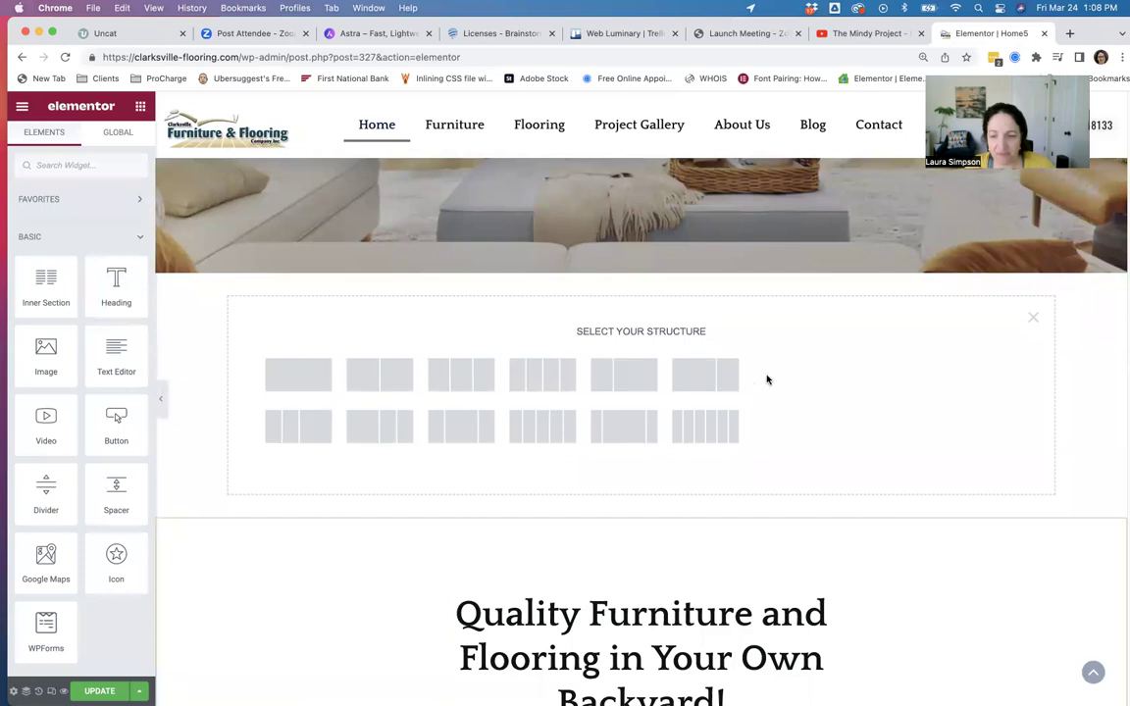
left_click(1032, 320)
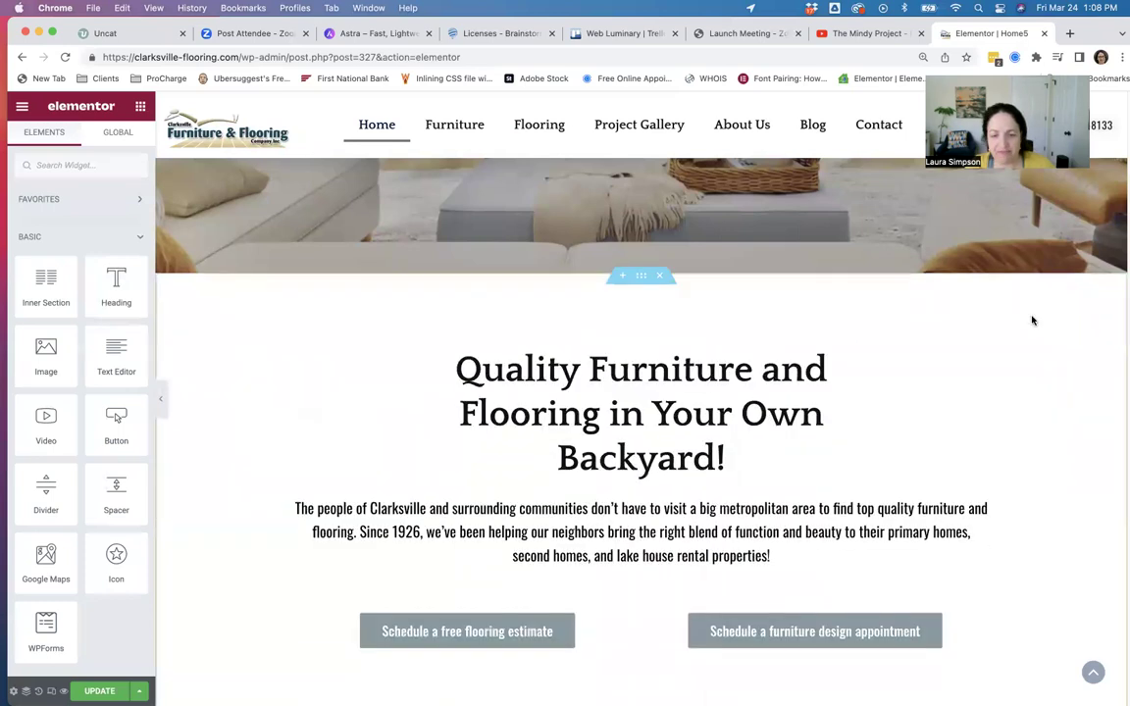
left_click(623, 281)
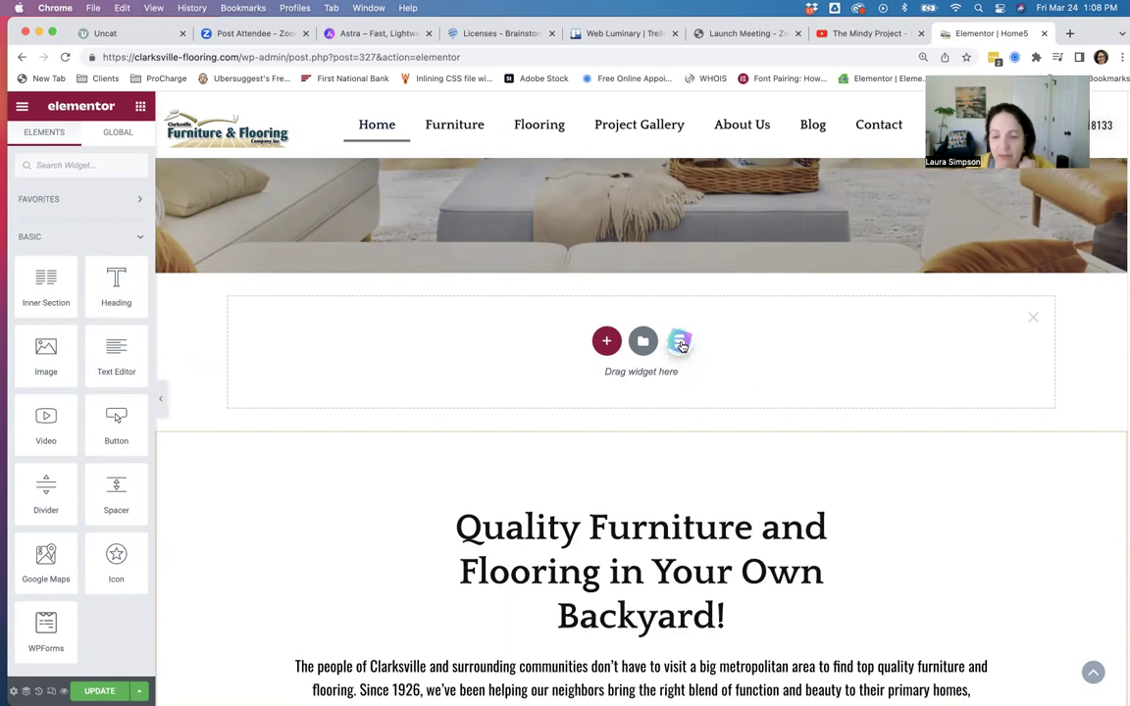
Browse the starter page templates library, then close it.
left_click(680, 343)
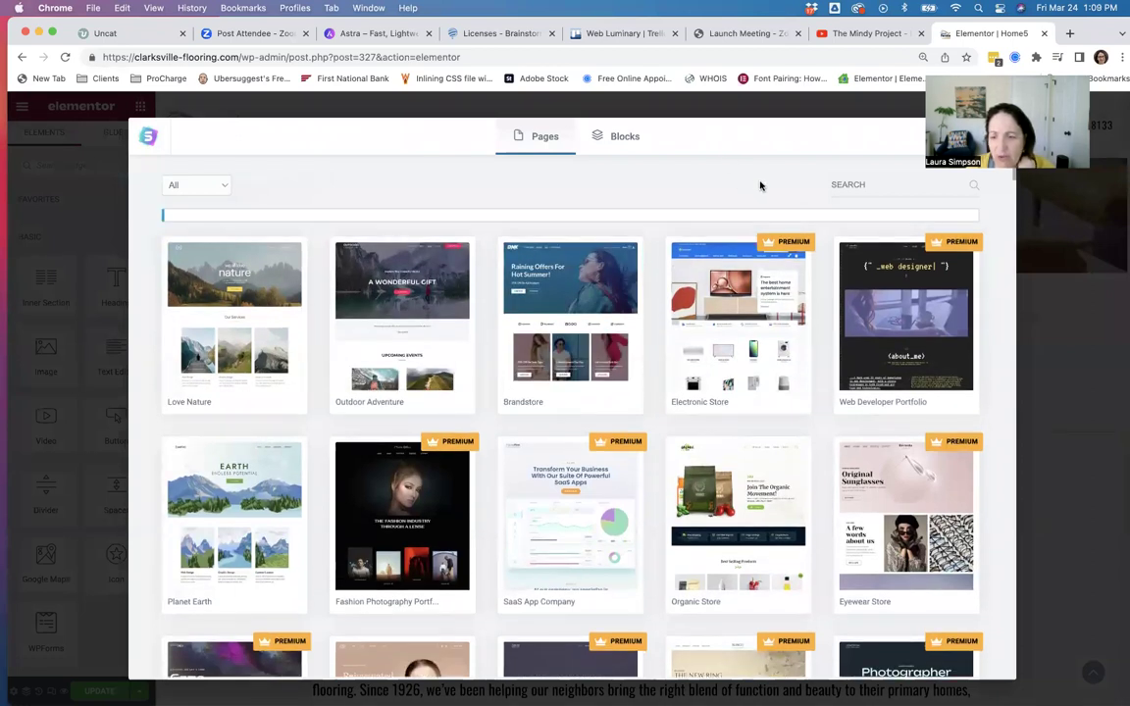
scroll(681, 434, "down", 5)
scroll(681, 434, "down", 5)
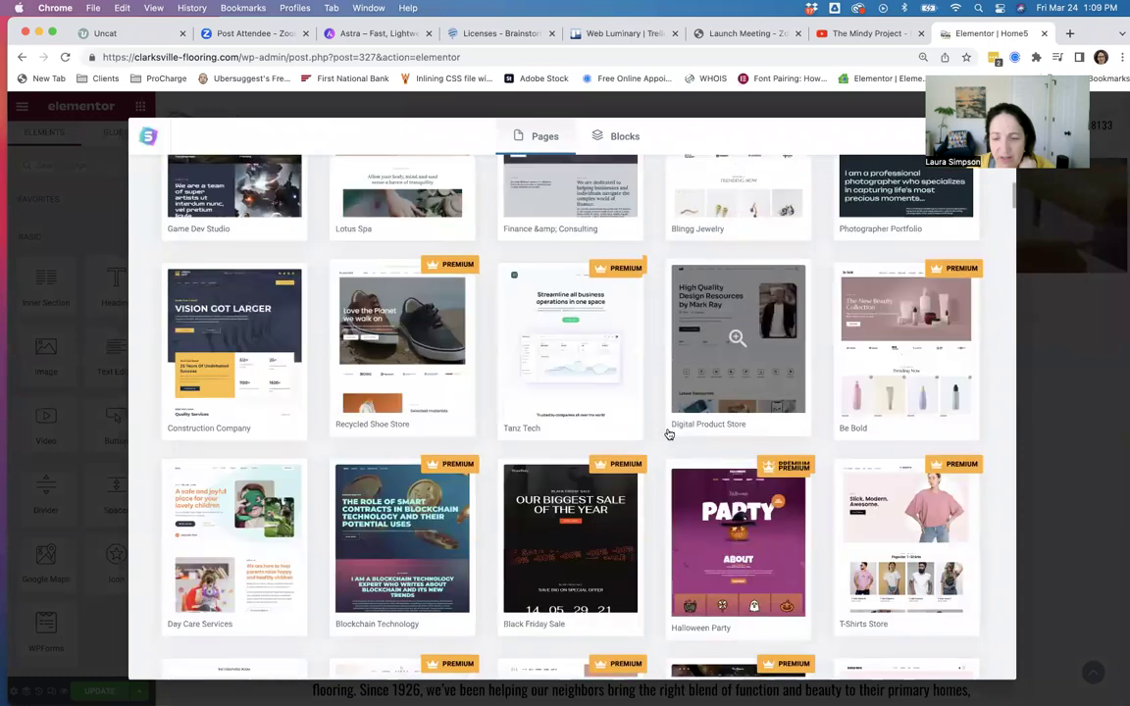
scroll(667, 433, "down", 5)
scroll(666, 432, "down", 10)
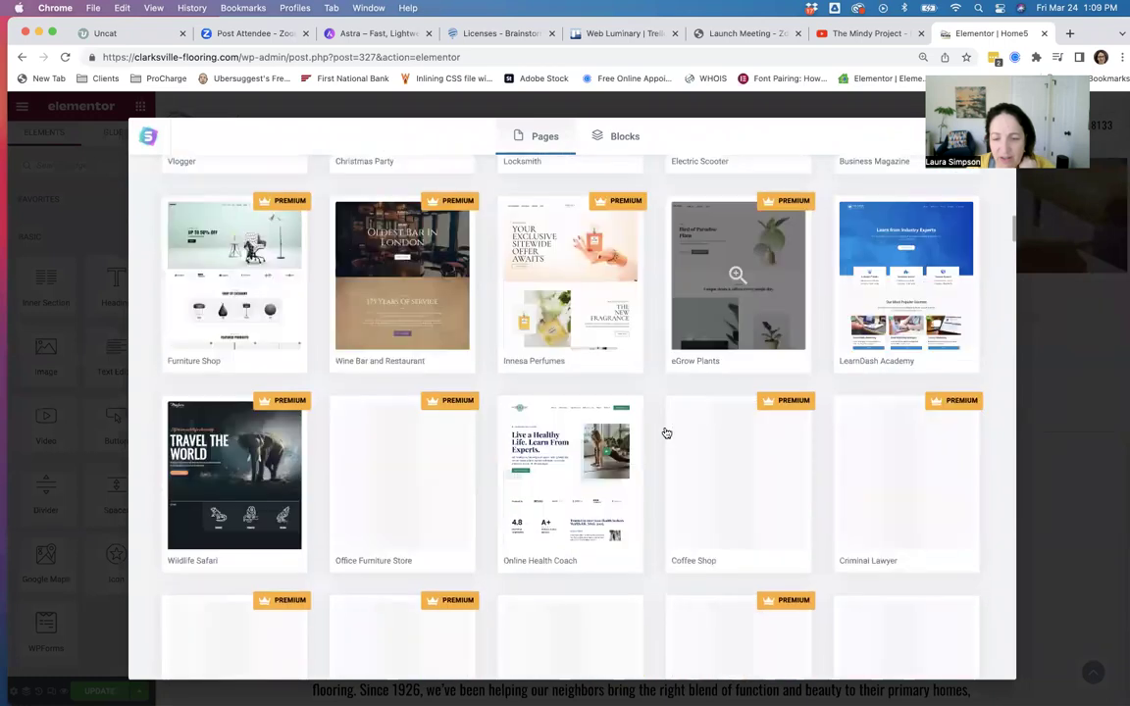
scroll(663, 431, "down", 5)
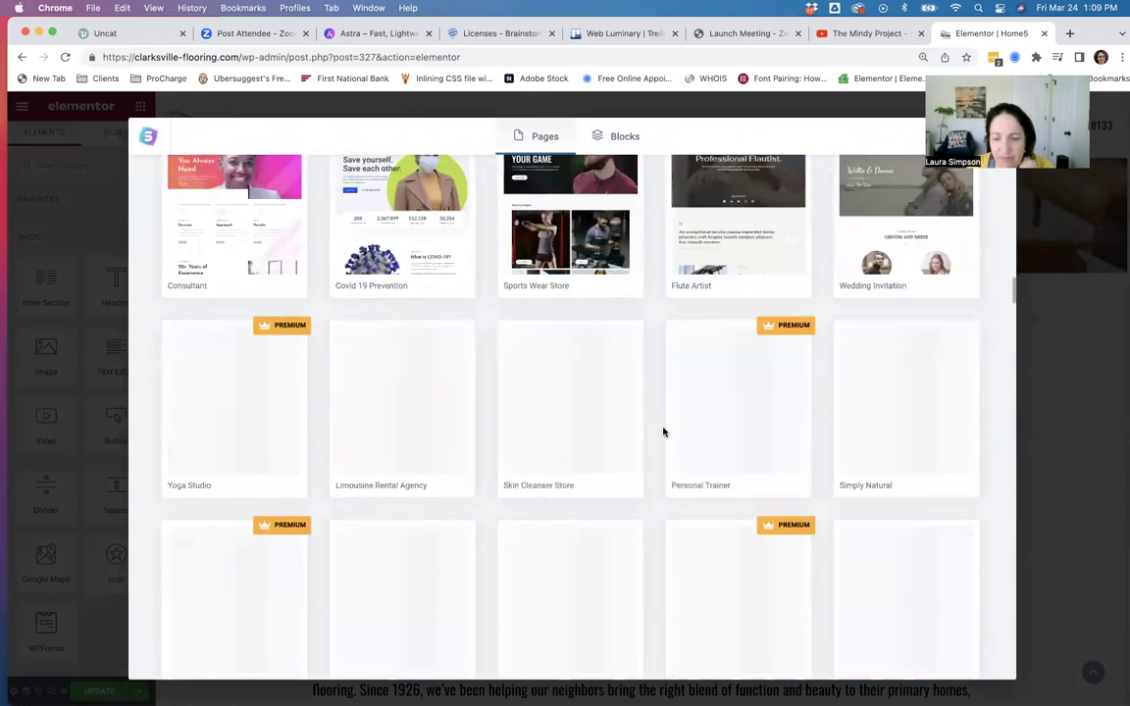
scroll(655, 427, "down", 10)
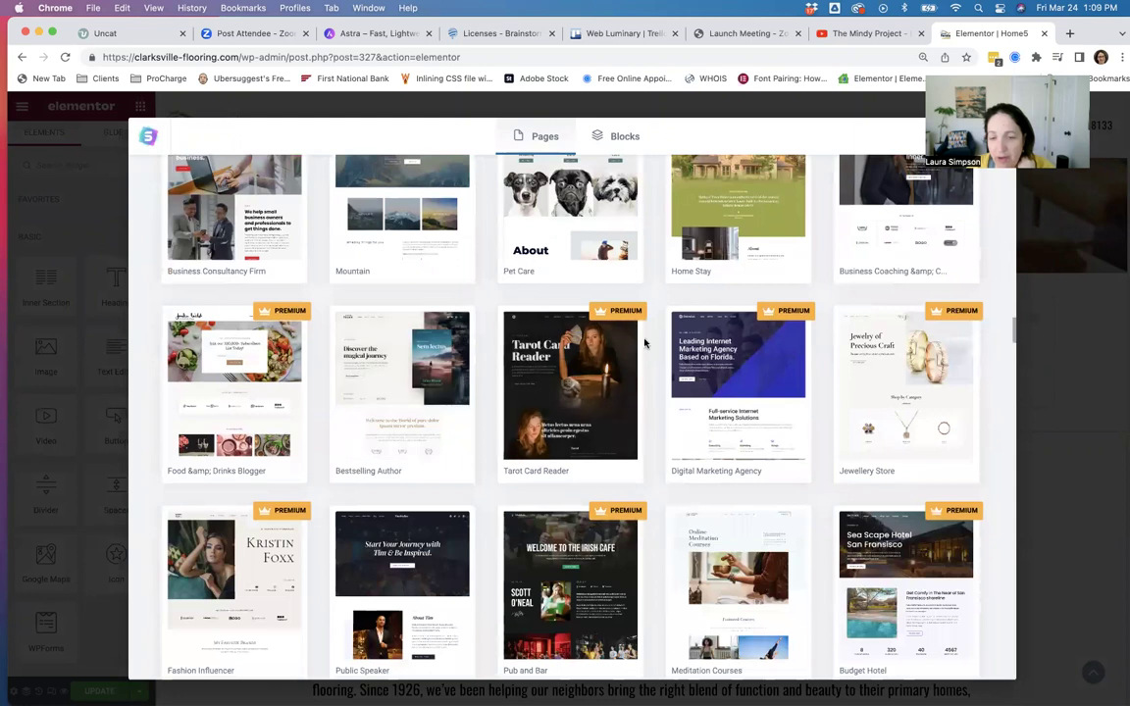
scroll(652, 355, "up", 10)
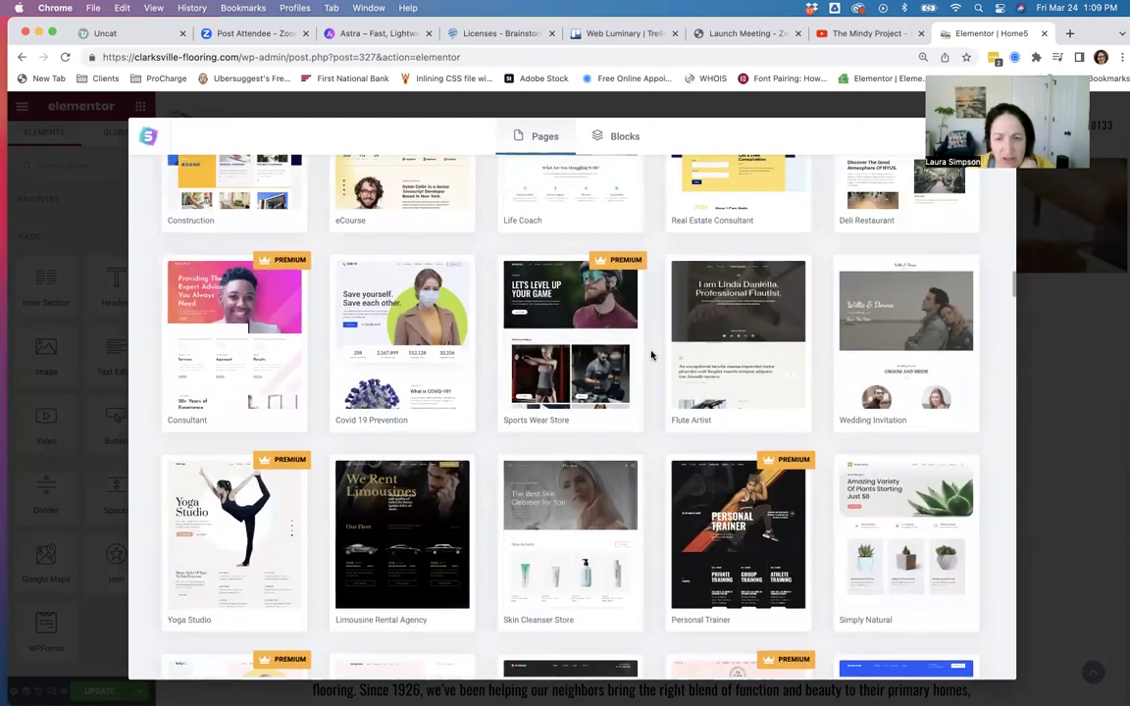
scroll(651, 355, "up", 6)
scroll(651, 355, "up", 15)
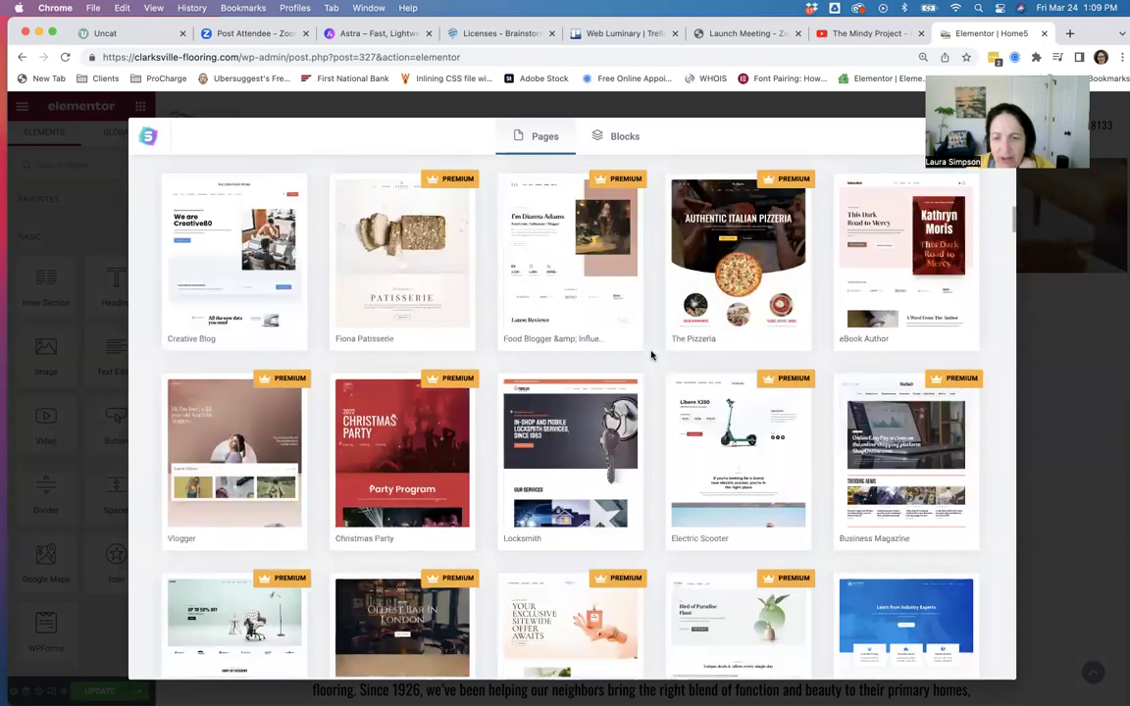
scroll(651, 355, "up", 5)
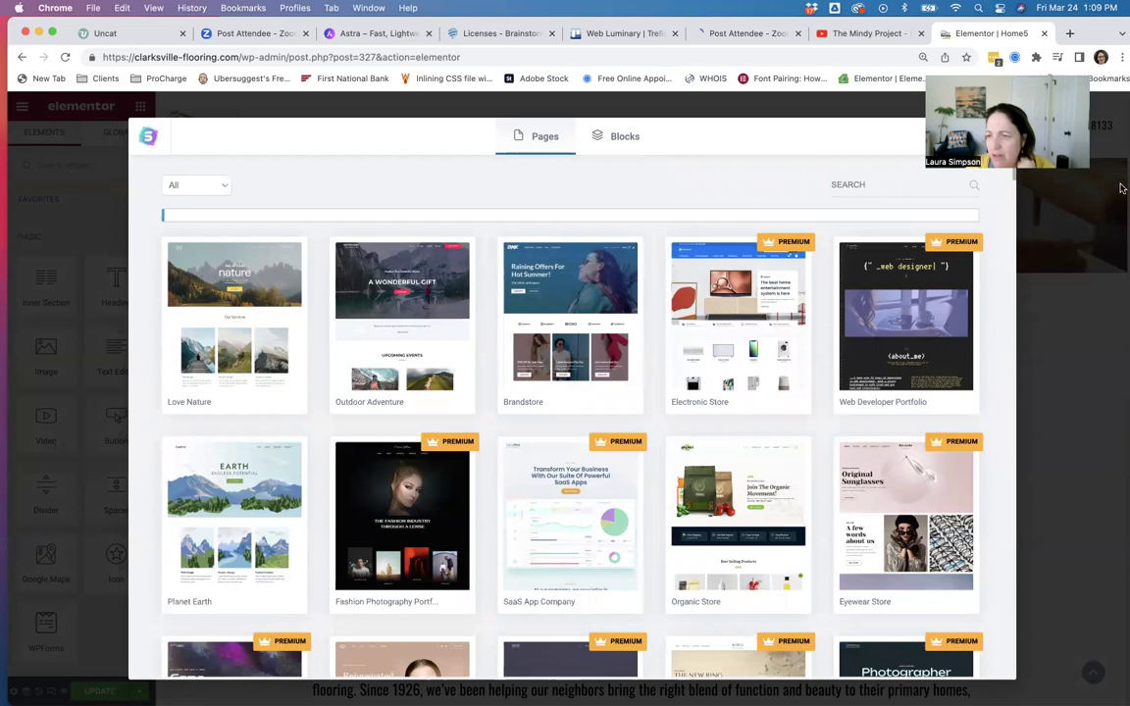
left_click_drag(1088, 75, 1121, 189)
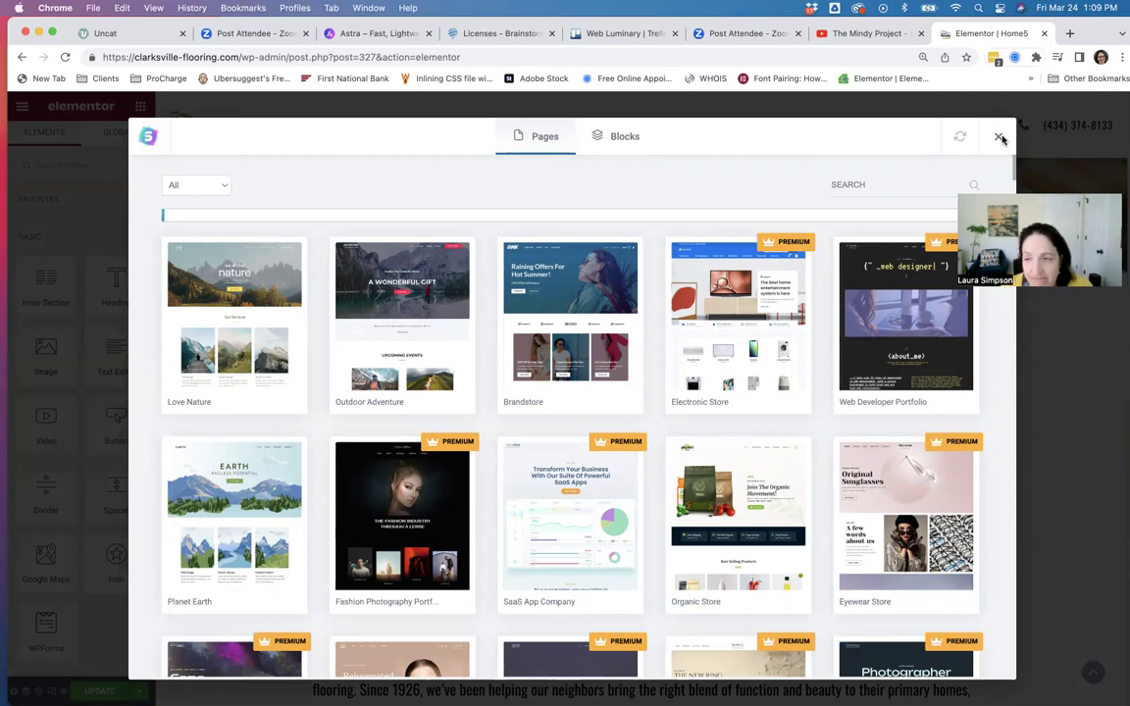
left_click(999, 137)
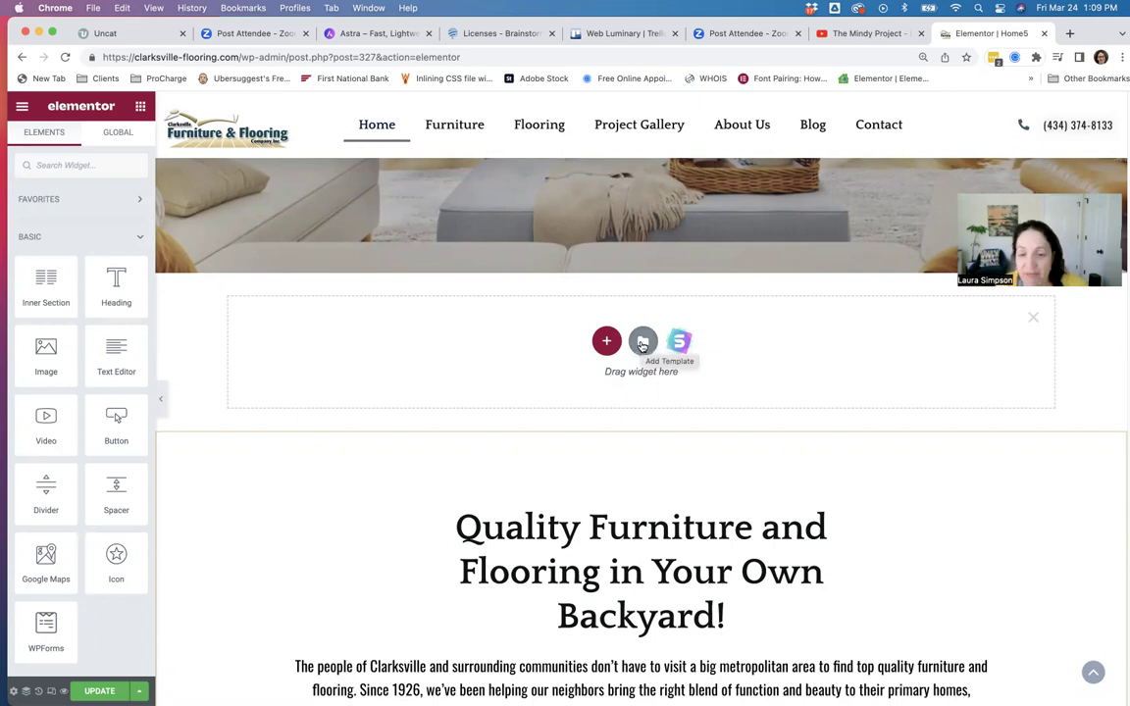
List the saved templates under My Templates and insert the SpecialsSection template.
left_click(642, 342)
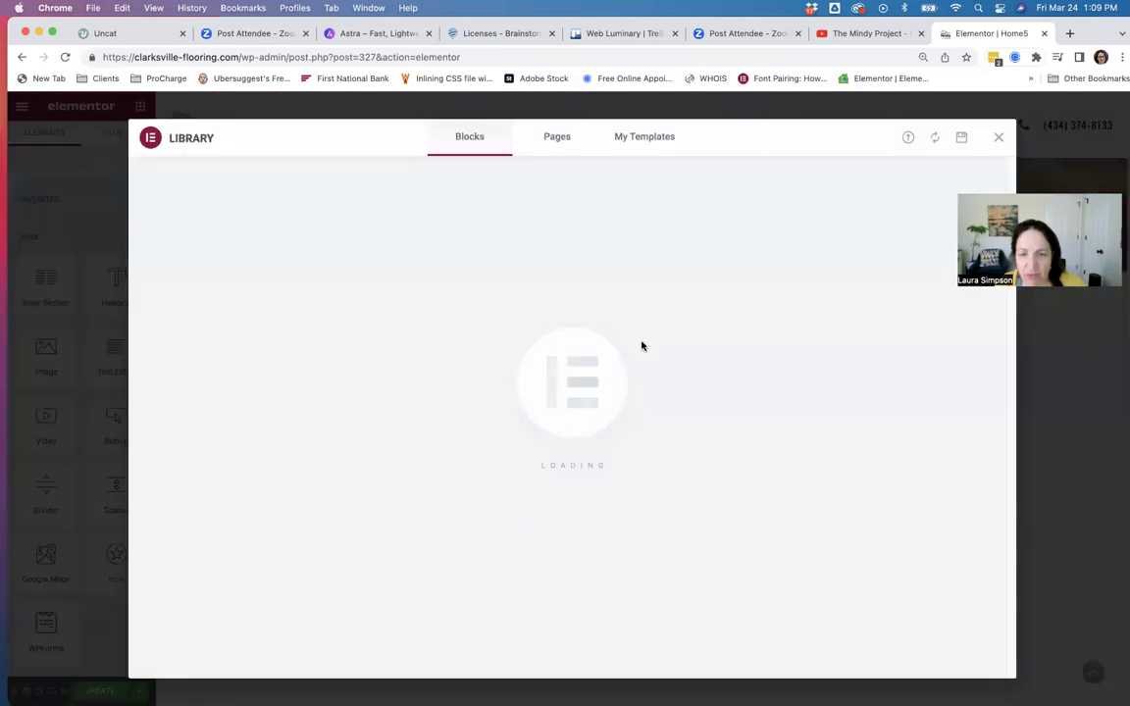
left_click(644, 143)
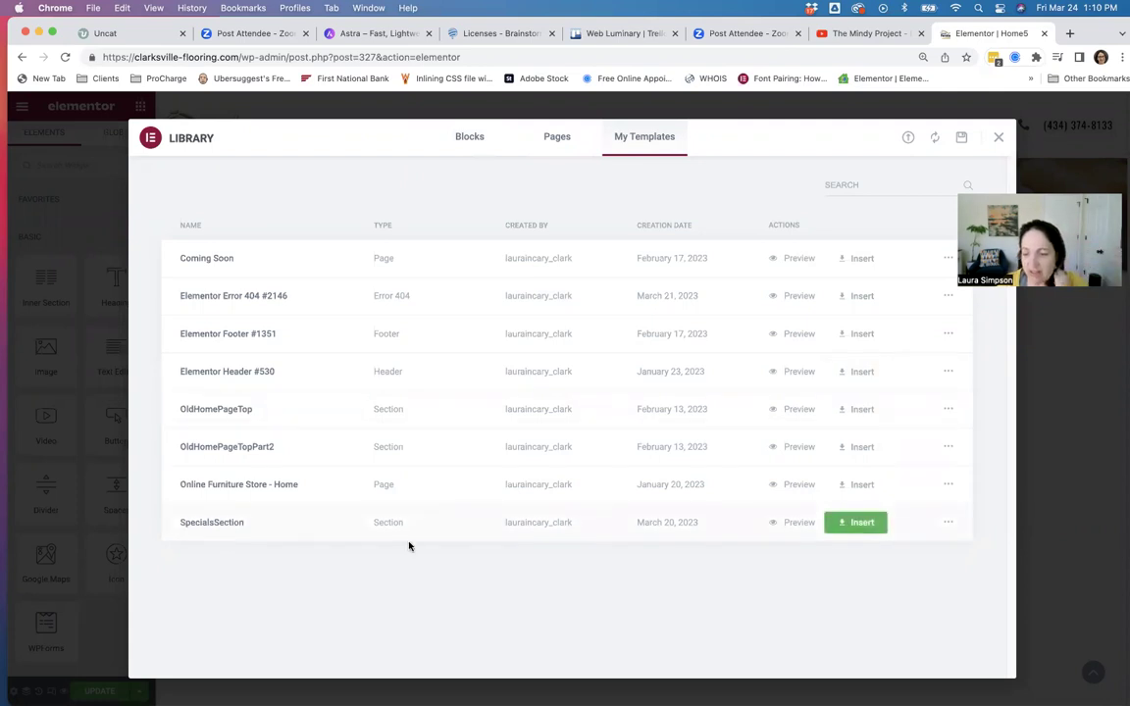
left_click(861, 523)
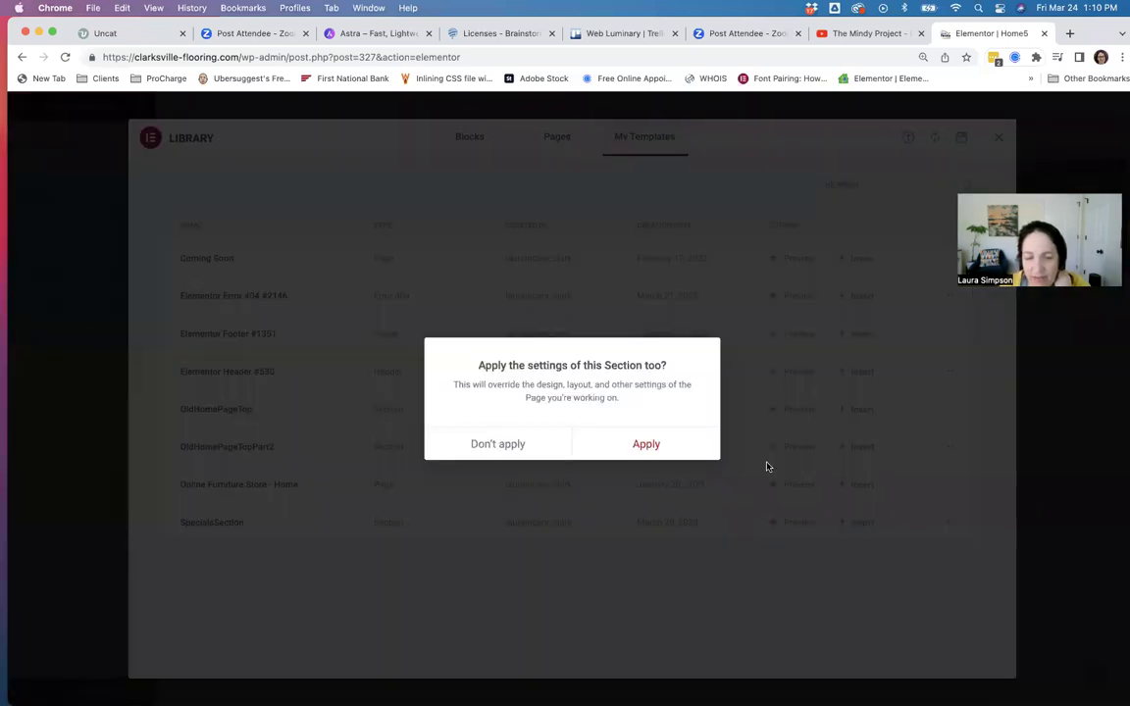
Insert SpecialsSection without applying its section settings to the page.
left_click(484, 448)
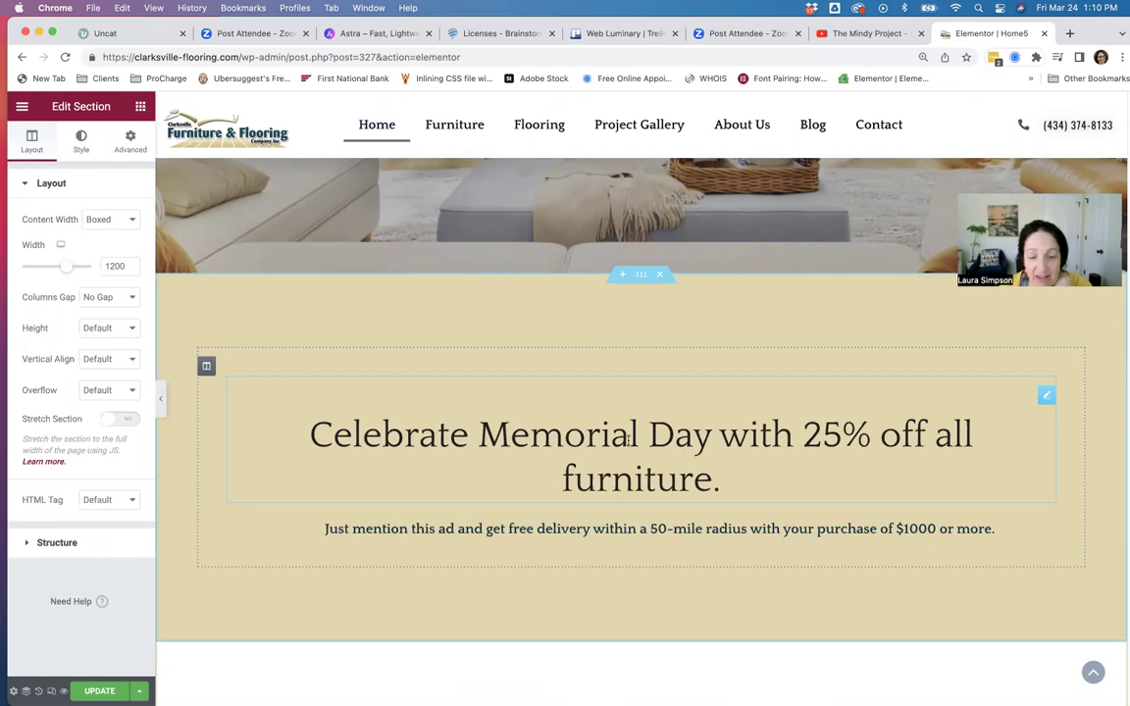
Inspect the Memorial Day heading and the delivery subtext, then reselect the heading.
left_click(483, 444)
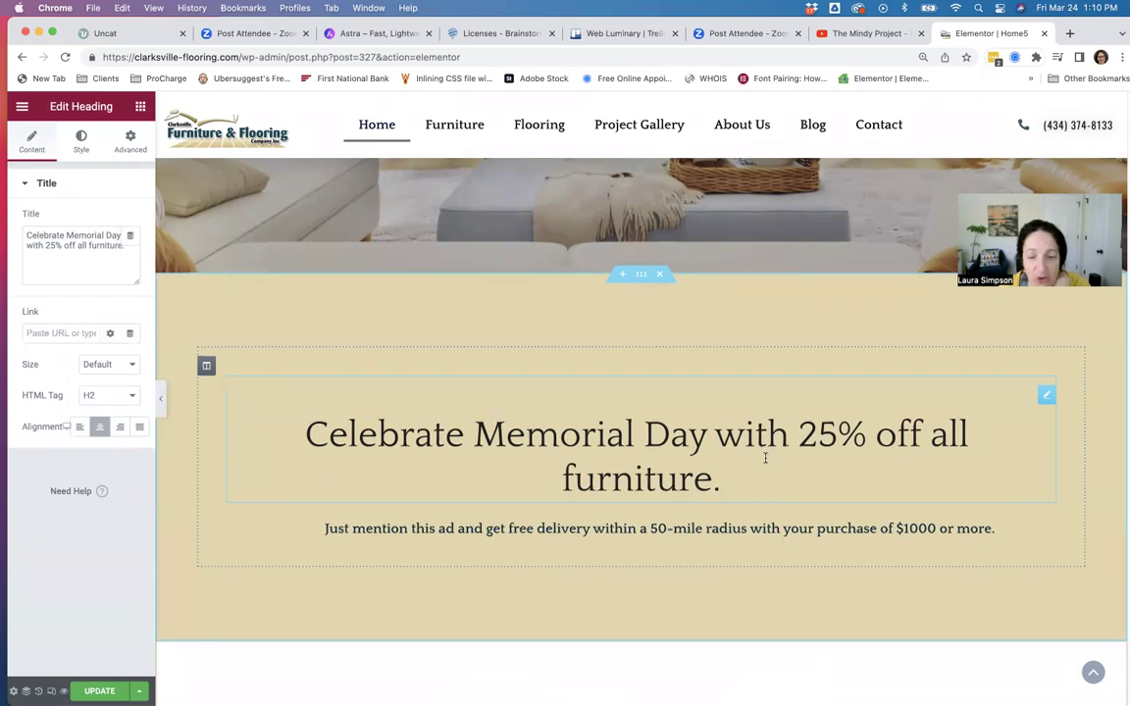
scroll(764, 457, "down", 2)
left_click(556, 427)
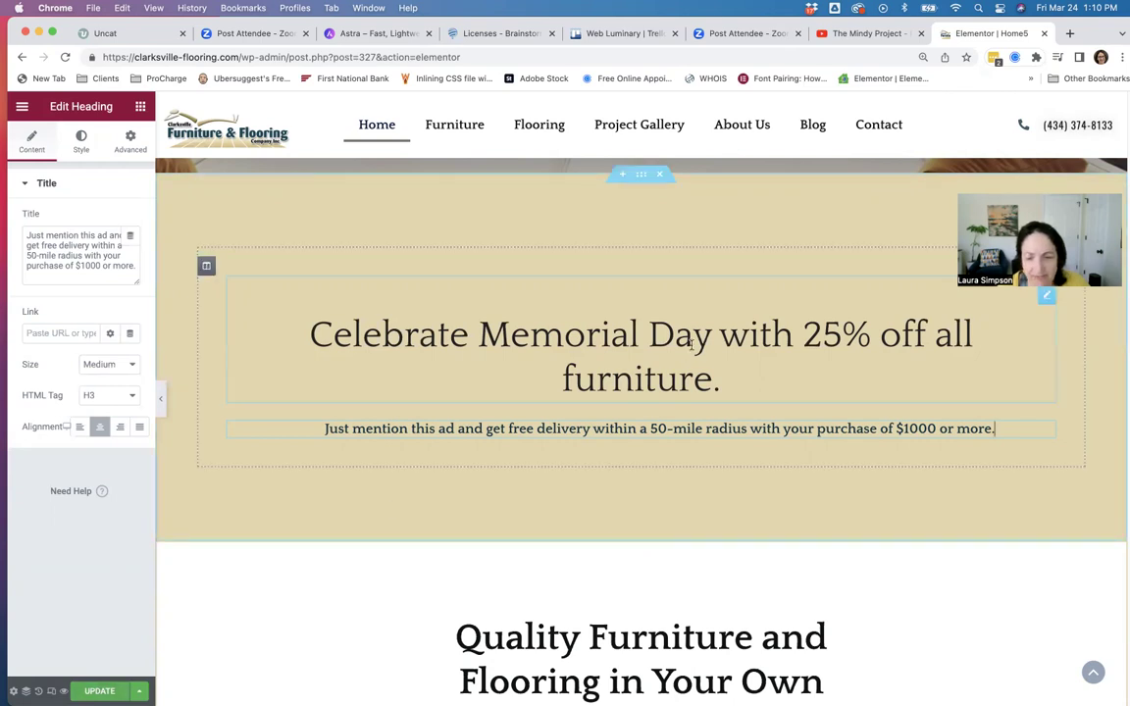
left_click(721, 380)
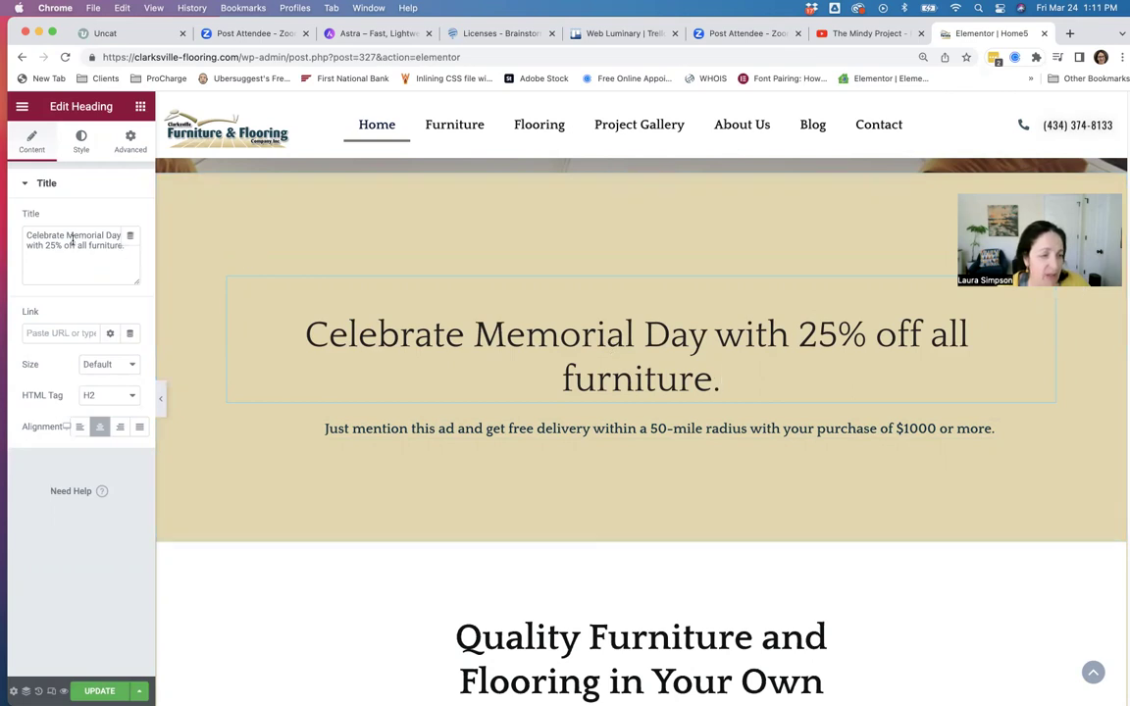
Change the heading to 'Celebrate Easter with a sale on all outdoor furniture.' and remove stray letters.
left_click_drag(65, 237, 124, 246)
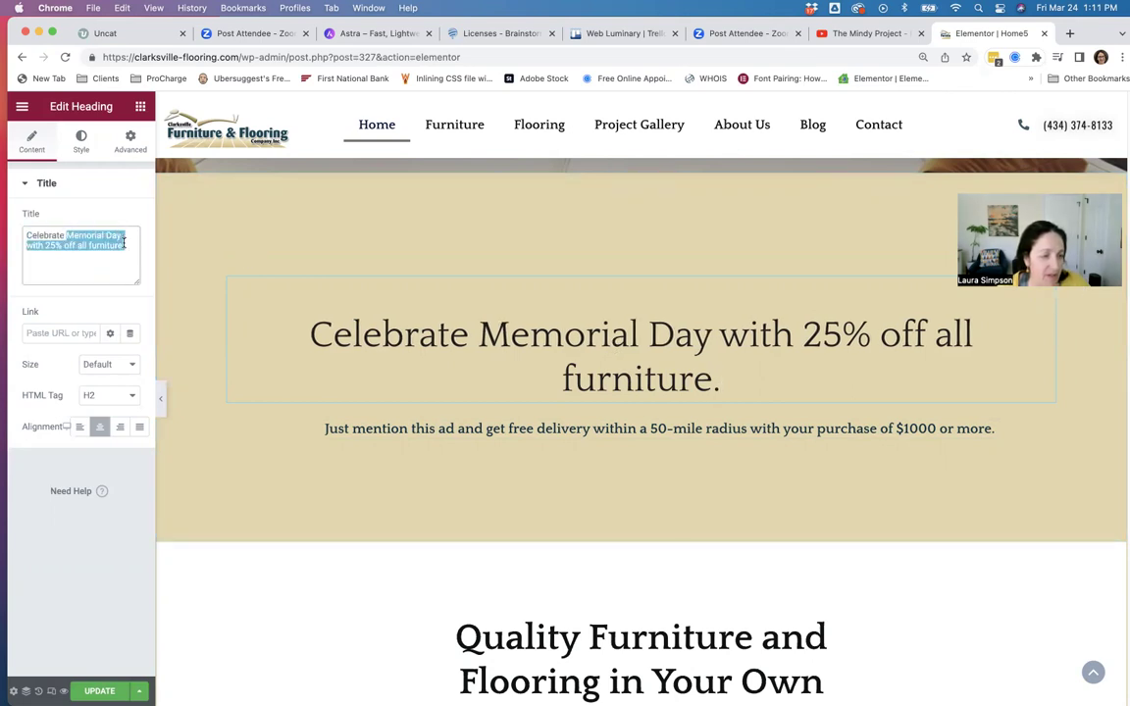
type("Eas")
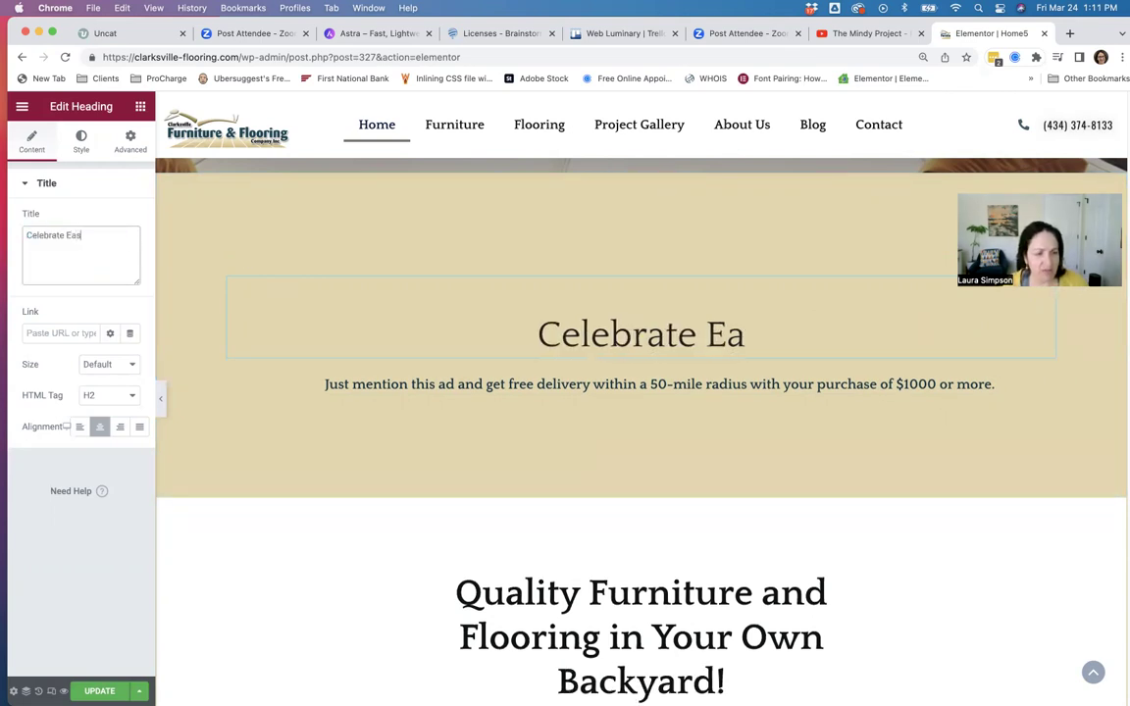
type("ter w")
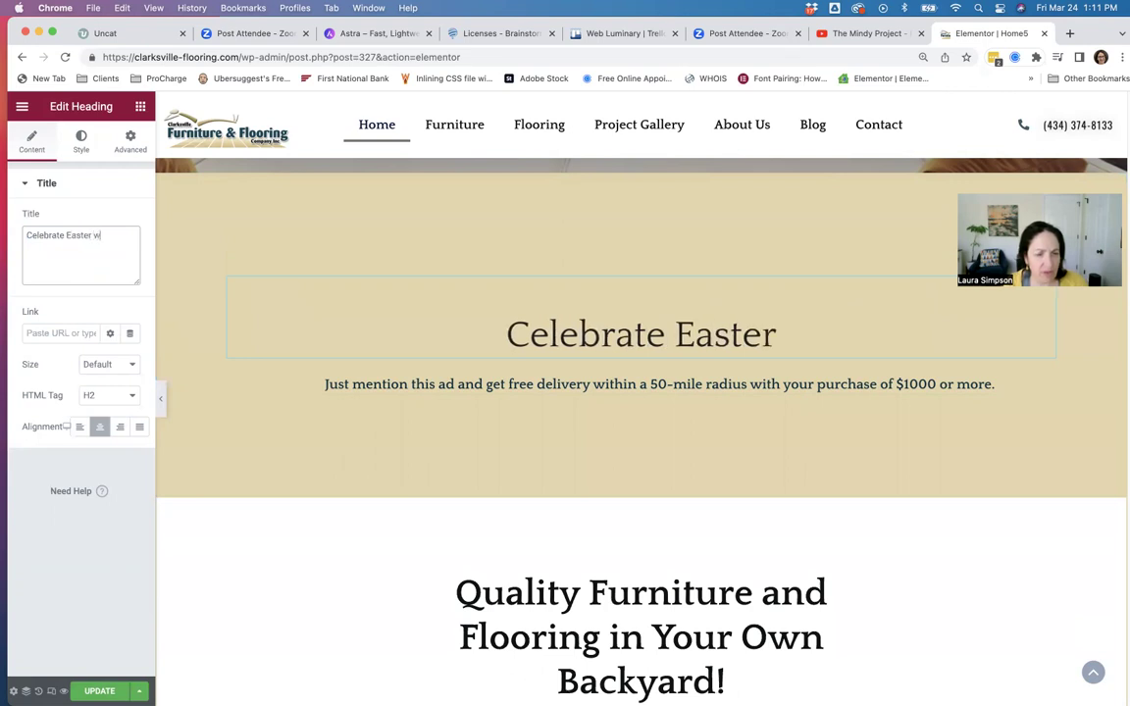
type("ith a sale on all outdoor")
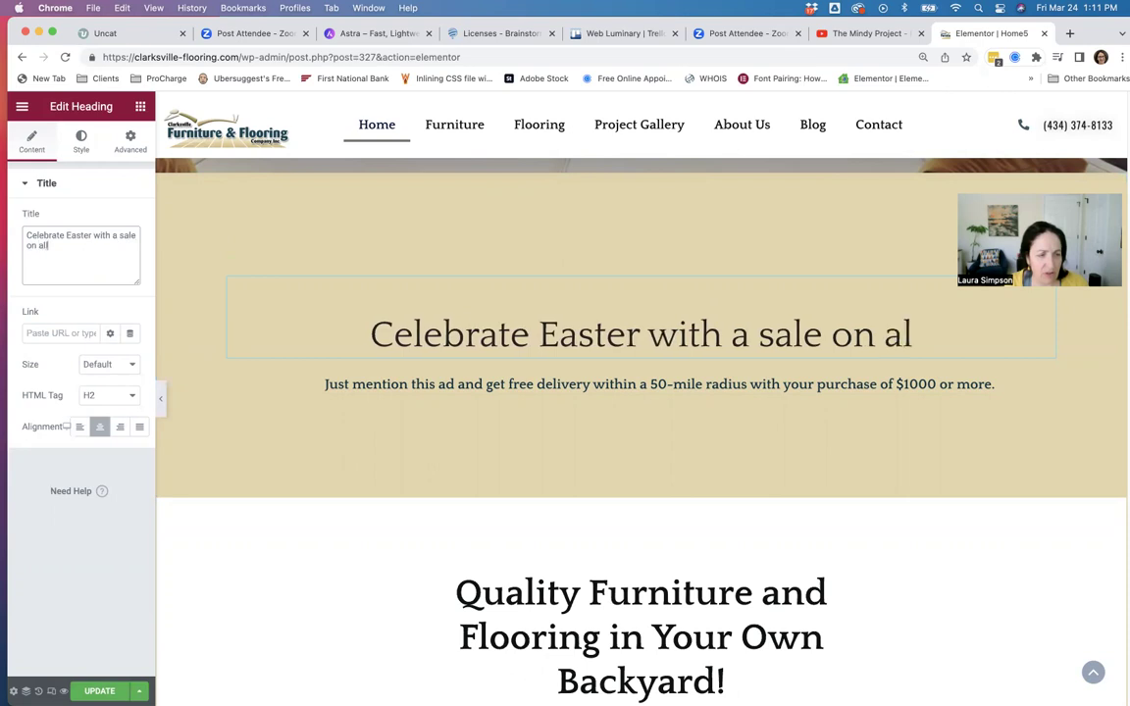
type(" f")
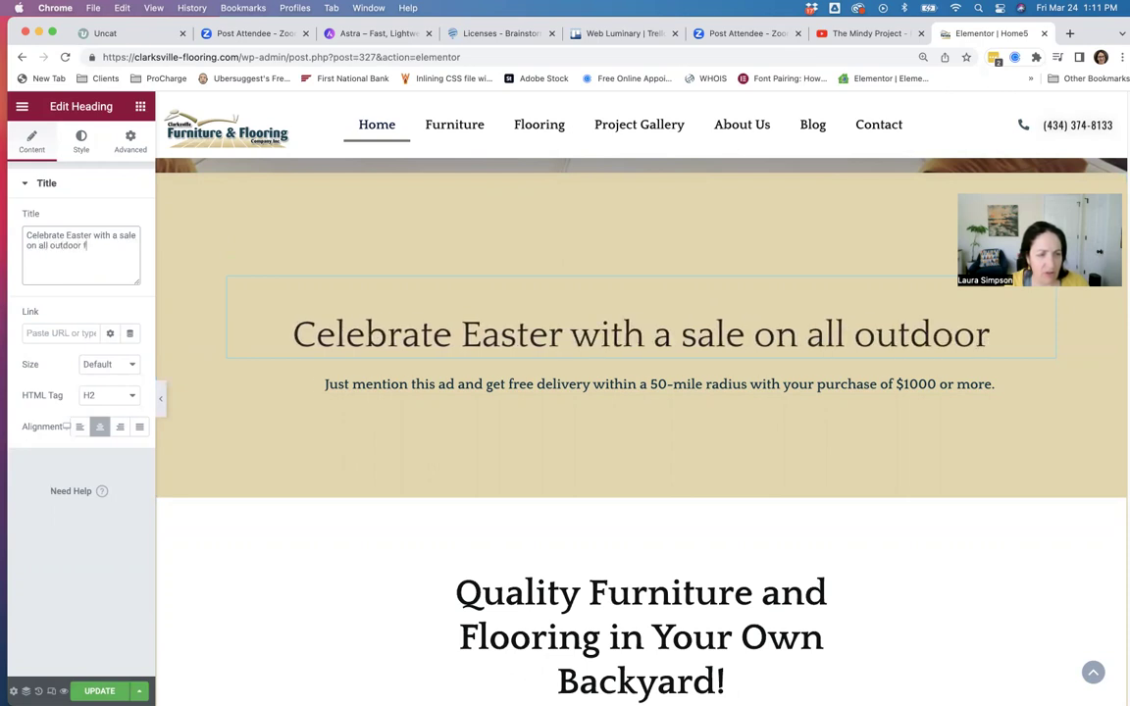
type("urniture")
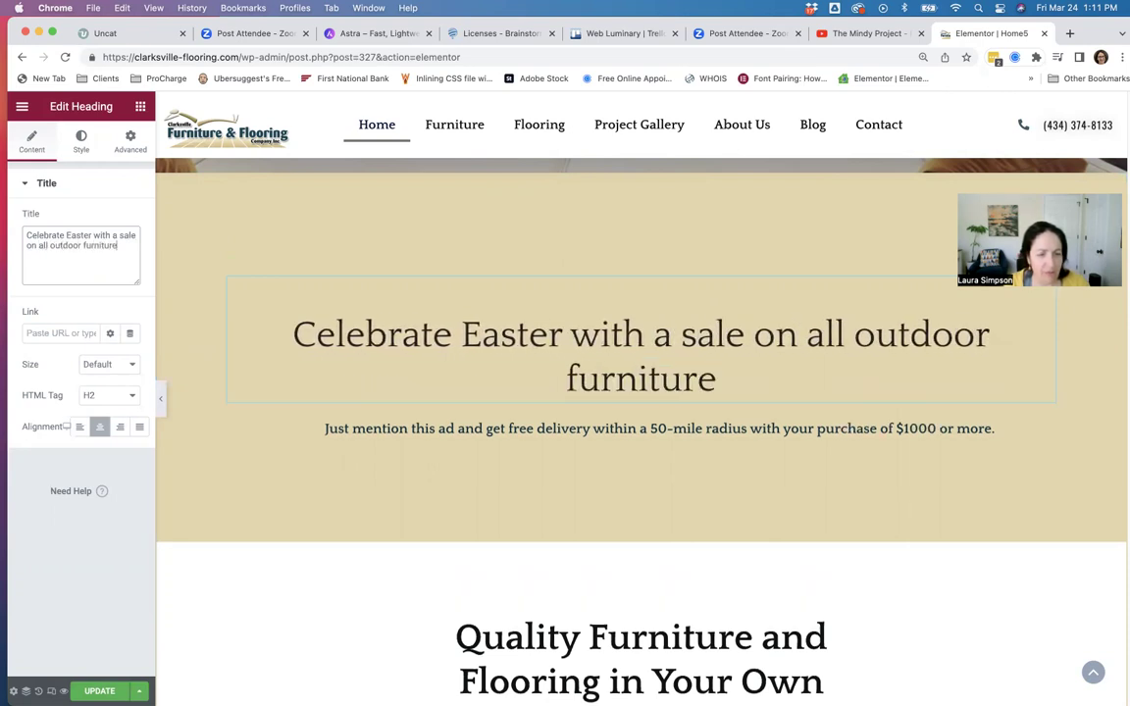
type(".")
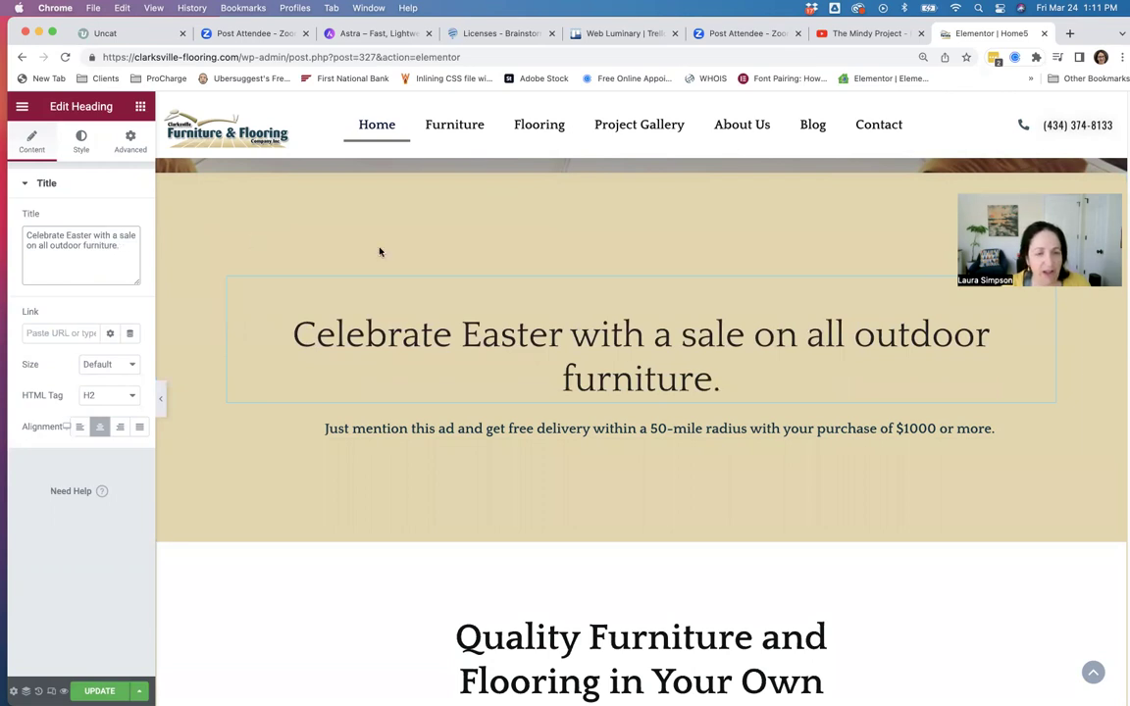
left_click(574, 339)
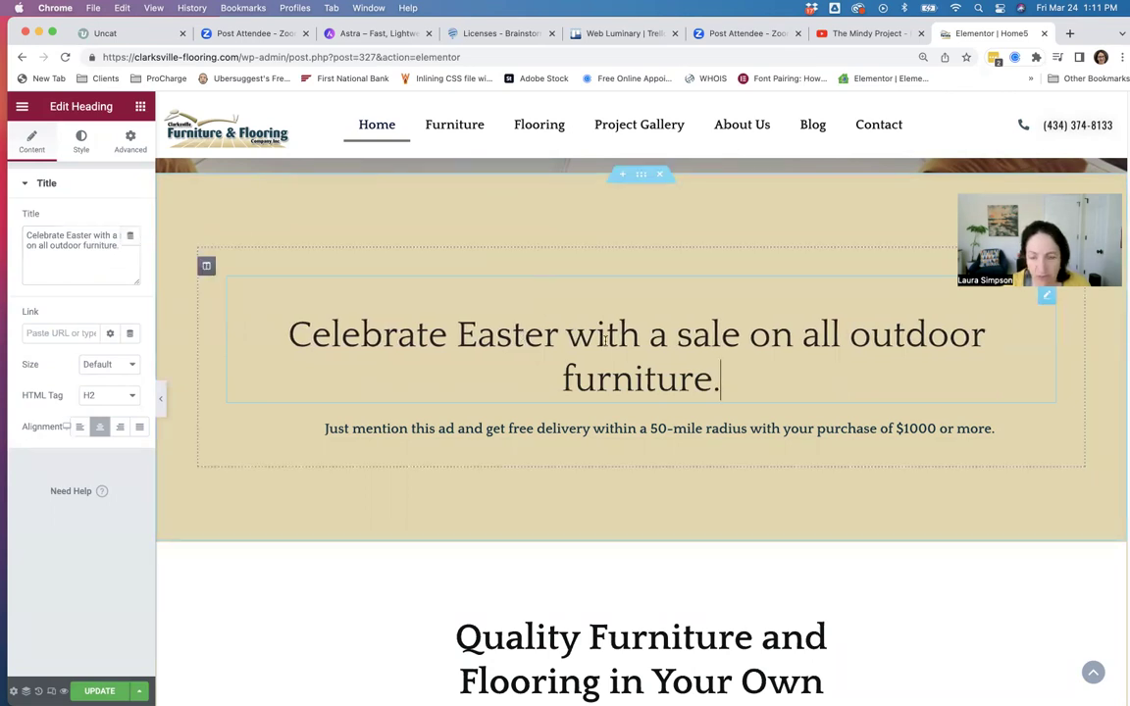
type("pwoef")
key("BackSpace")
key("BackSpace")
key("BackSpace")
key("BackSpace")
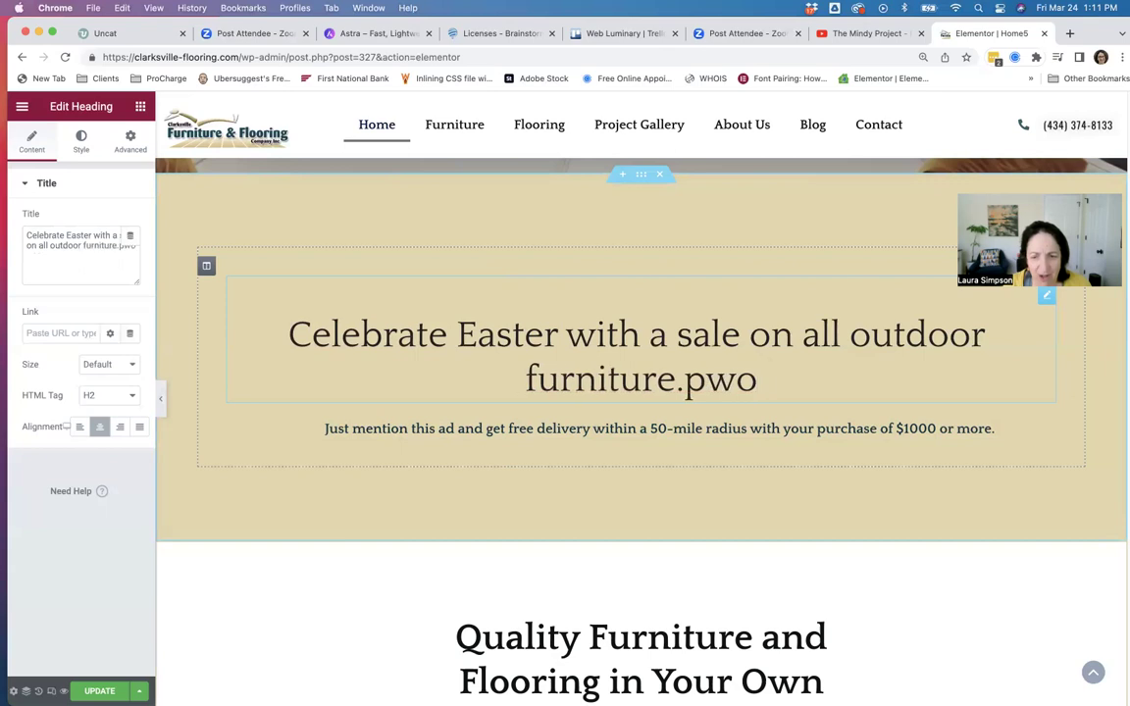
key("BackSpace")
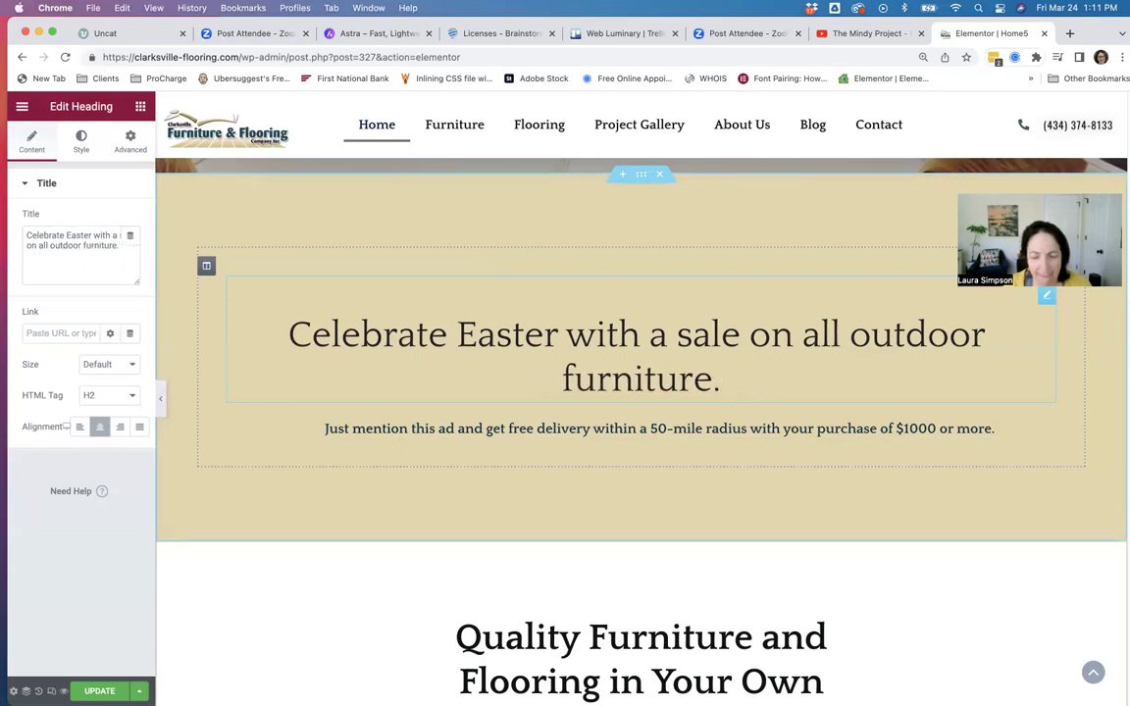
left_click(49, 245)
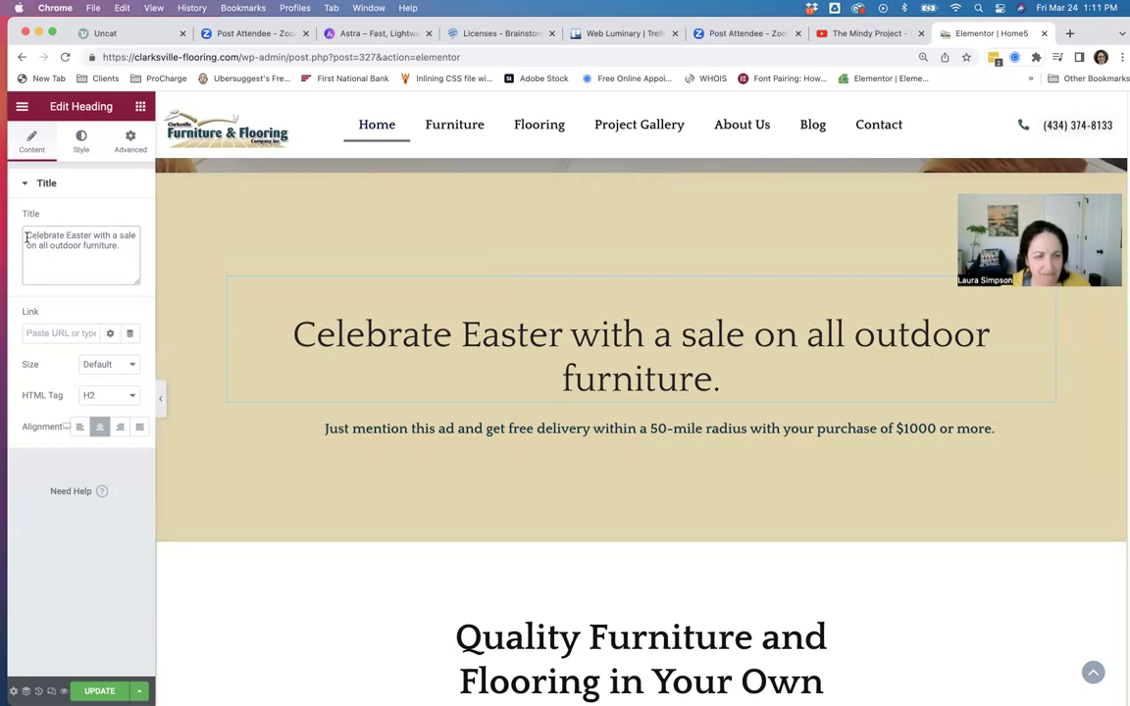
mouse_move(640, 686)
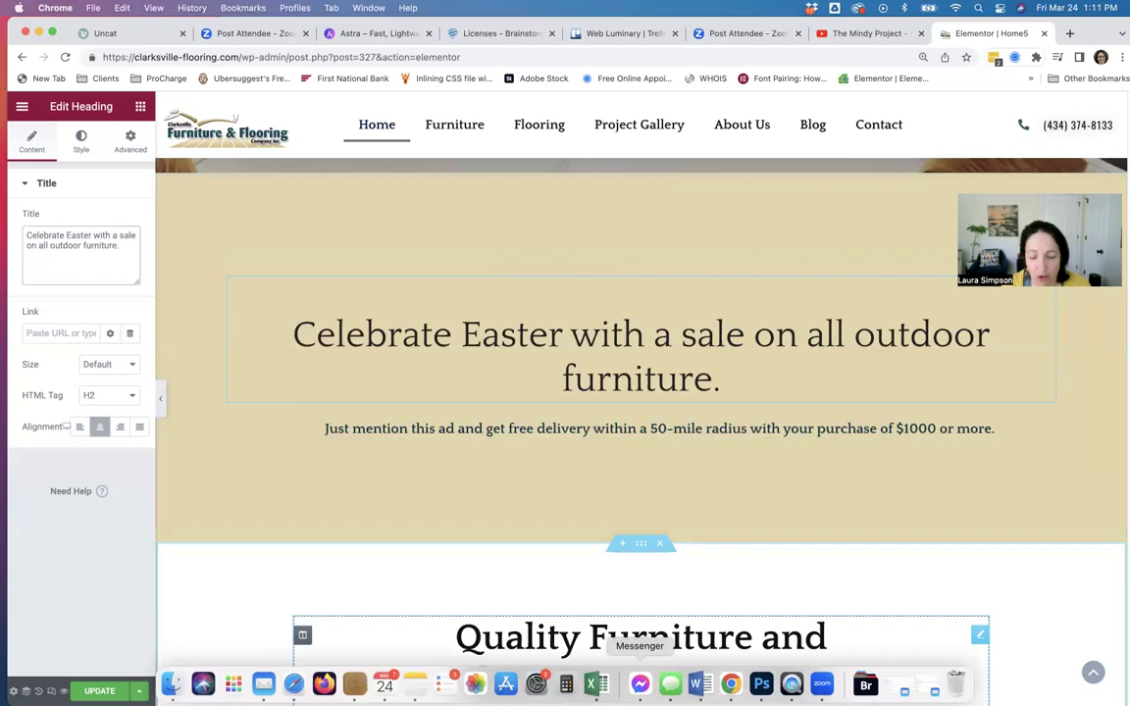
Select the COMPANY NAME line in the Word questionnaire, then return to Elementor.
left_click(699, 684)
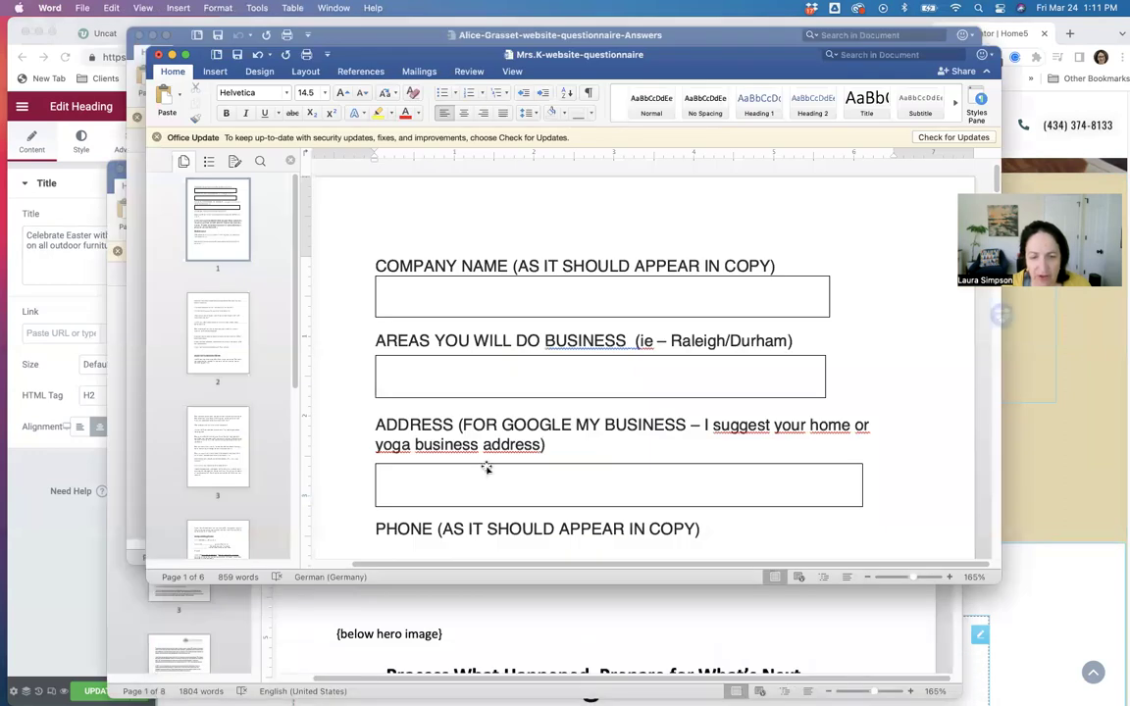
left_click(377, 265)
left_click_drag(376, 265, 776, 258)
key("super+c")
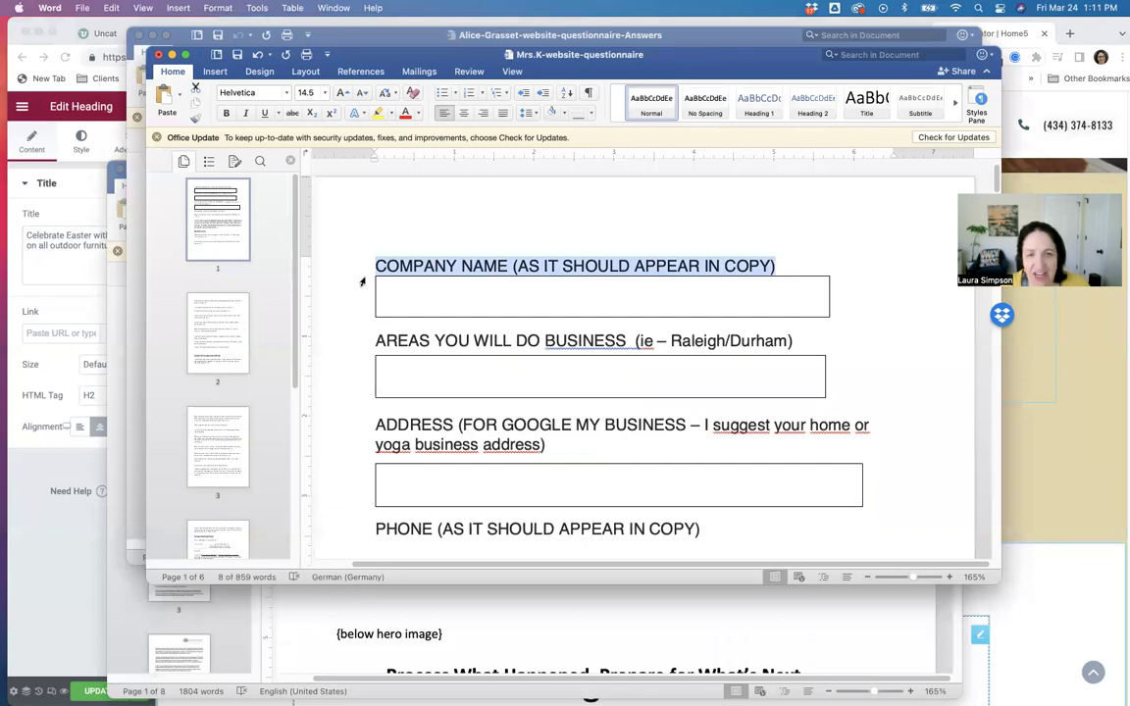
left_click(44, 241)
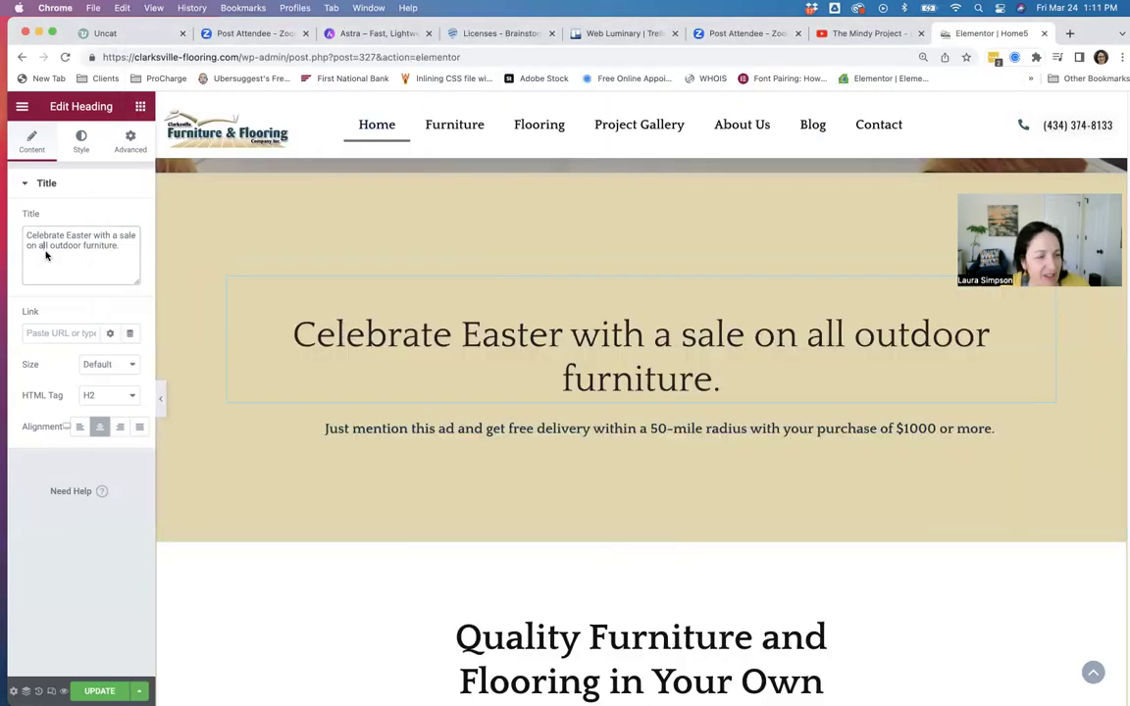
Replace the specials heading text with 'Celebrate Easter with 10% off'.
left_click_drag(26, 237, 120, 245)
key("super+v")
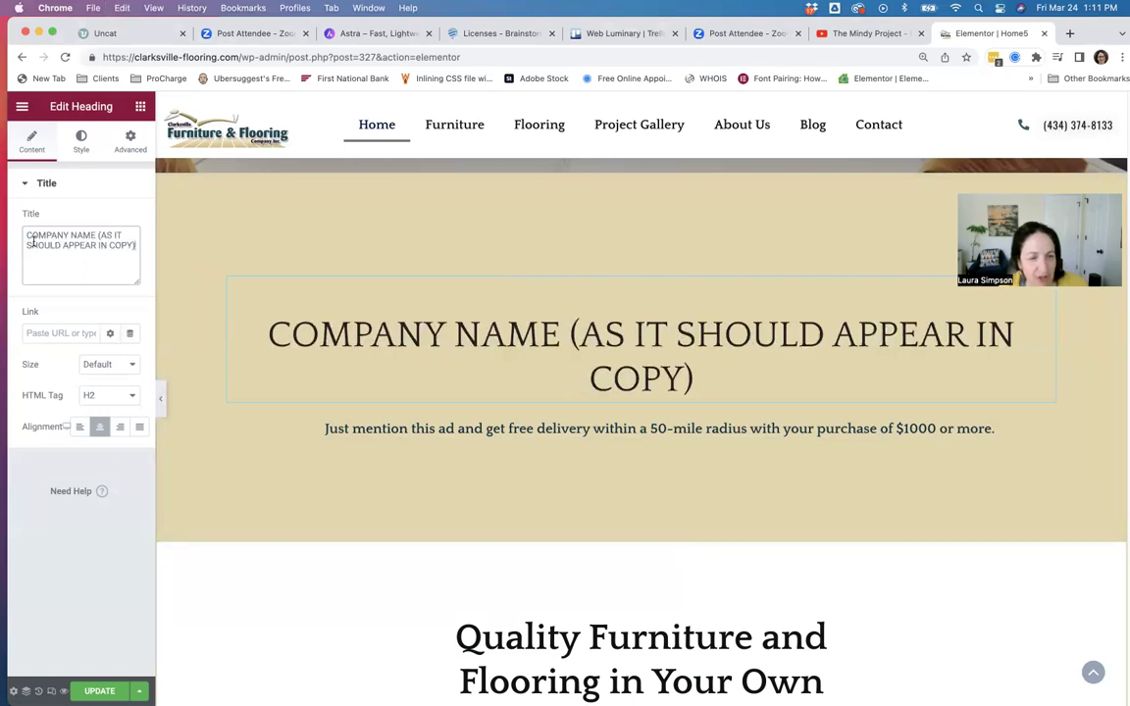
left_click_drag(25, 236, 129, 253)
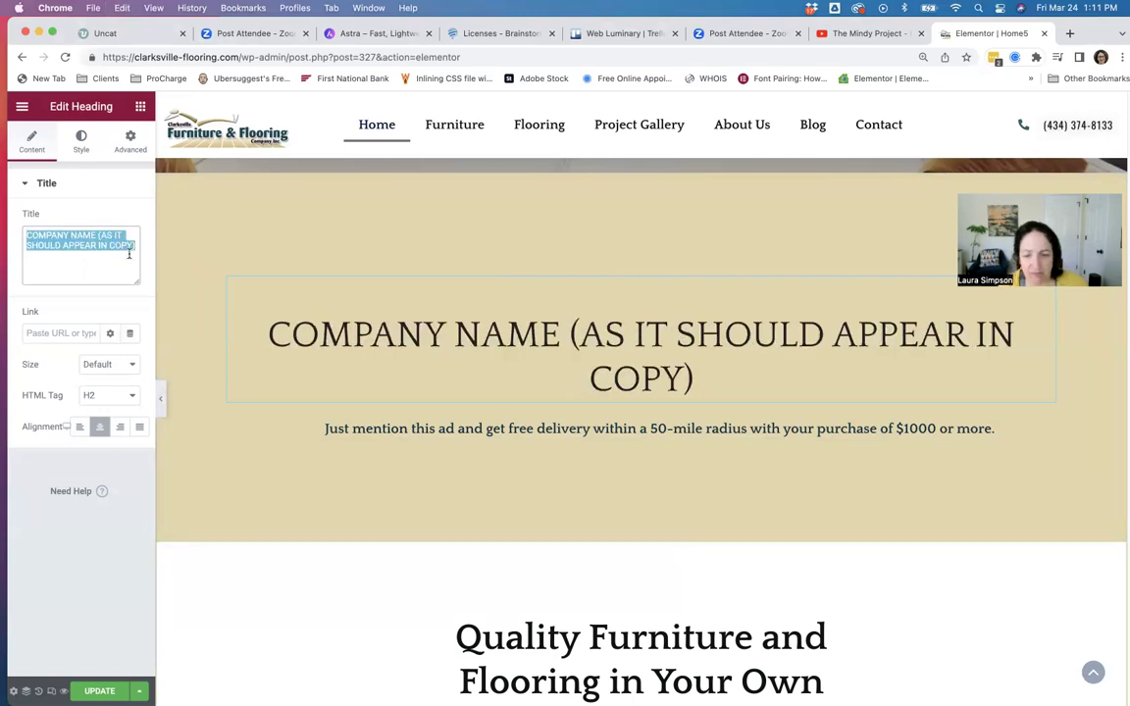
key("BackSpace")
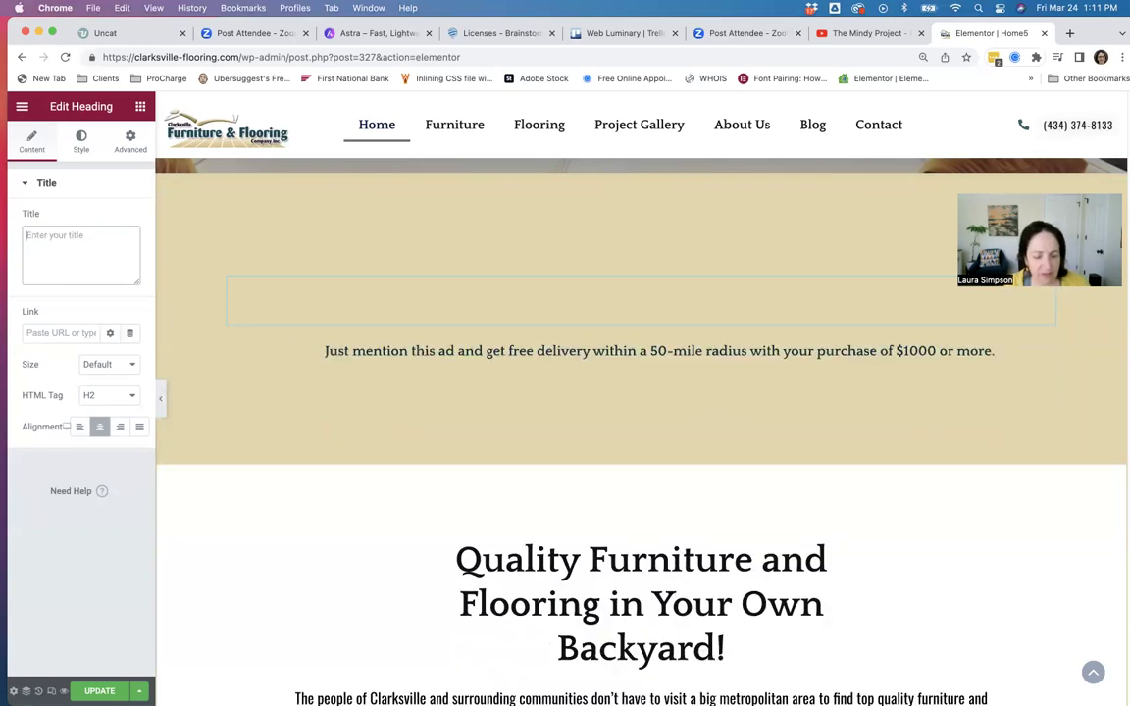
type("Celebrate")
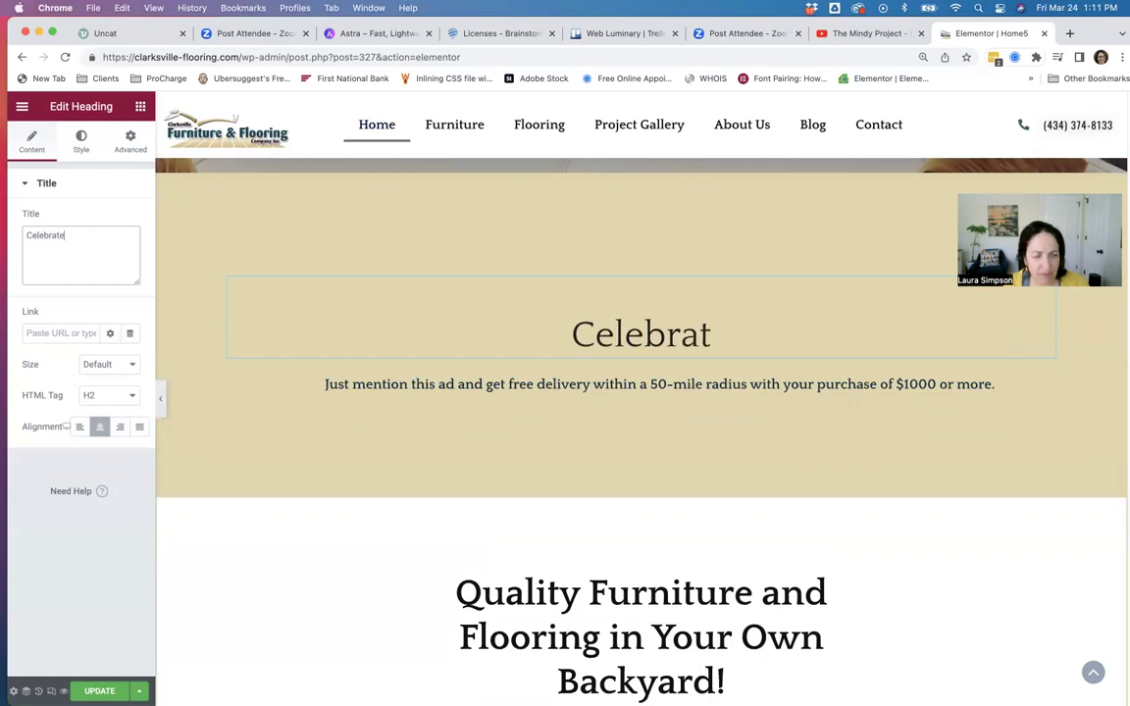
type(" eAs")
key("BackSpace")
key("BackSpace")
key("BackSpace")
key("BackSpace")
type("Easter with ")
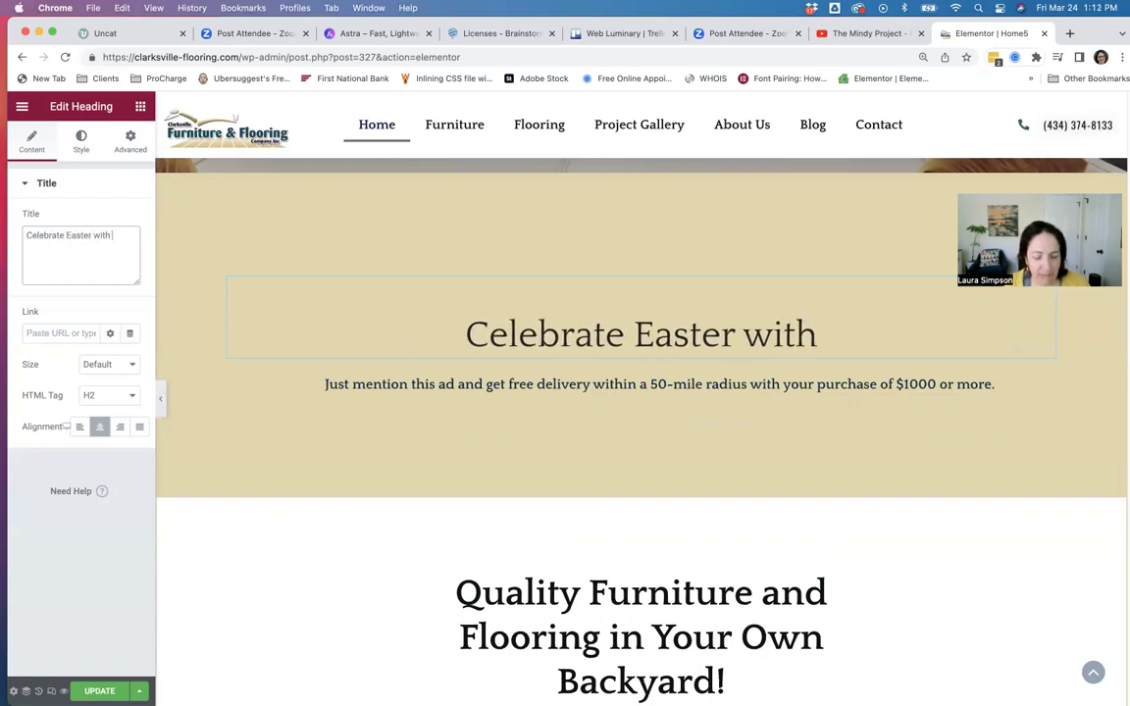
type("10")
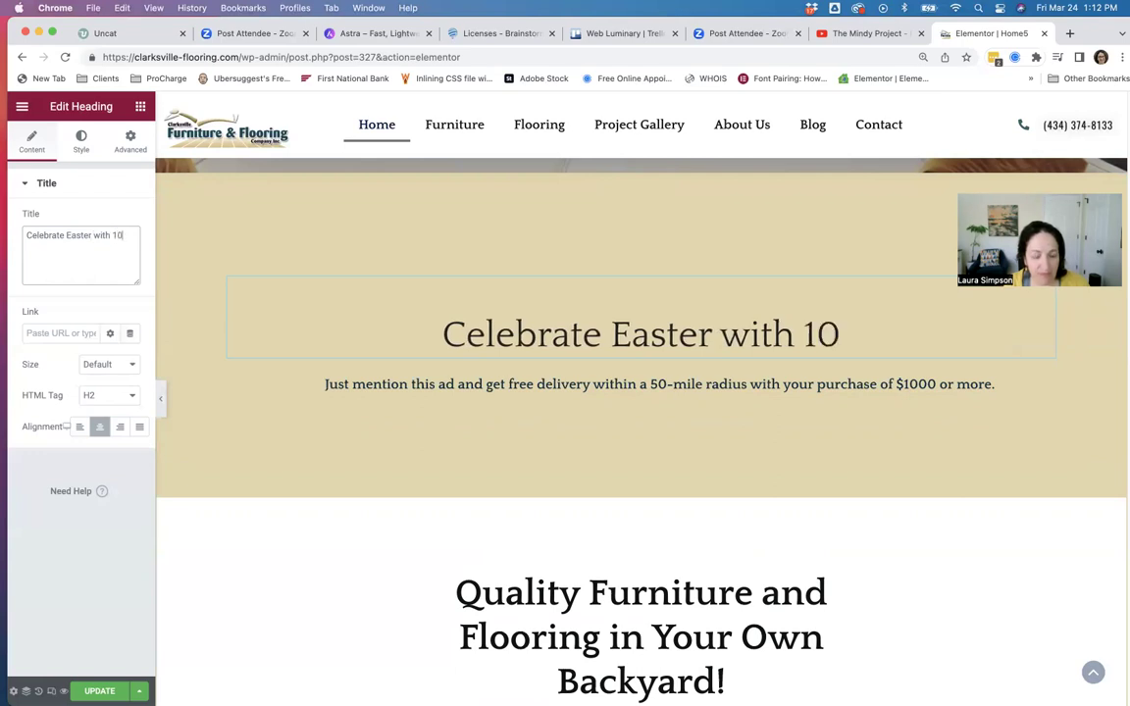
type("% off")
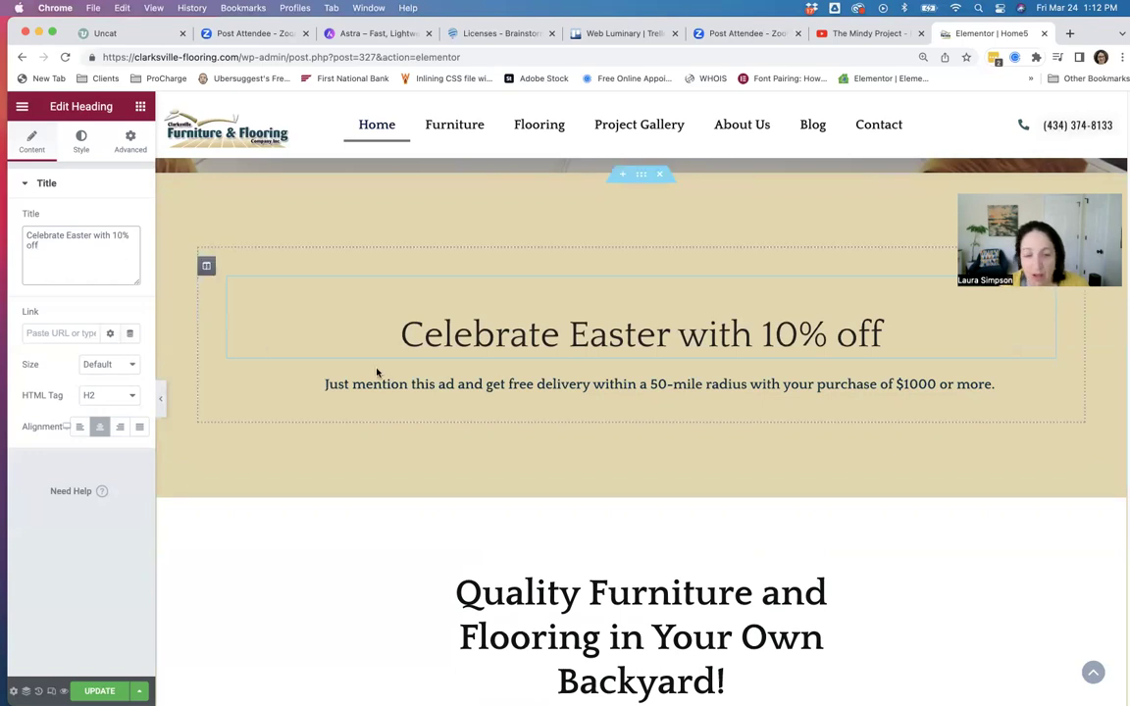
left_click(495, 385)
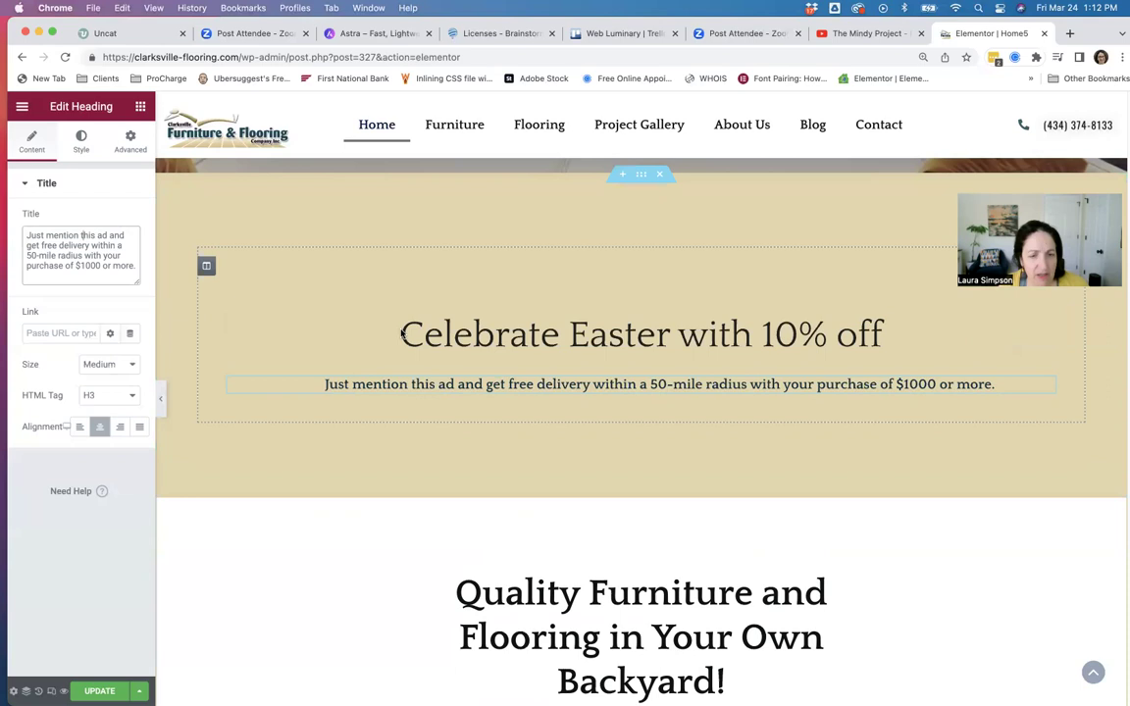
left_click(481, 337)
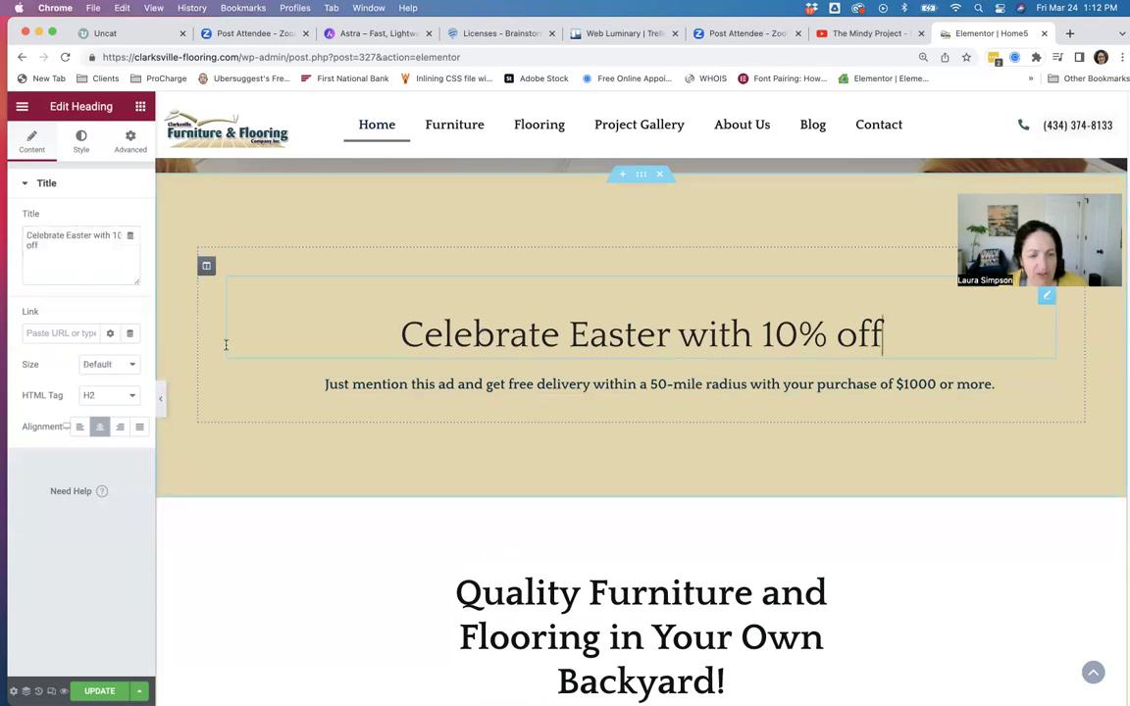
Set the Easter heading's HTML tag to H4 and its size to XXL.
left_click(119, 398)
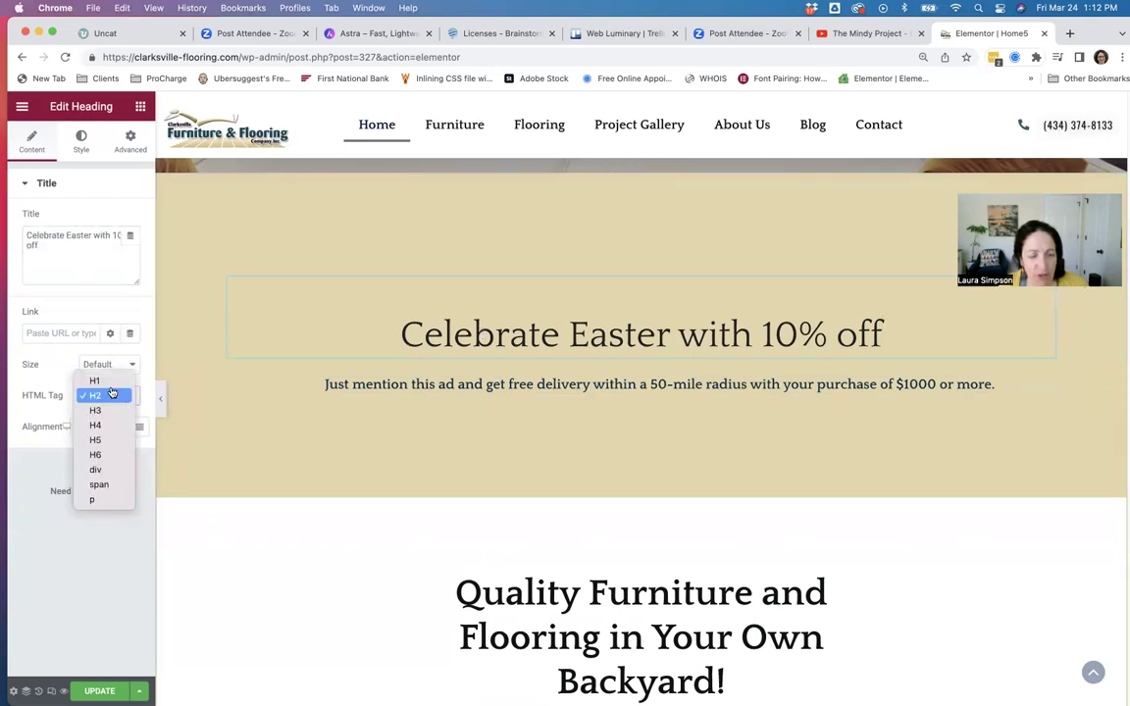
left_click(103, 424)
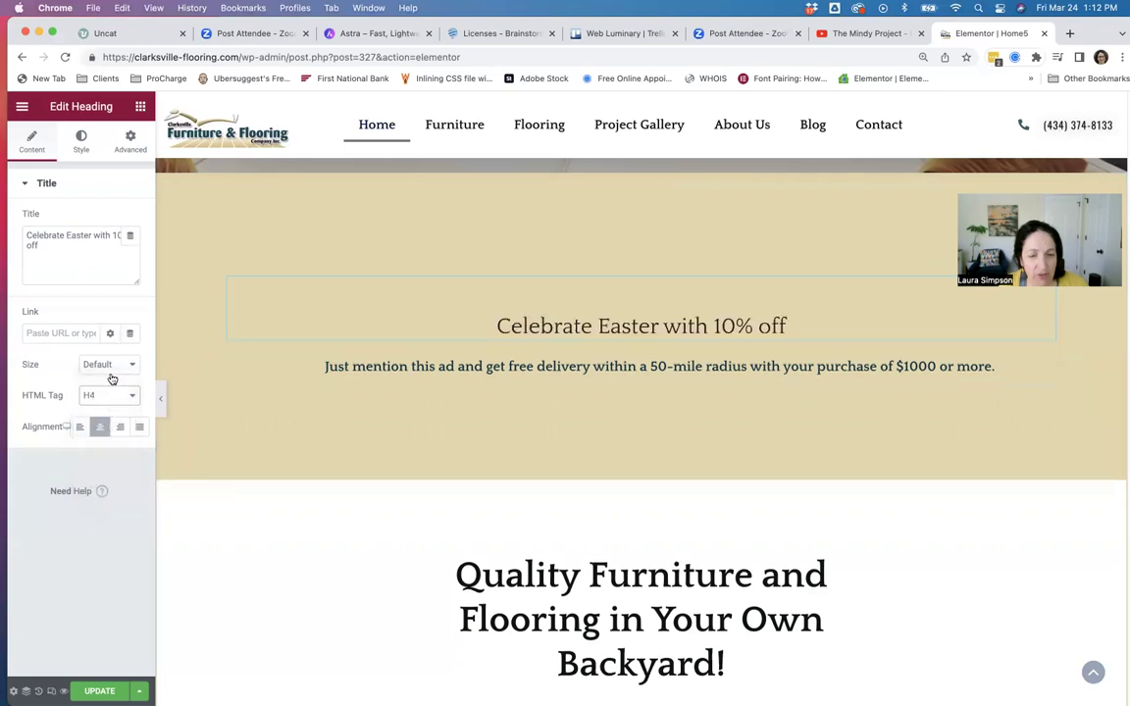
left_click(108, 365)
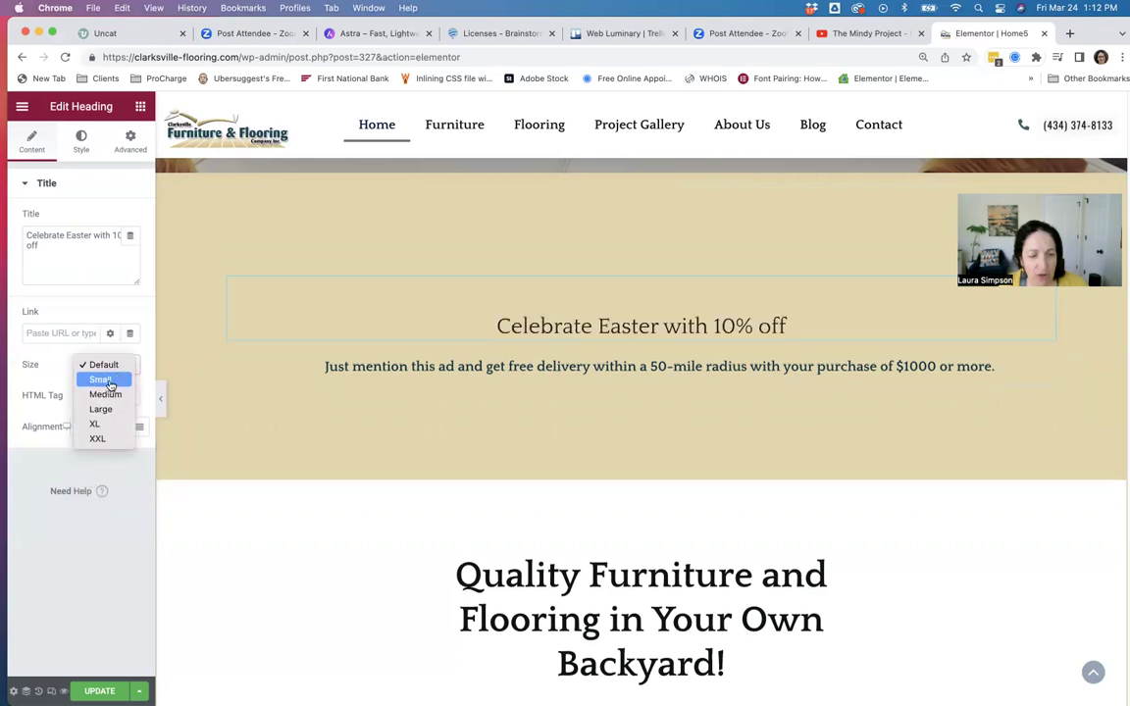
left_click(108, 381)
left_click(114, 372)
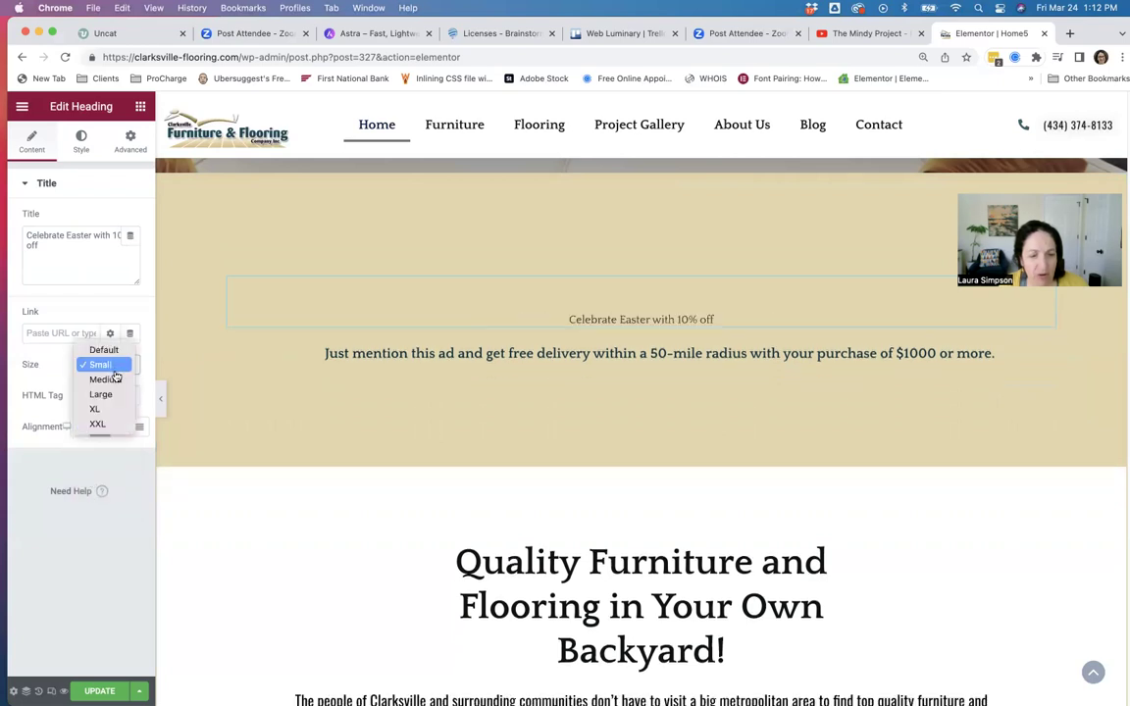
left_click(114, 379)
left_click(115, 371)
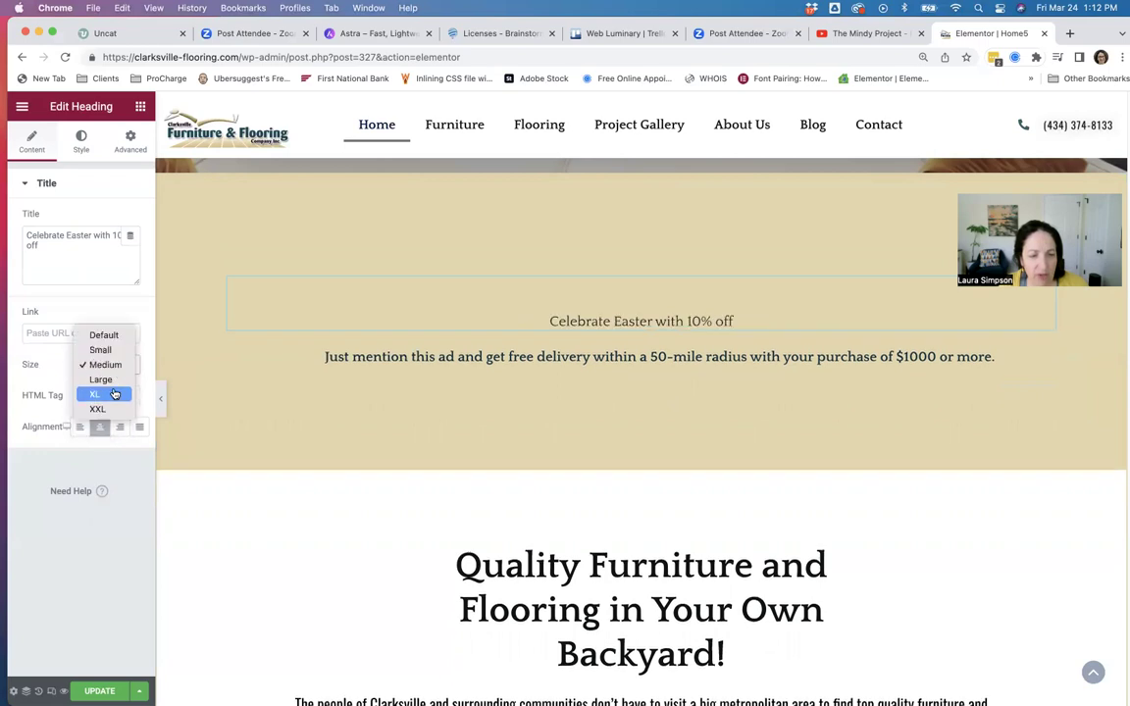
left_click(114, 393)
left_click(119, 366)
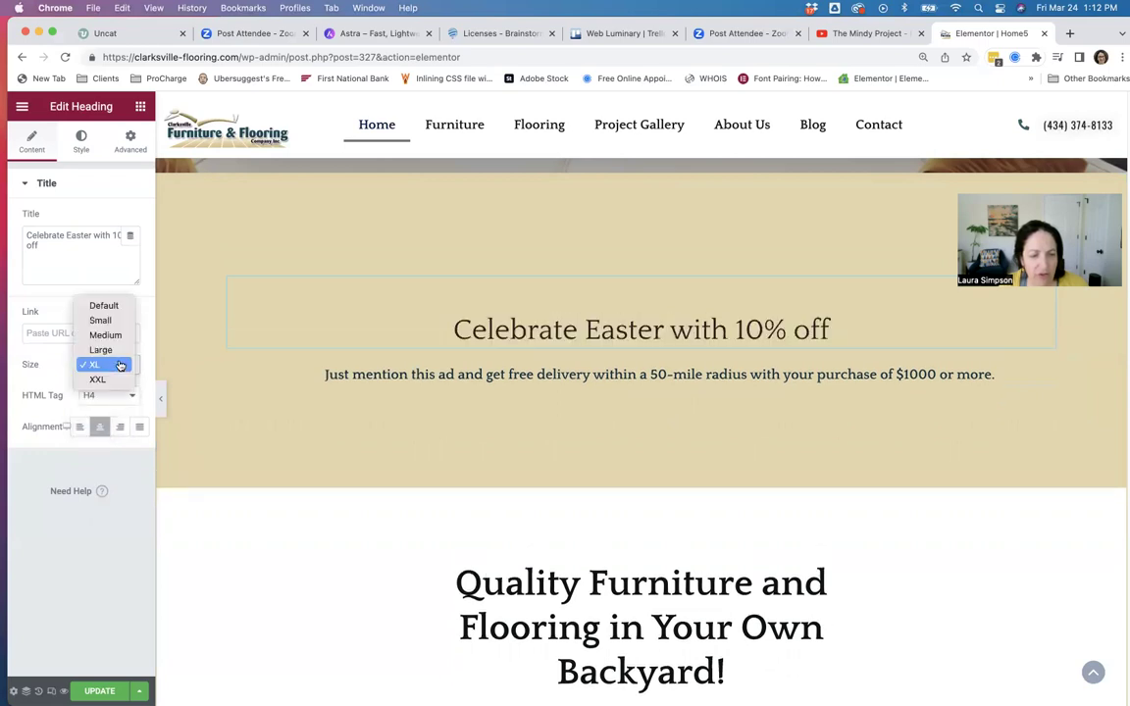
left_click(116, 378)
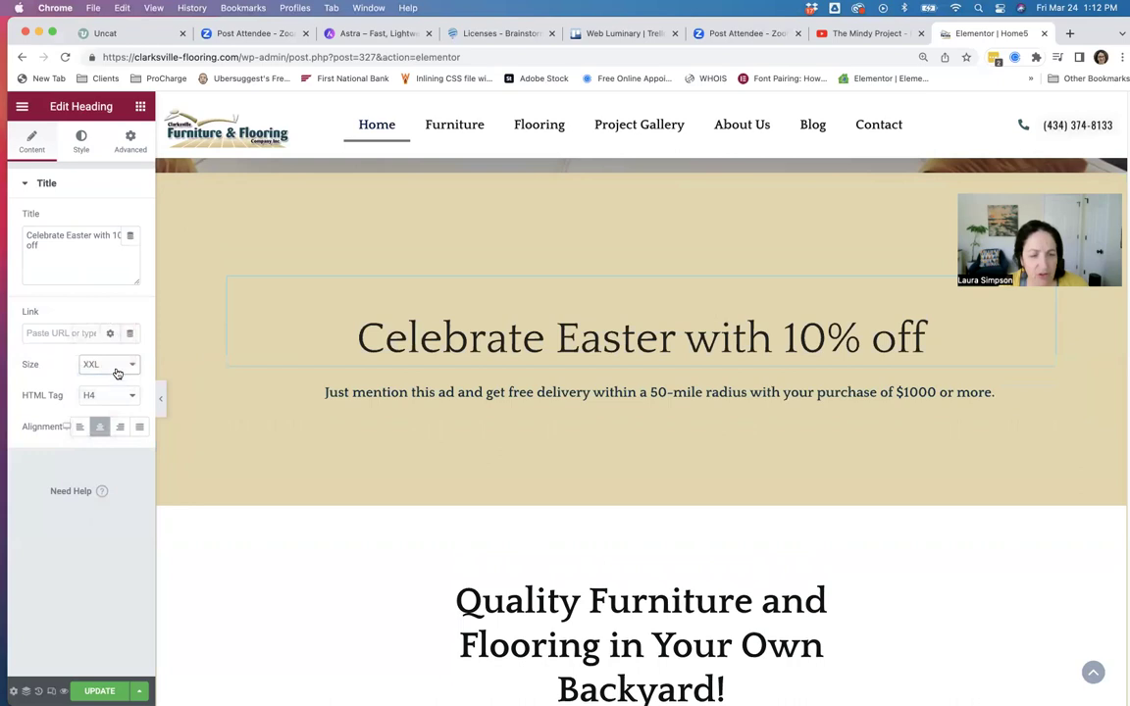
Leave the tag unchanged, select the subheading, and show the widget list.
left_click(114, 396)
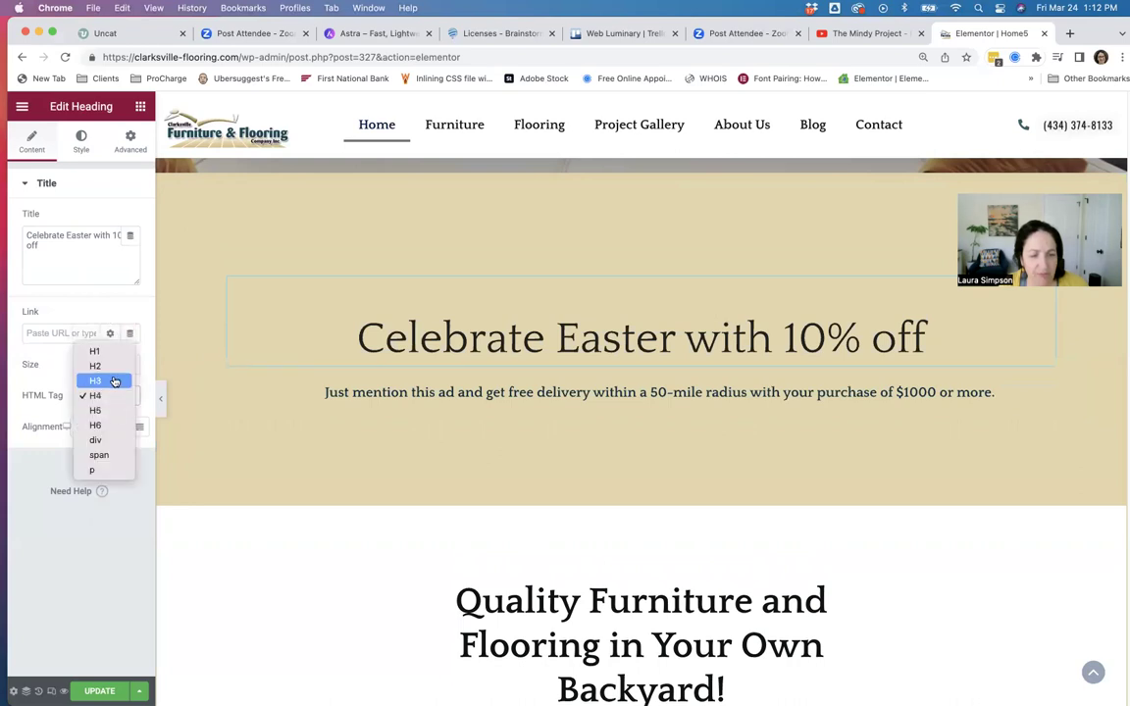
key("Escape")
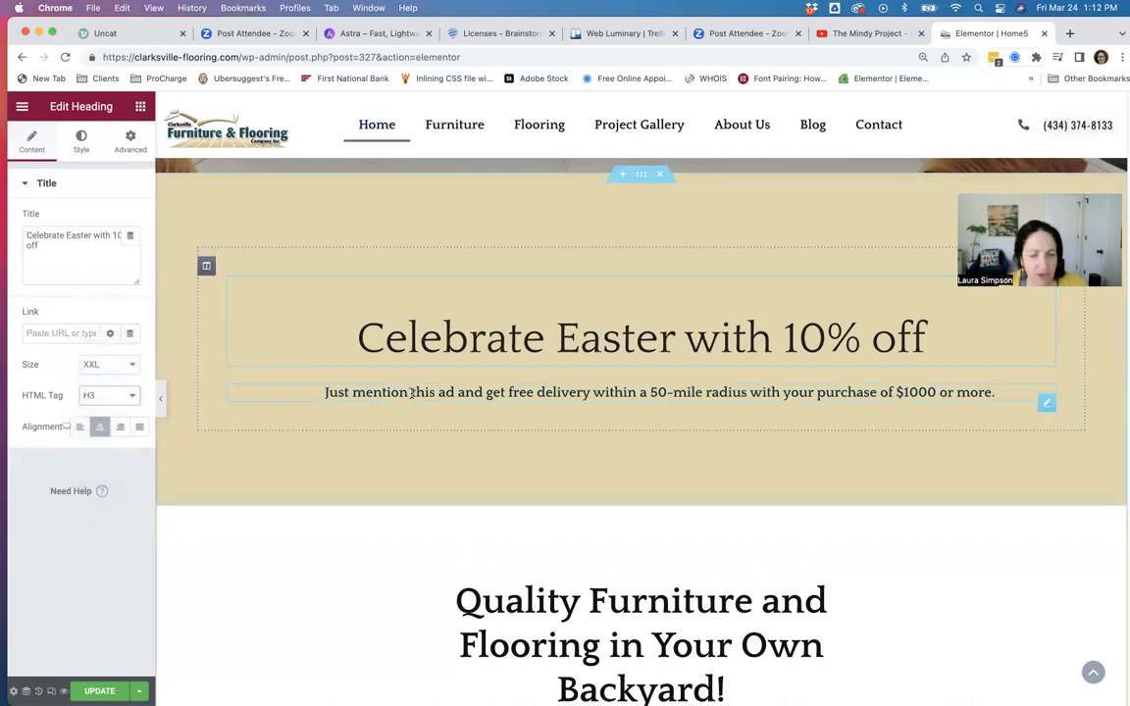
left_click(992, 392)
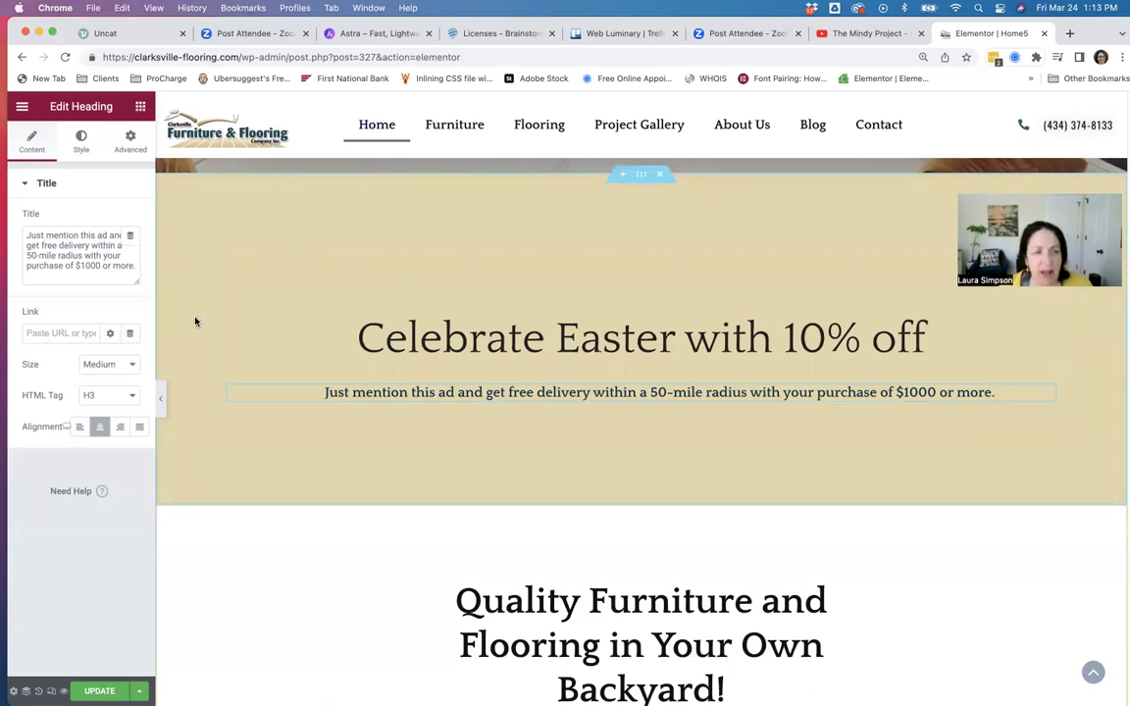
left_click(141, 107)
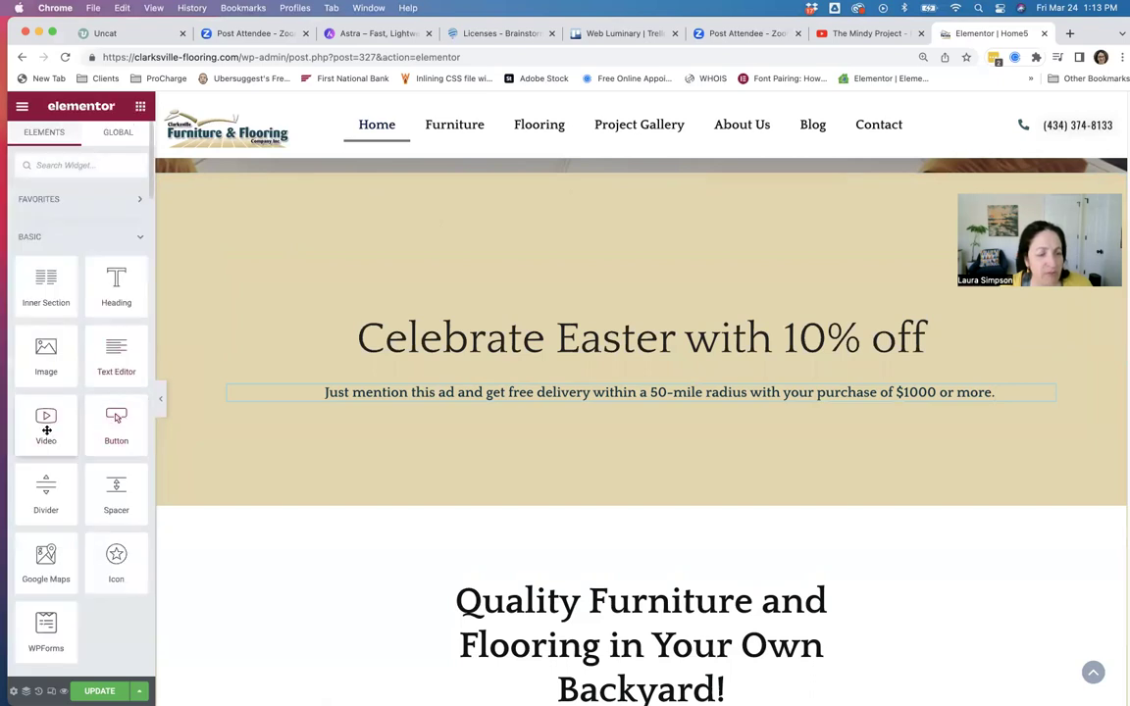
Place a Button widget below the subheading and set its alignment to Justified (full width).
left_click_drag(116, 422, 522, 410)
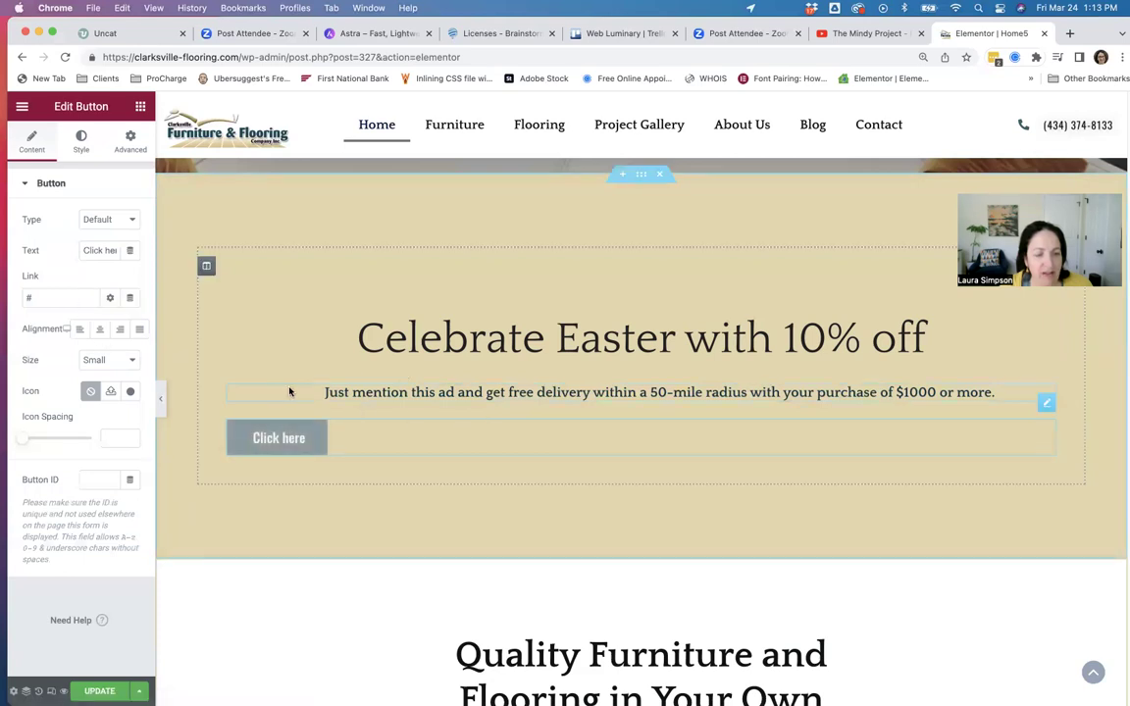
left_click(99, 334)
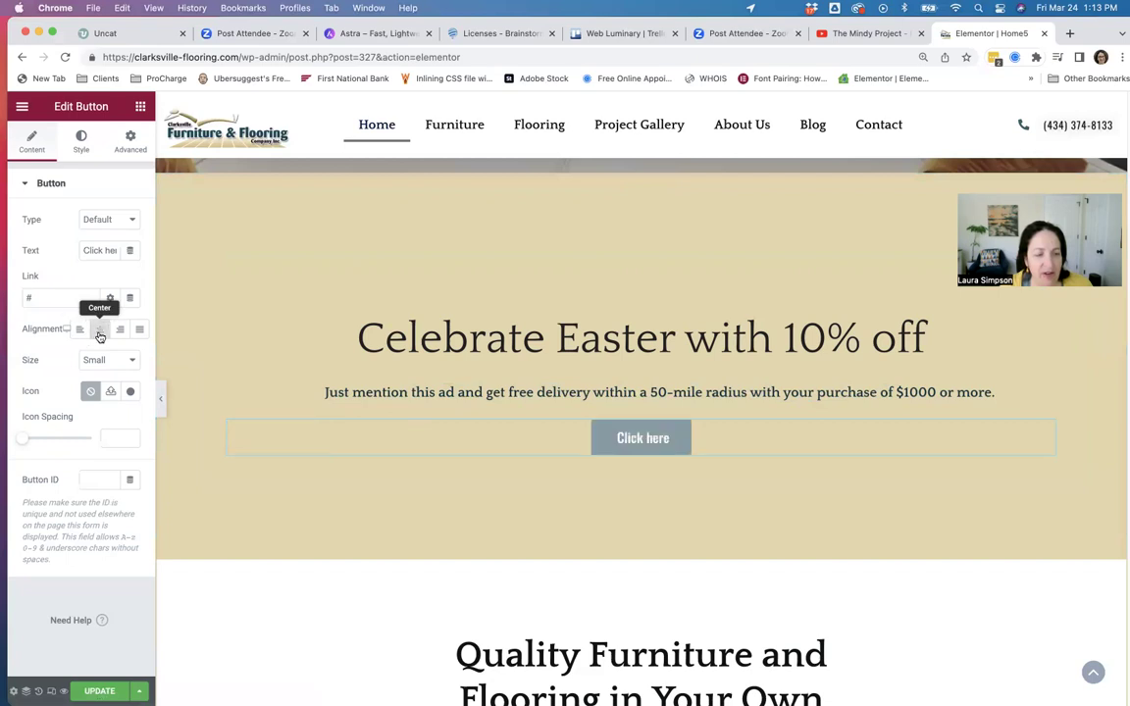
left_click(129, 333)
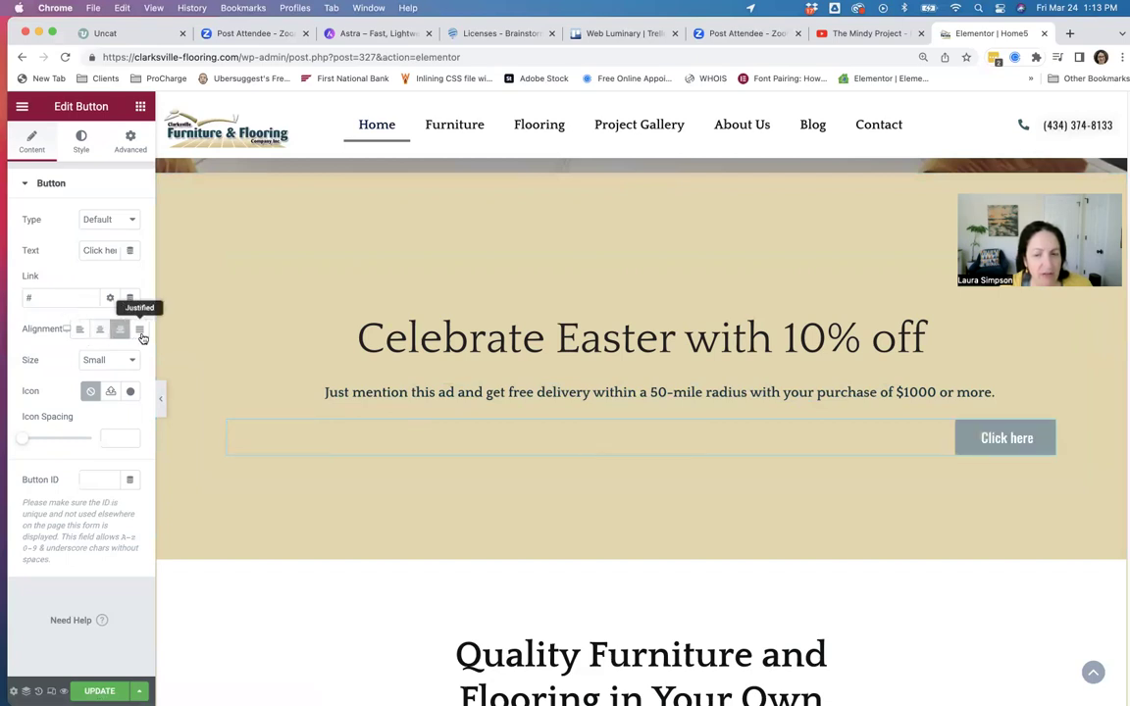
left_click(141, 334)
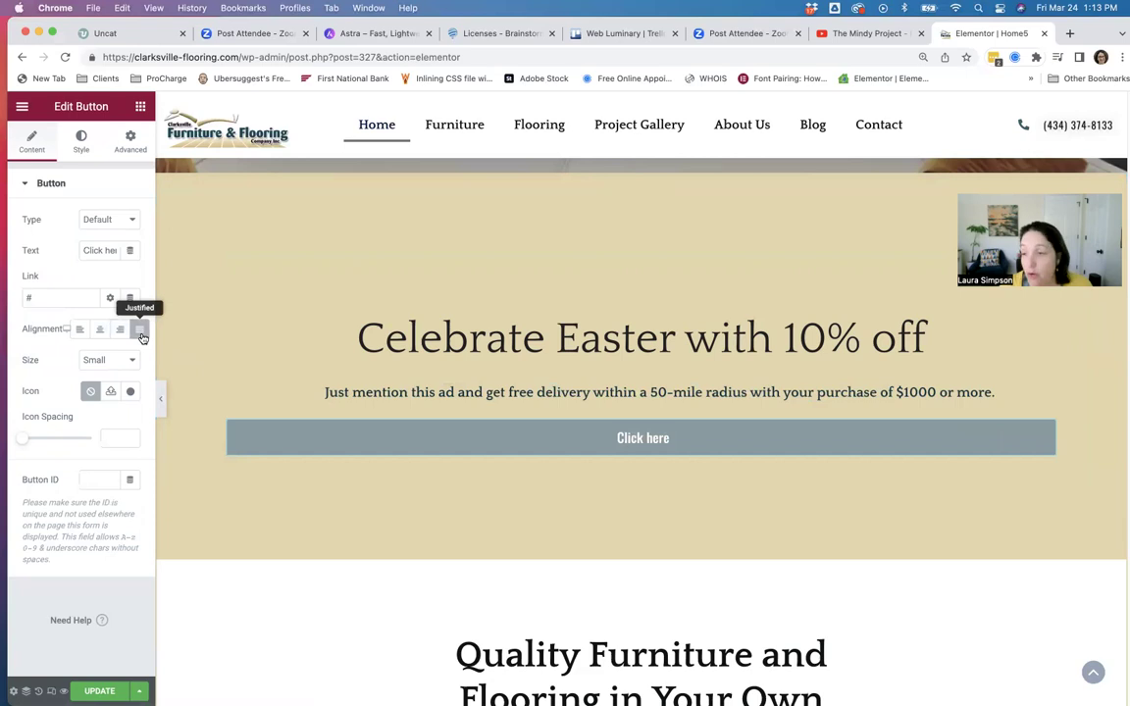
Change the button label to 'Call us at' followed by the store's hyphenated phone number.
left_click_drag(85, 250, 152, 253)
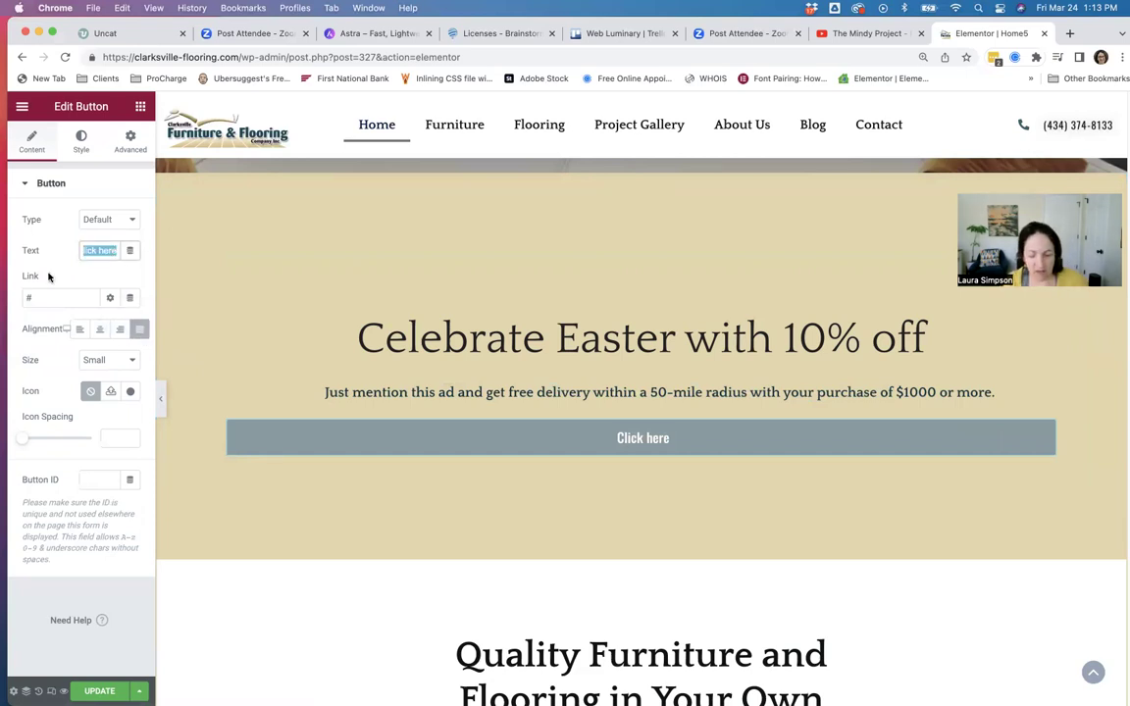
type("Call us at")
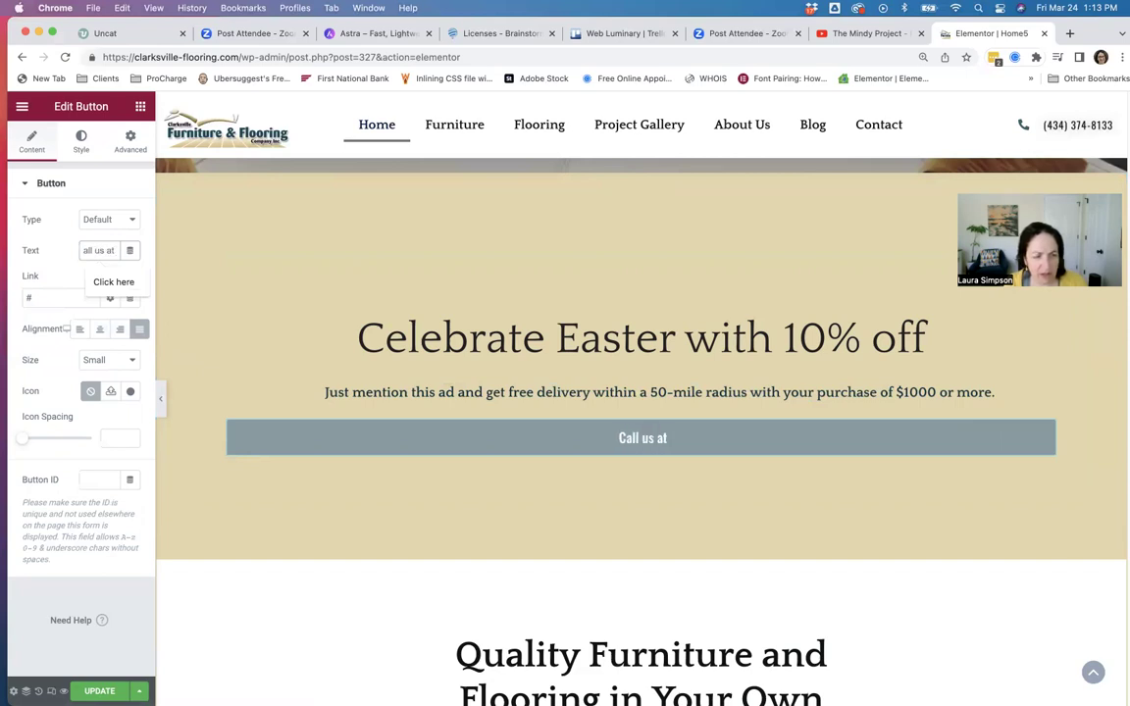
type(" 919")
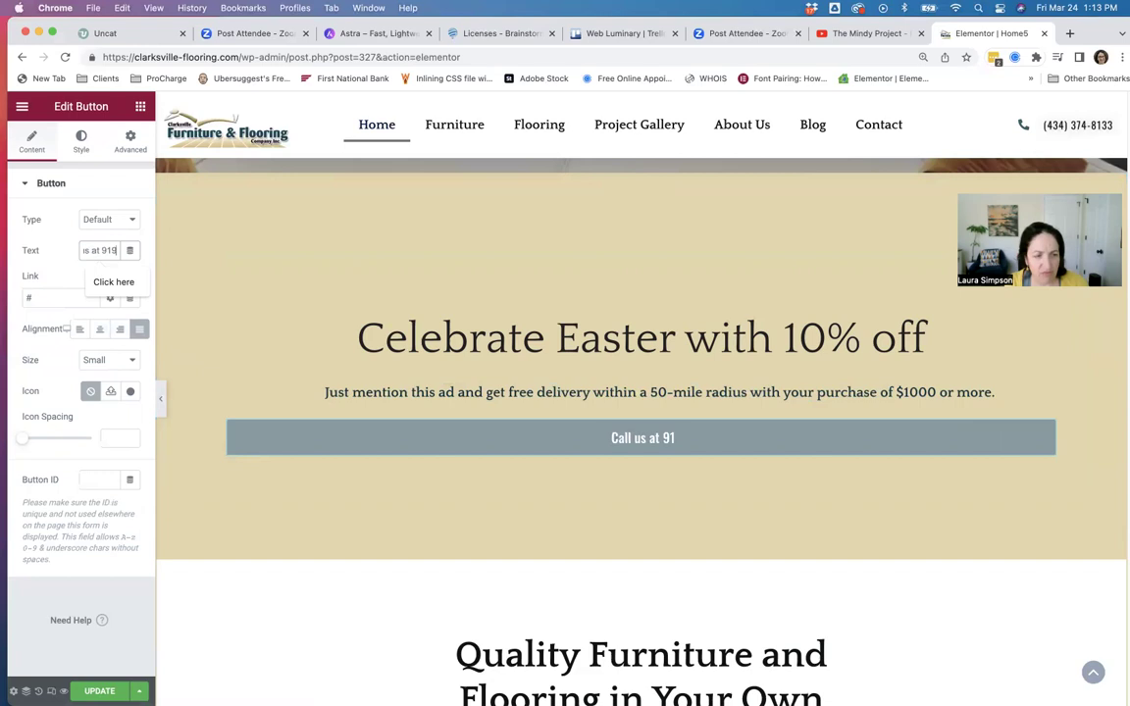
key("BackSpace")
key("BackSpace")
key("BackSpace")
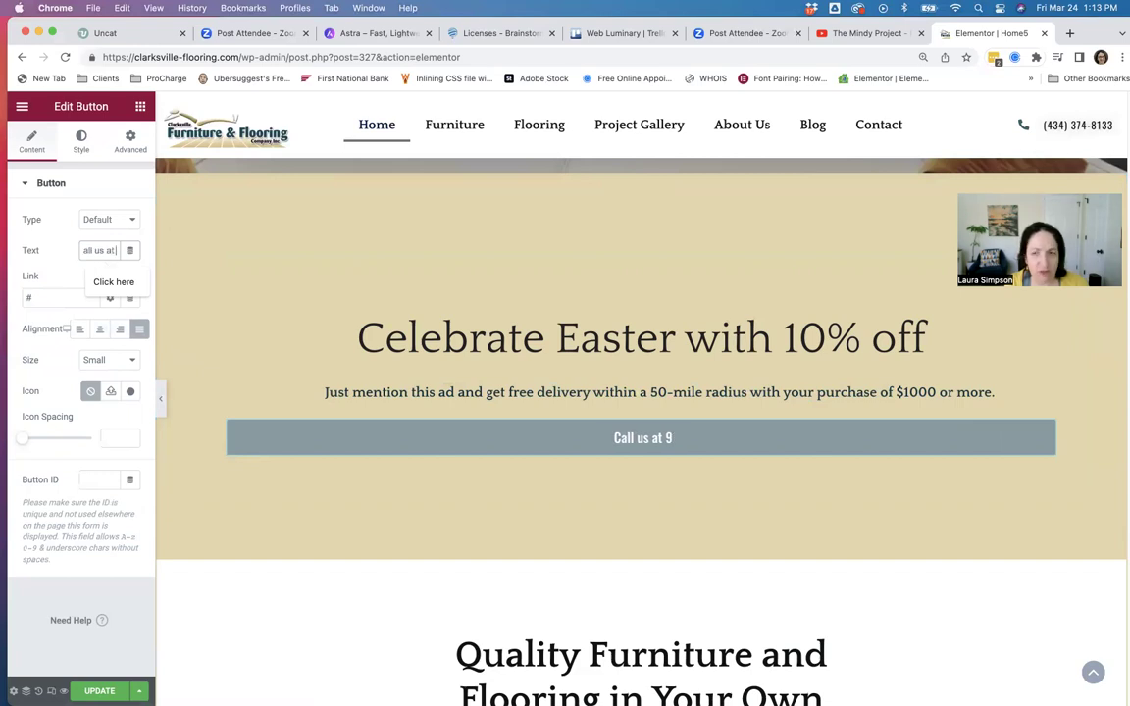
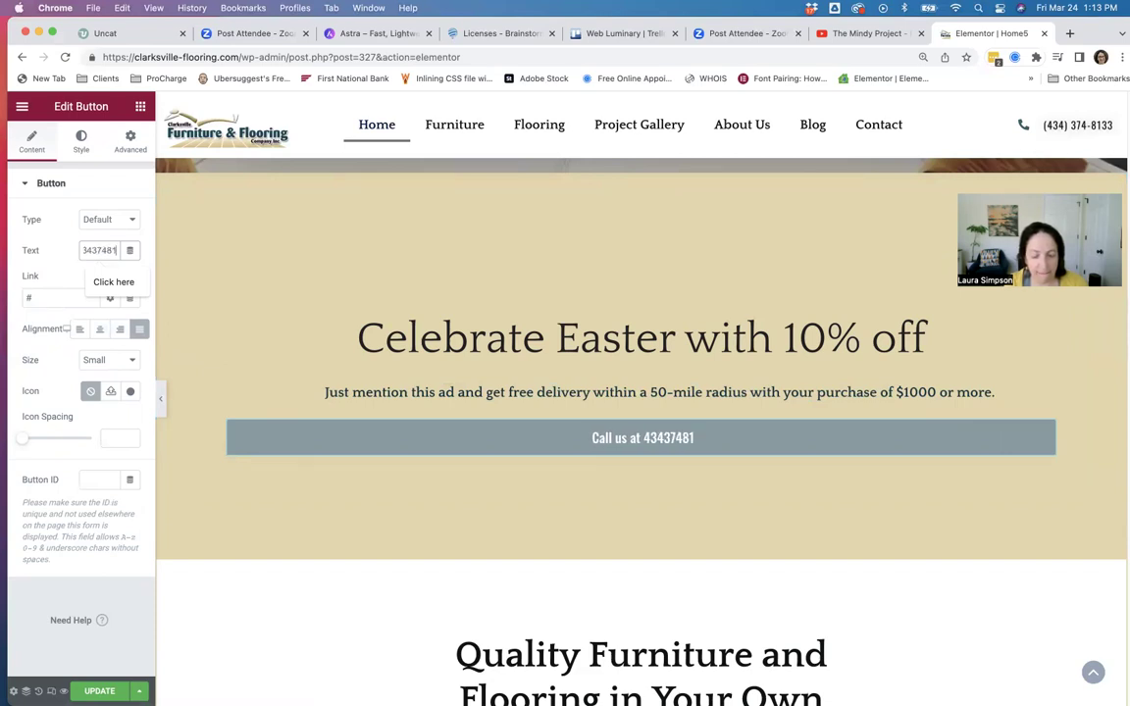
left_click(98, 251)
type("-")
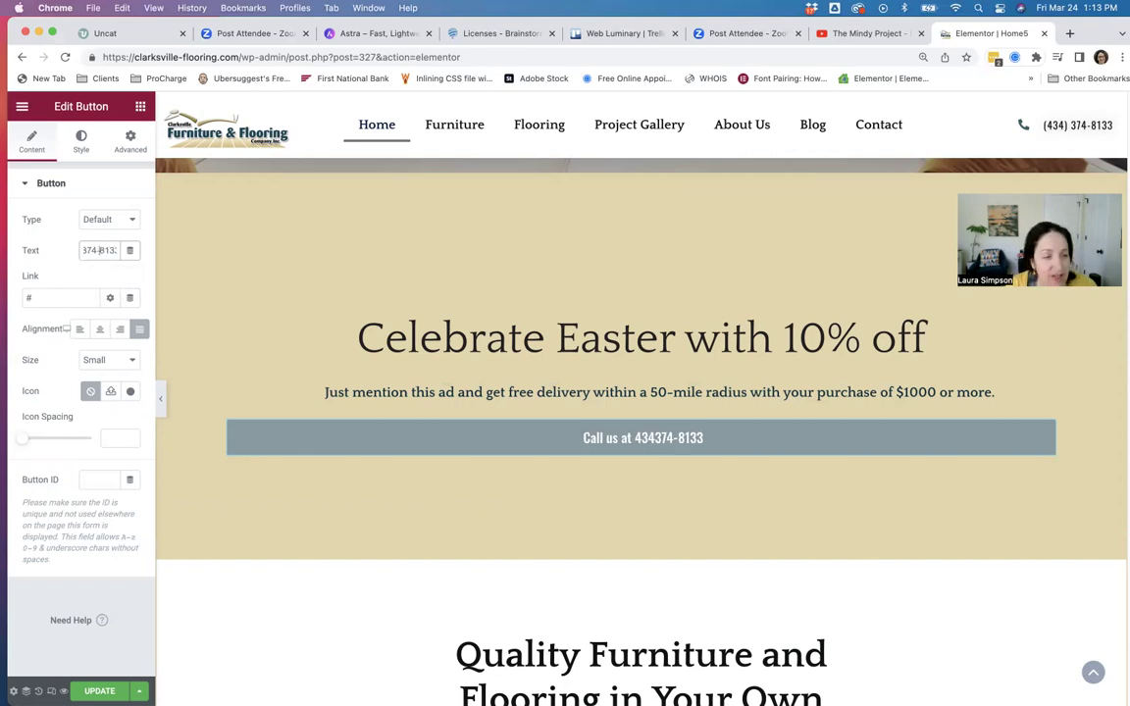
triple_click(83, 250)
left_click(111, 250)
key("Right")
key("Right")
key("Right")
key("Right")
key("Right")
type("-")
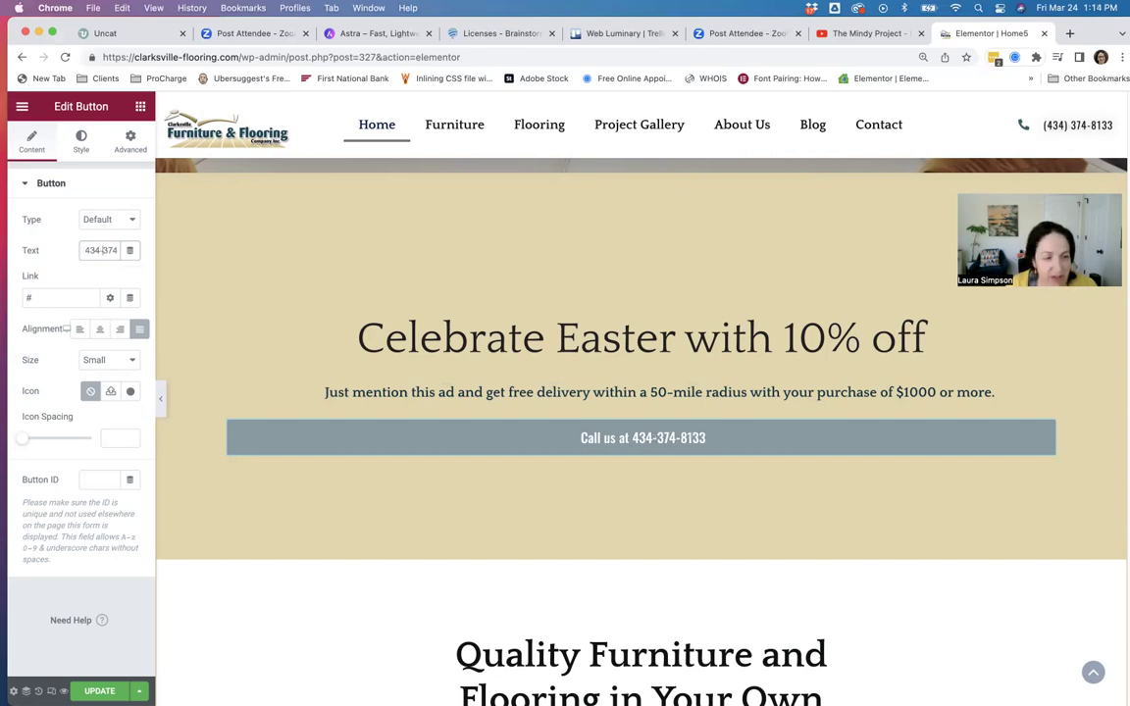
left_click(116, 186)
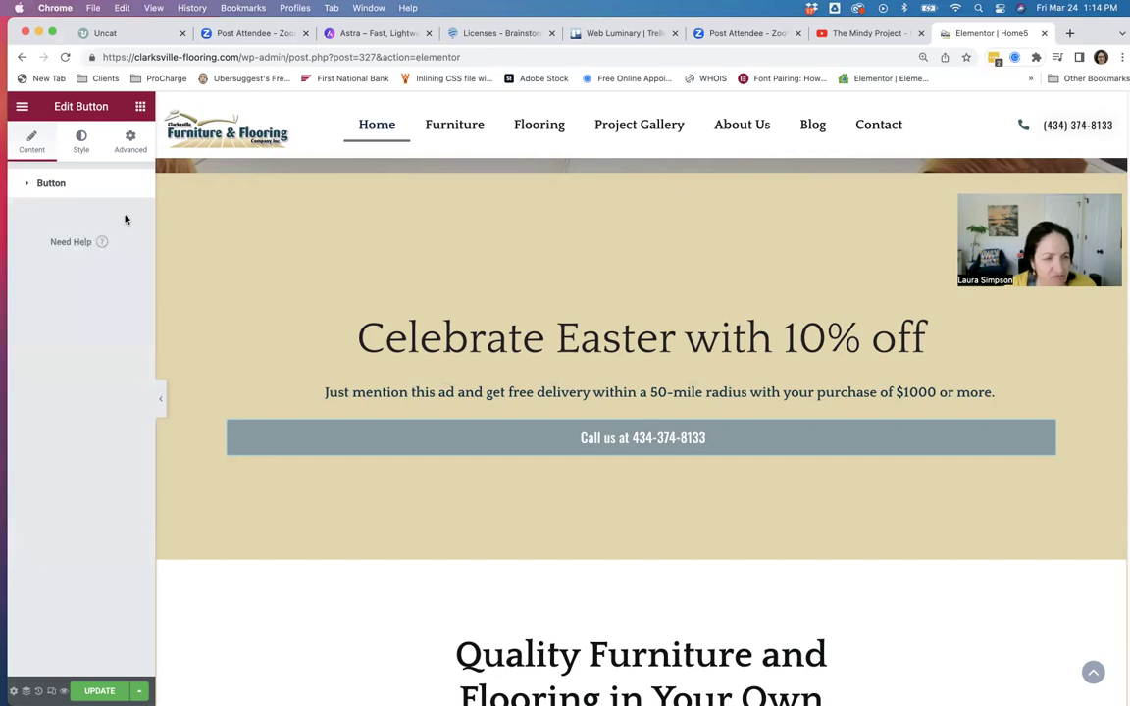
Try the Info, Success, Warning and Danger button types, then set the type back to Default.
left_click(40, 185)
left_click(110, 219)
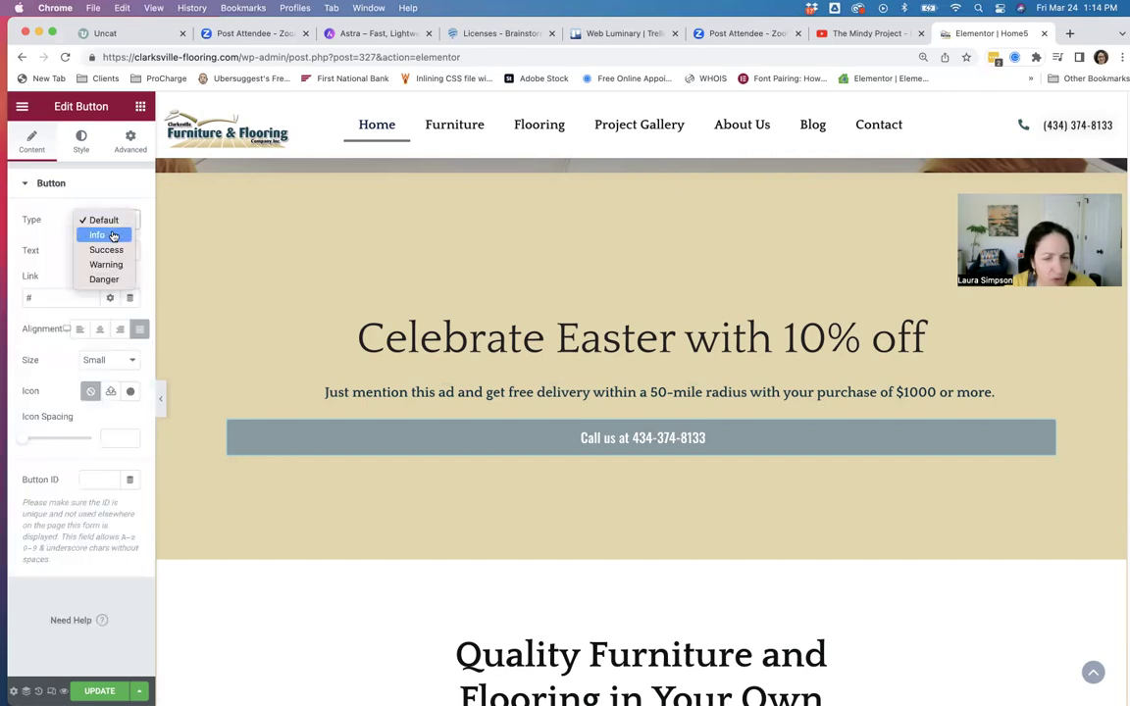
left_click(112, 235)
left_click(111, 232)
left_click(111, 236)
left_click(114, 223)
left_click(110, 238)
left_click(114, 223)
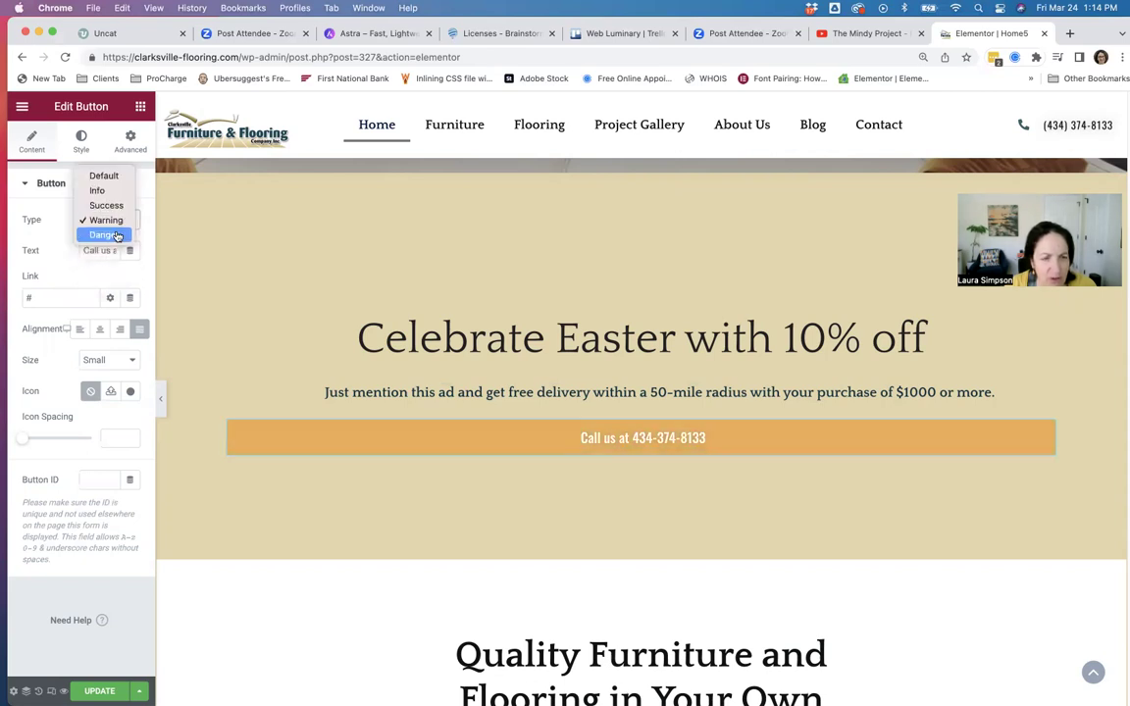
left_click(115, 236)
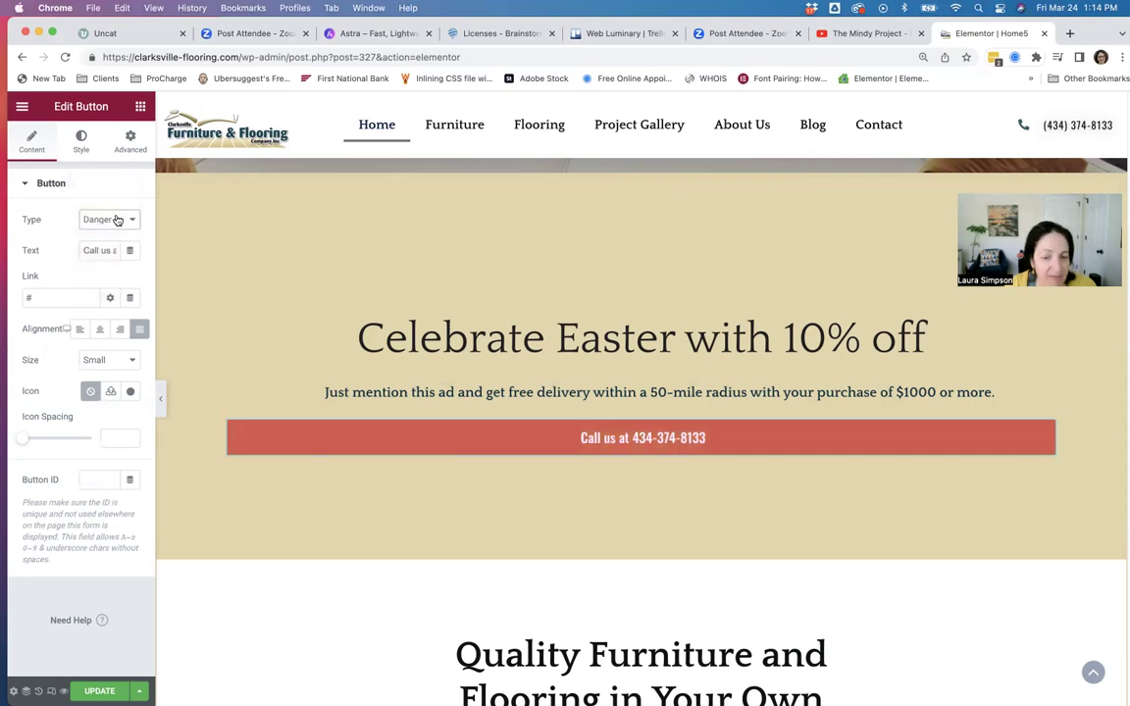
left_click(117, 220)
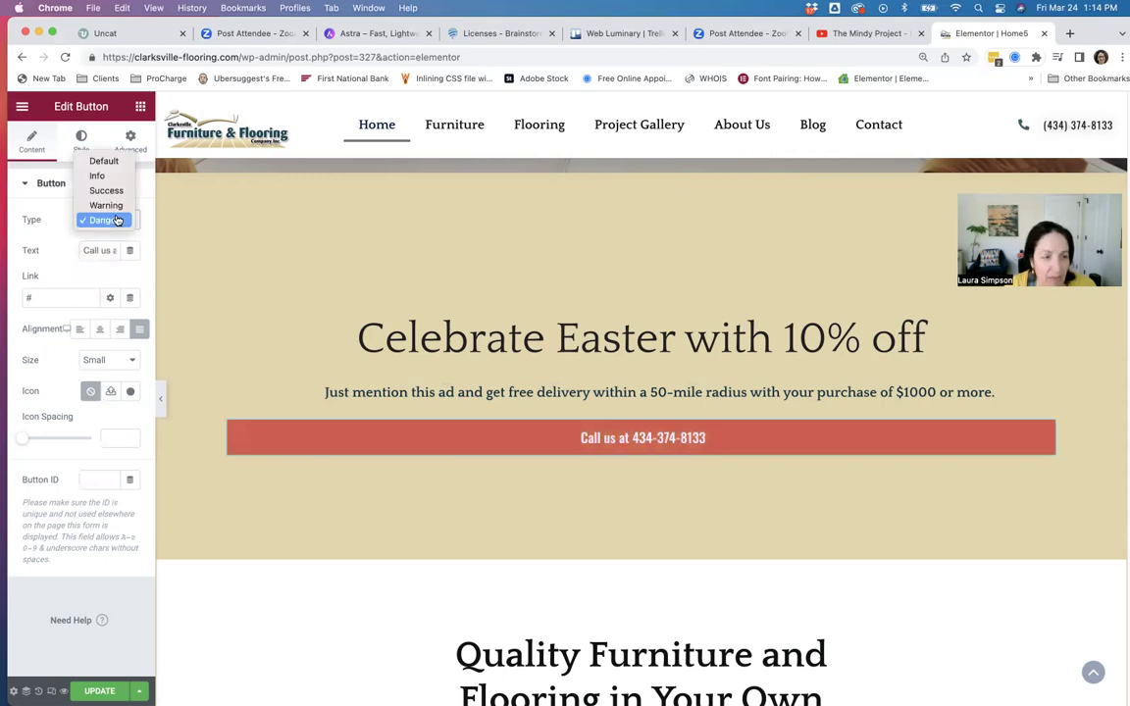
left_click(110, 160)
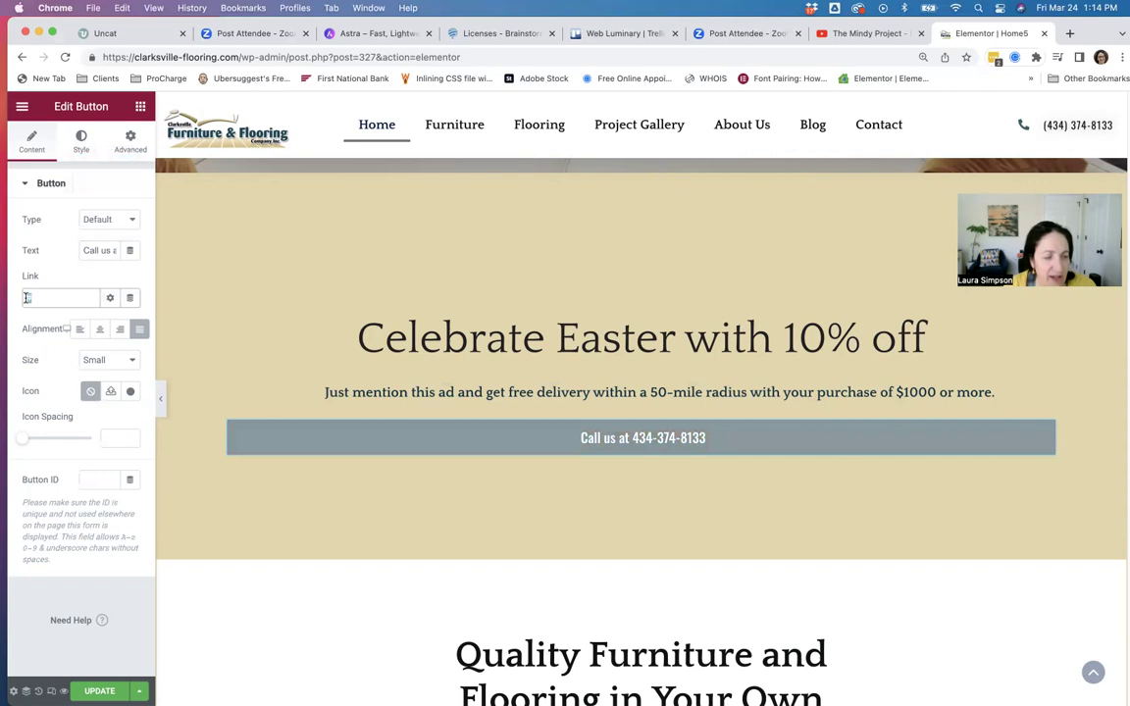
Set the button link to a tel: link with the store's phone number and save the page.
key("BackSpace")
type("t")
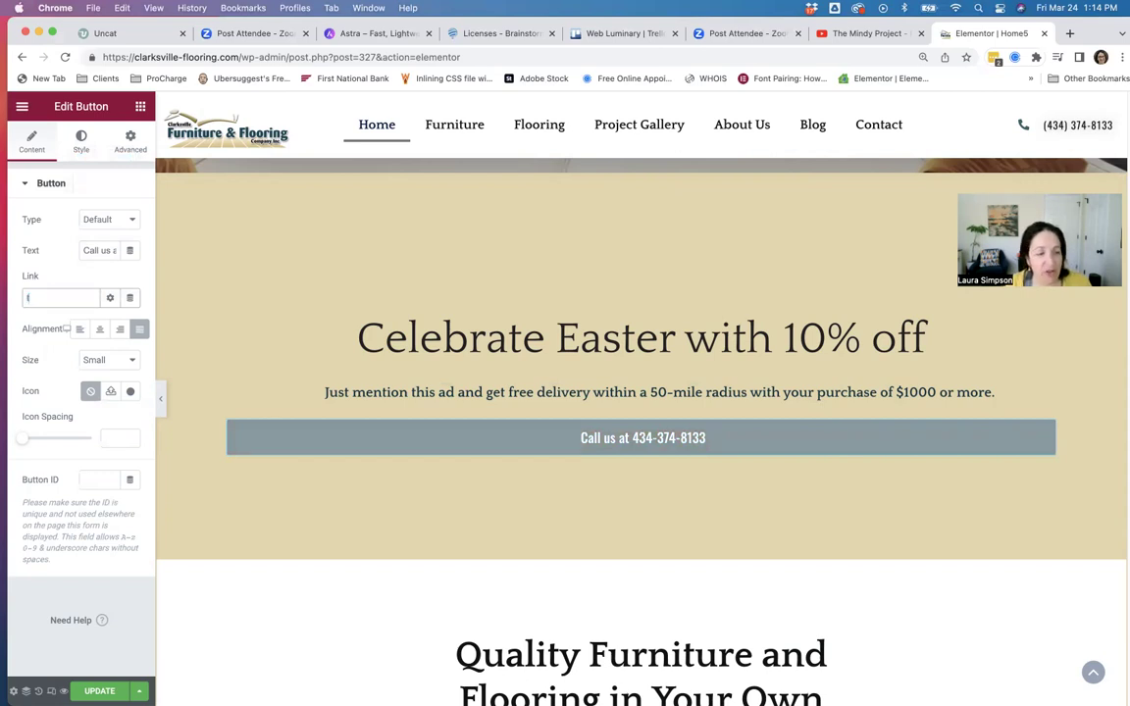
type("el:91")
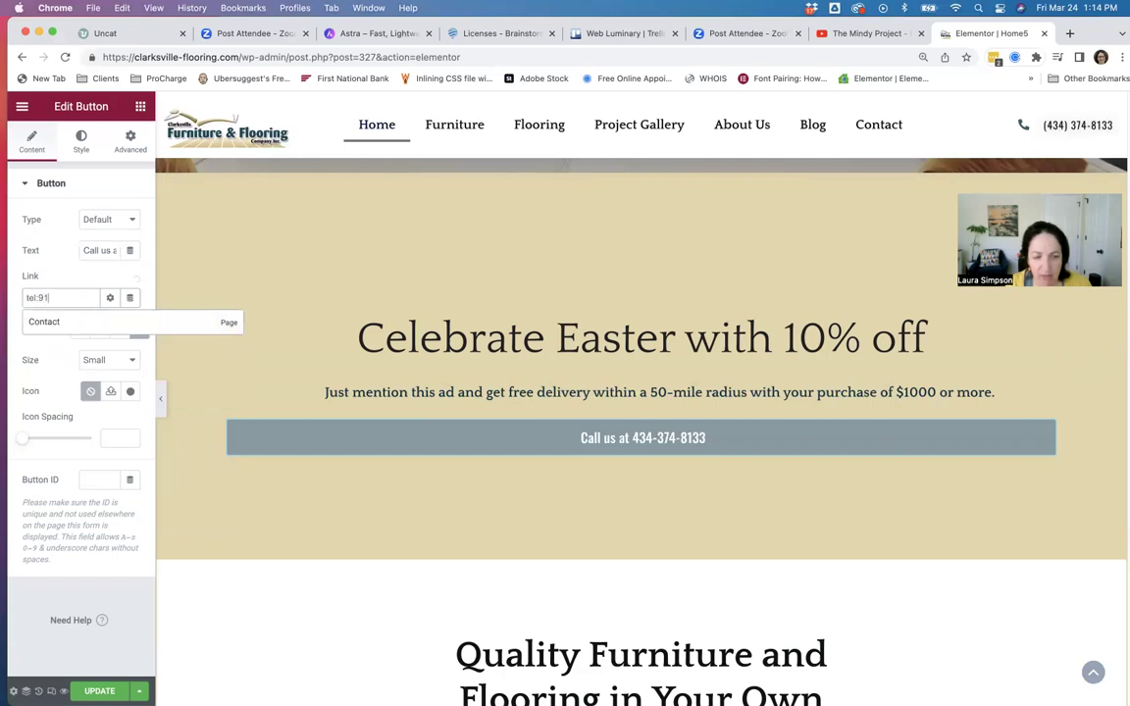
key("BackSpace")
key("BackSpace")
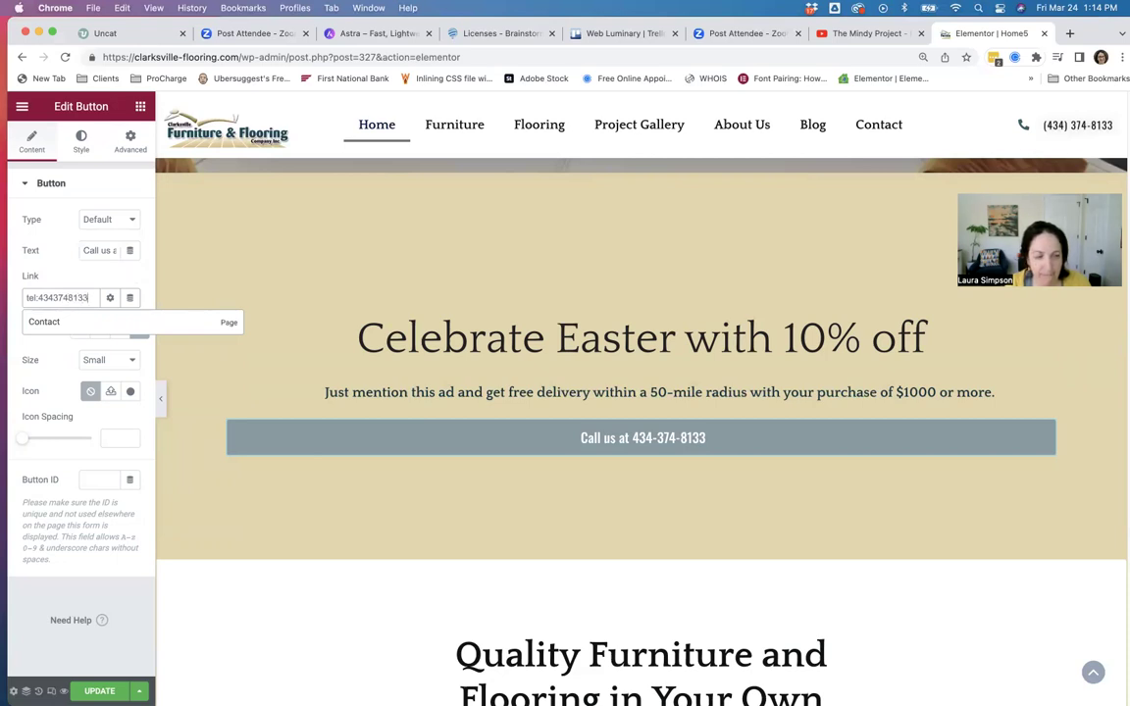
left_click(80, 265)
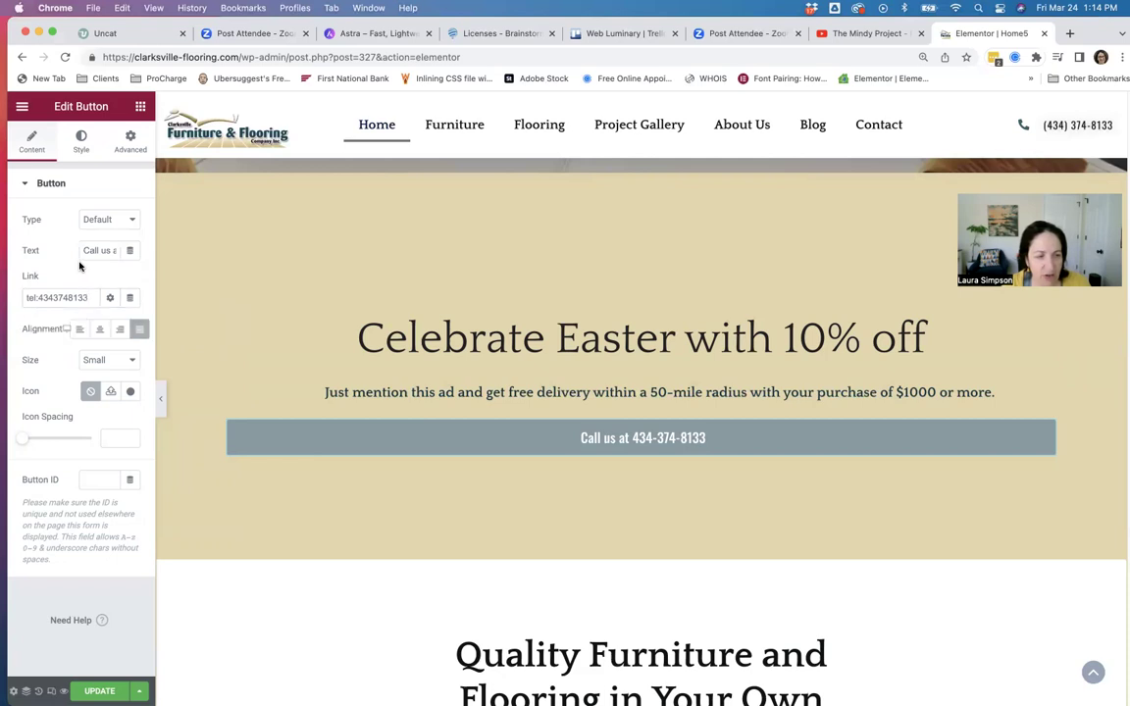
key("super+s")
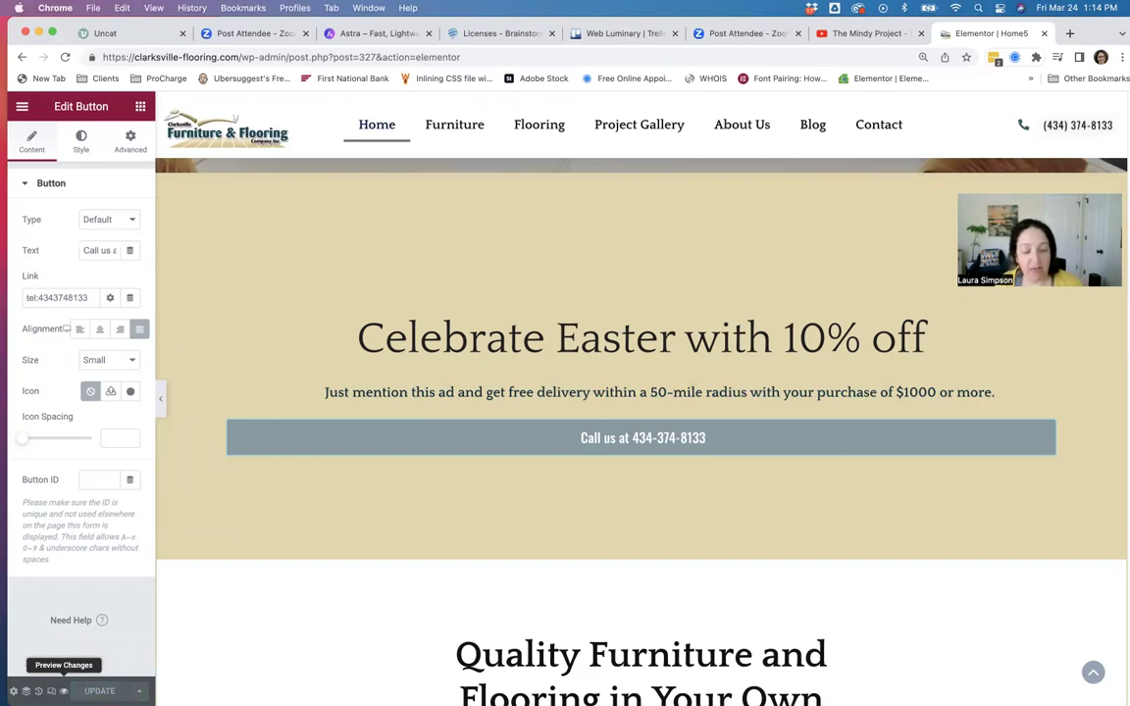
Preview the page in a new tab, check that the Call us button prompts a phone call, then close the preview.
left_click(64, 691)
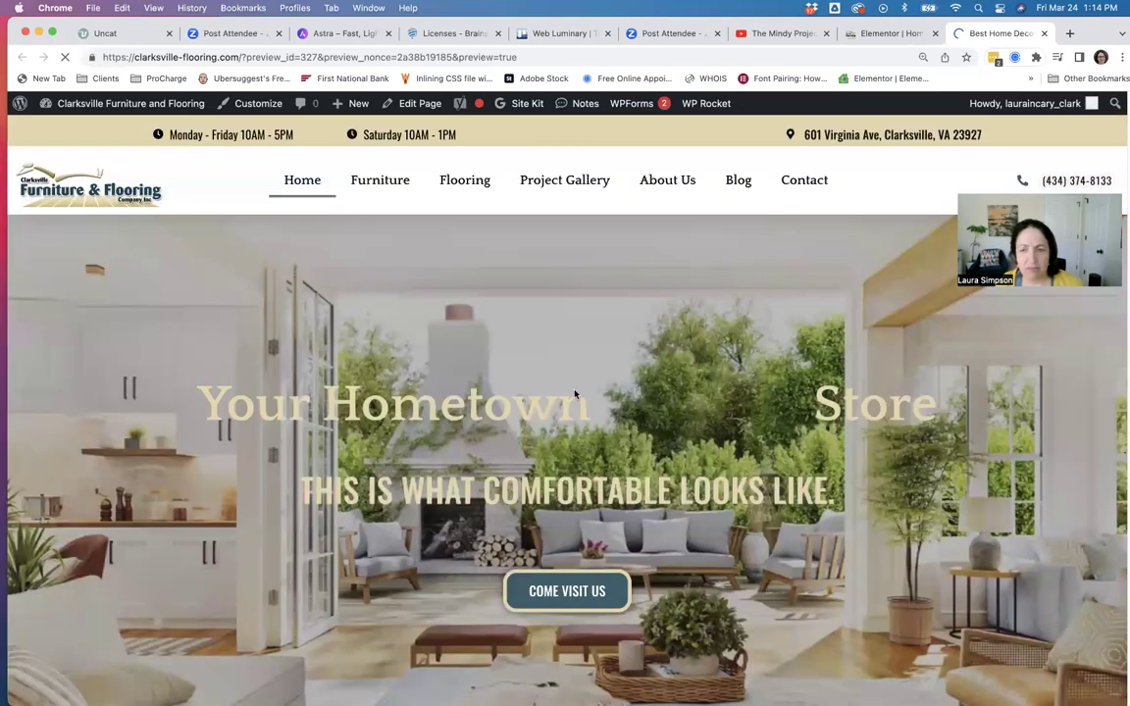
scroll(383, 459, "down", 5)
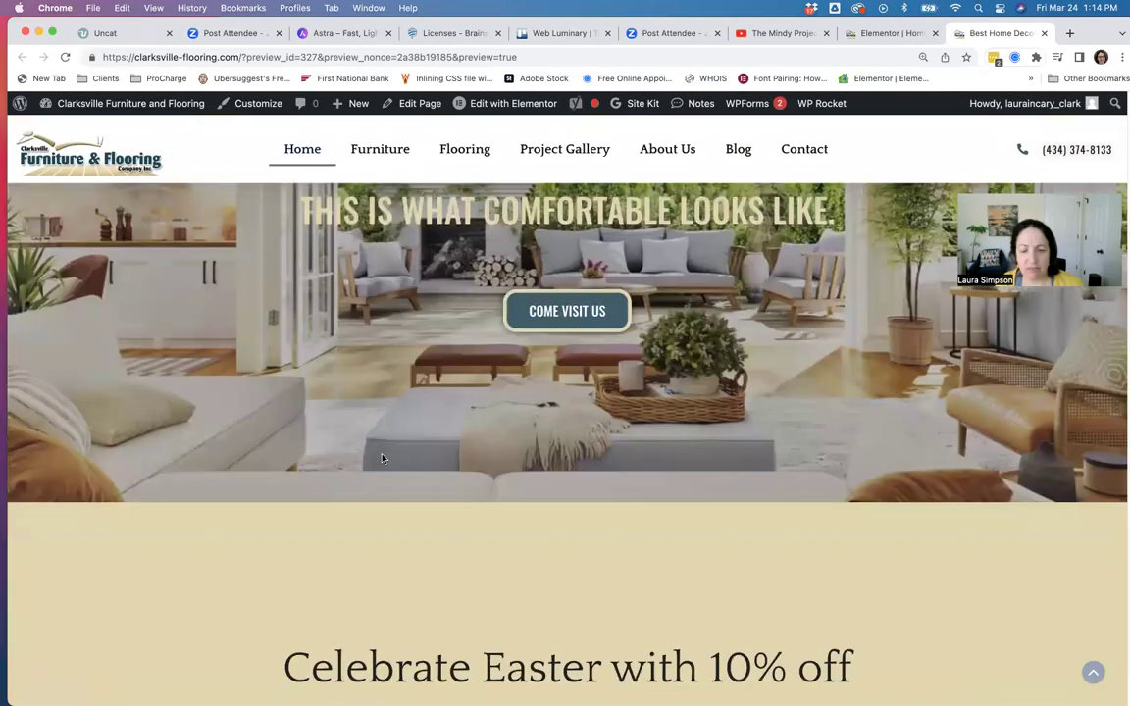
scroll(383, 459, "down", 3)
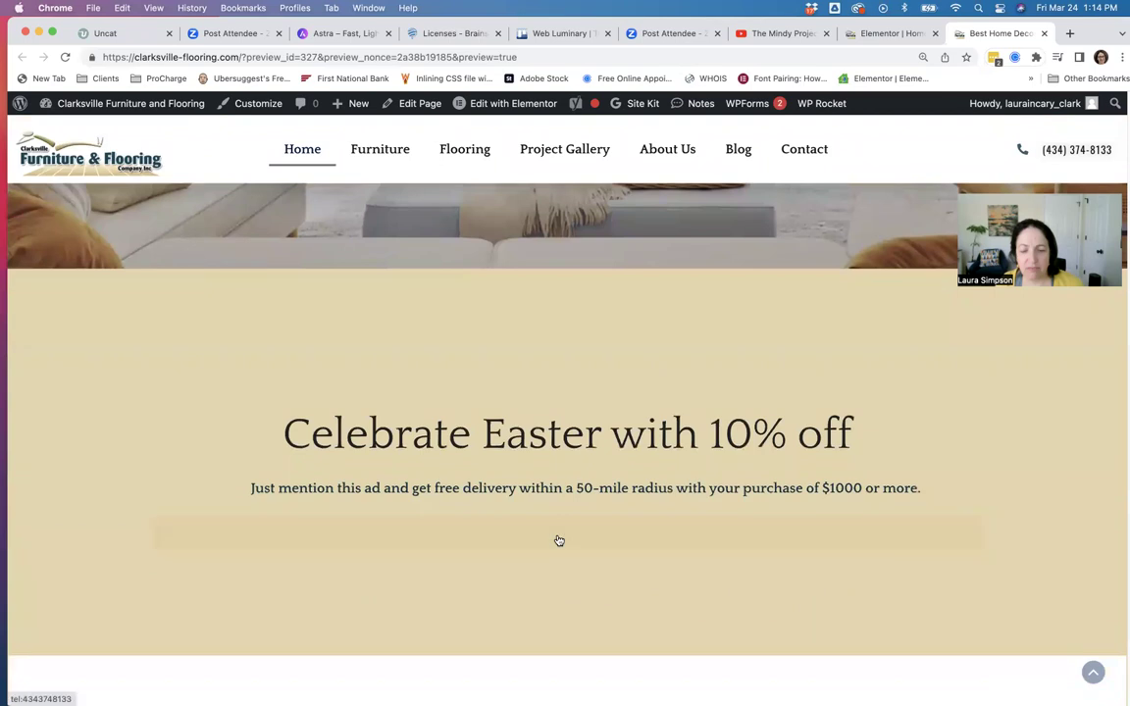
left_click(559, 540)
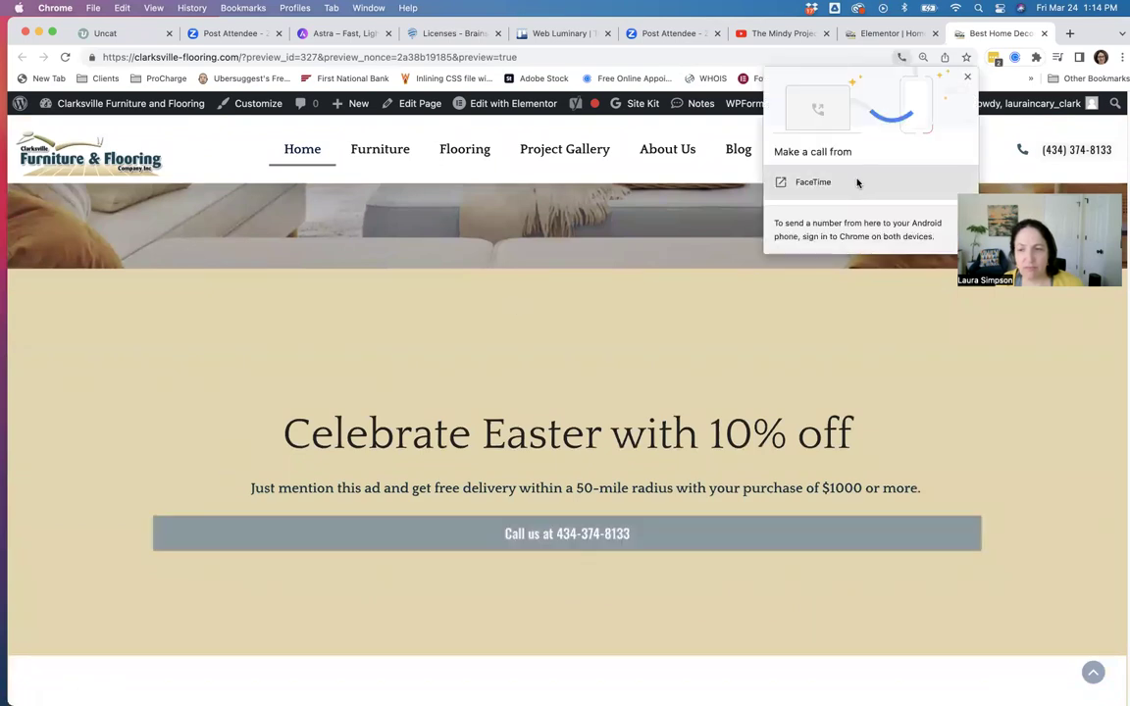
left_click(968, 79)
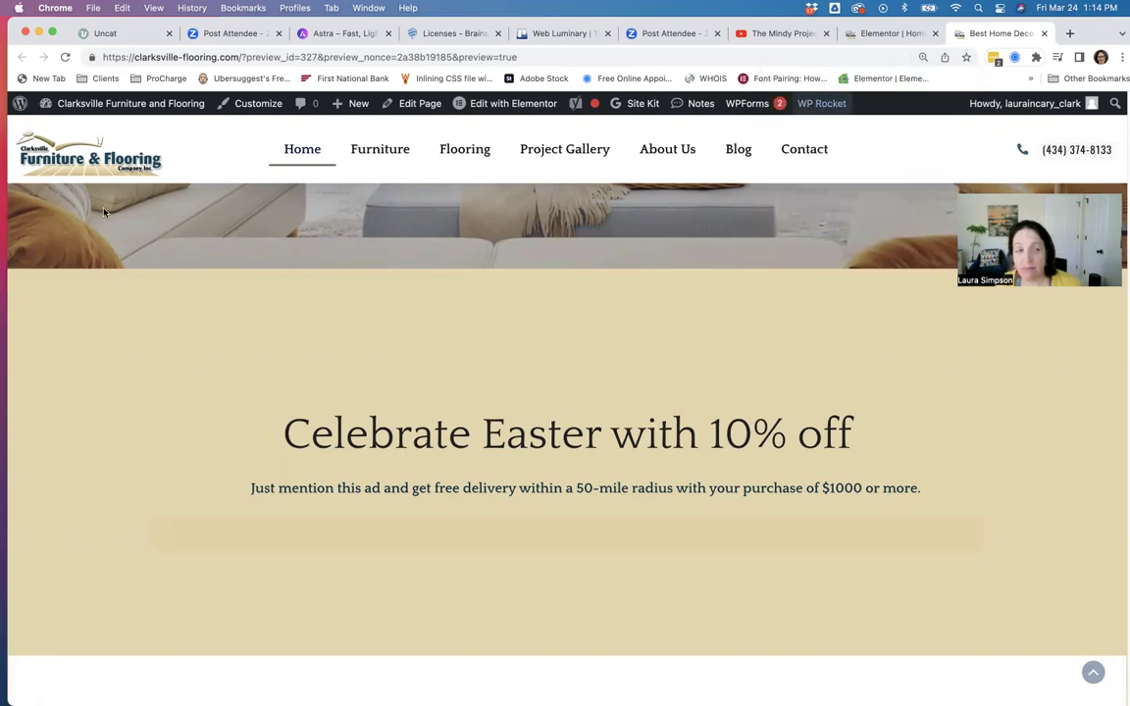
left_click(1044, 33)
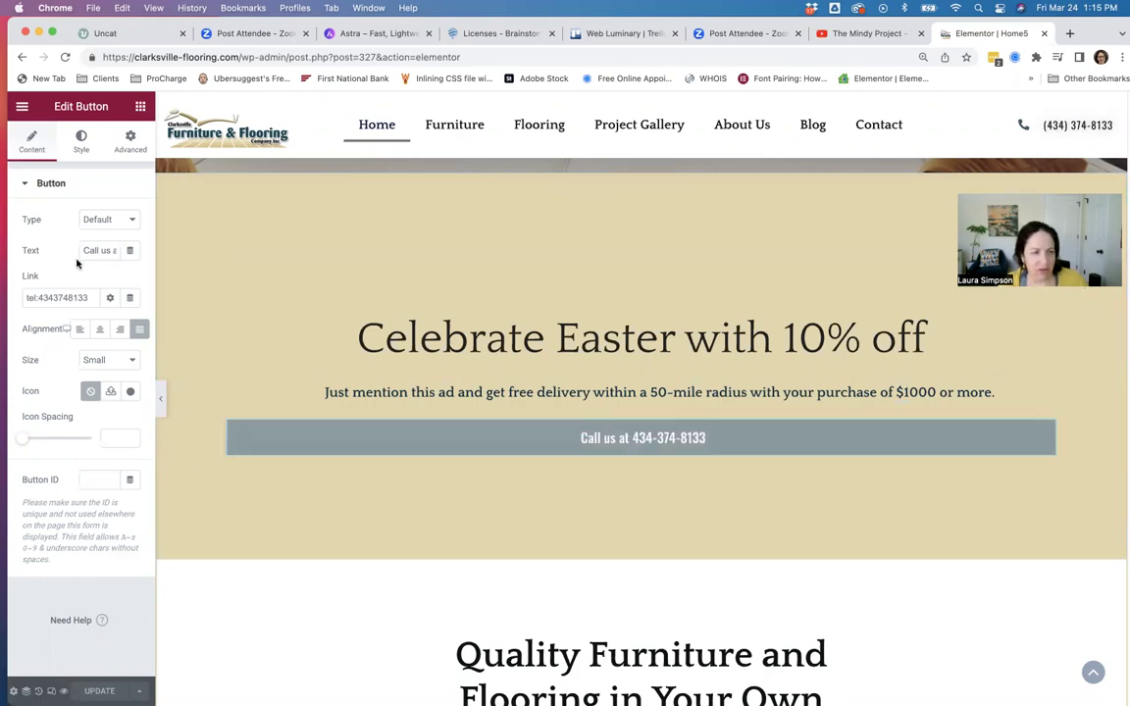
Give the button a Clarksville-Nickle hover background color, update the page, and preview it.
left_click(82, 144)
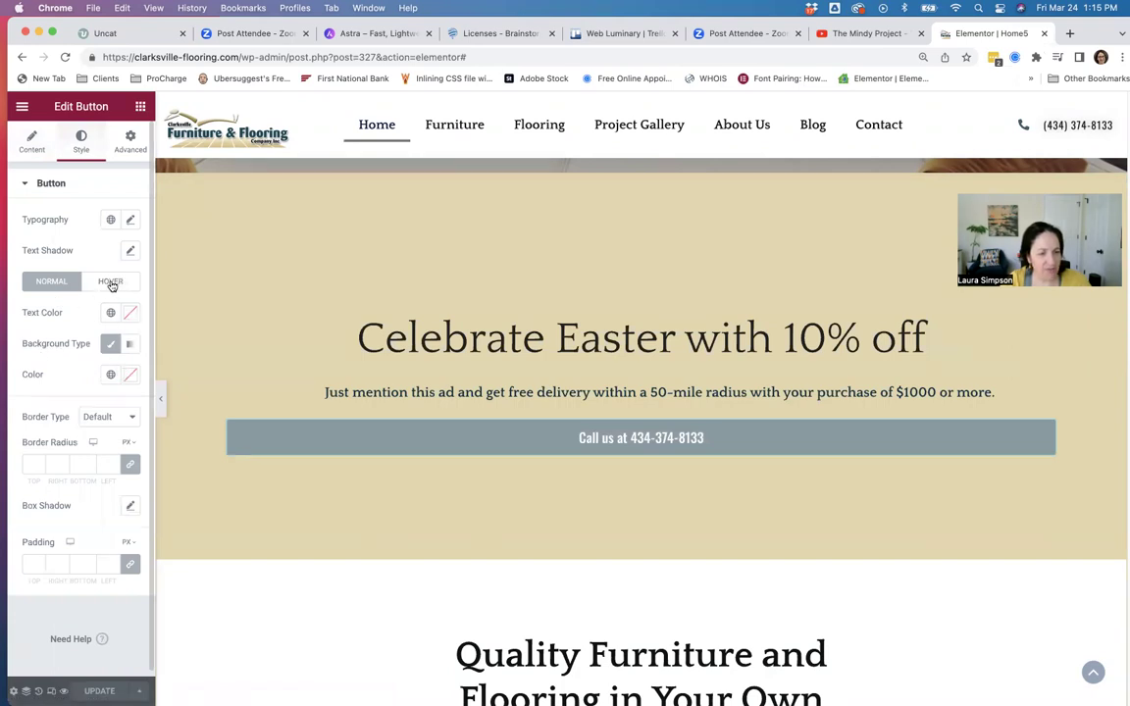
left_click(111, 283)
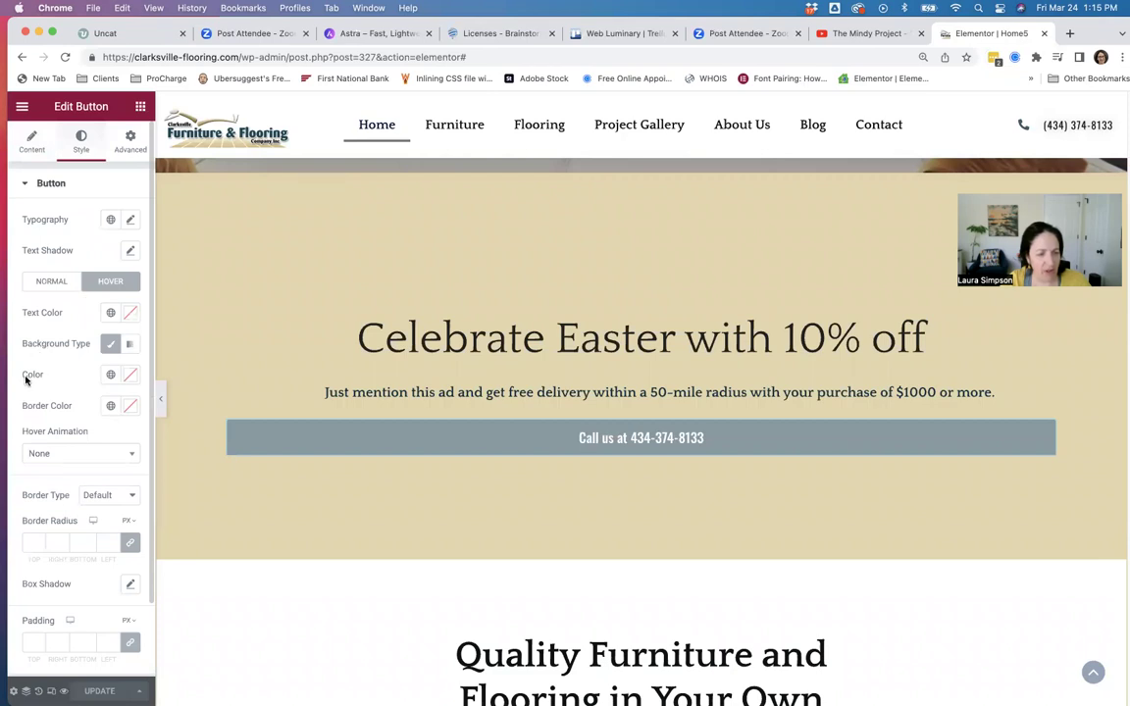
left_click(110, 379)
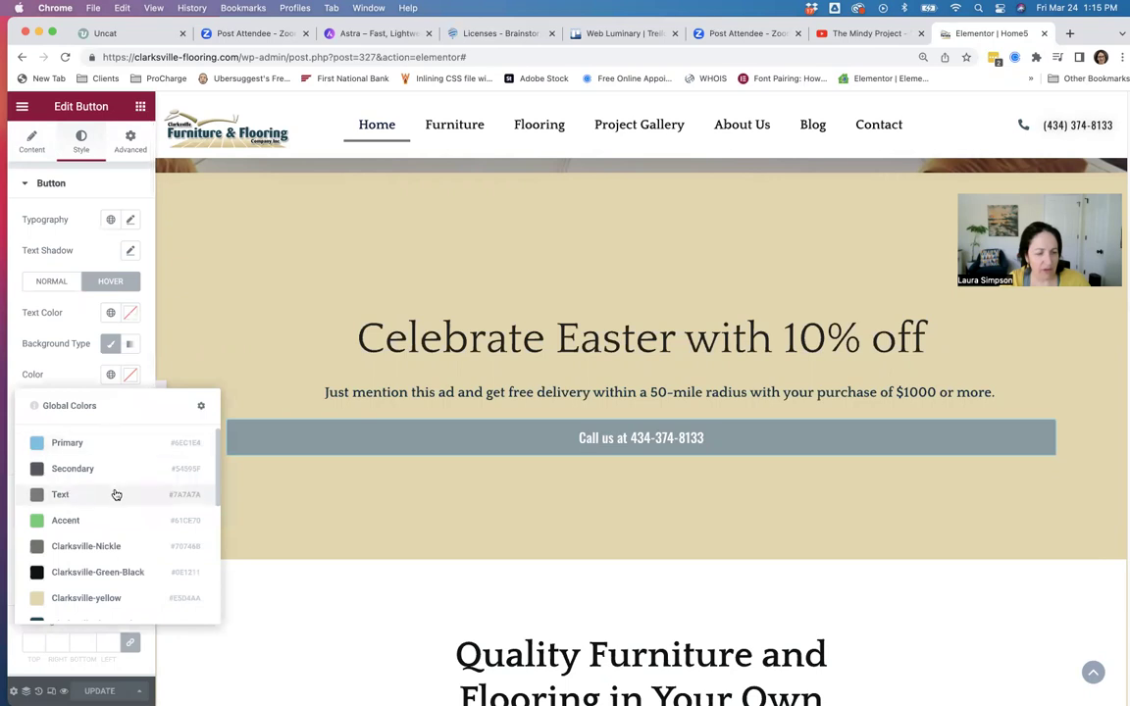
scroll(114, 495, "down", 1)
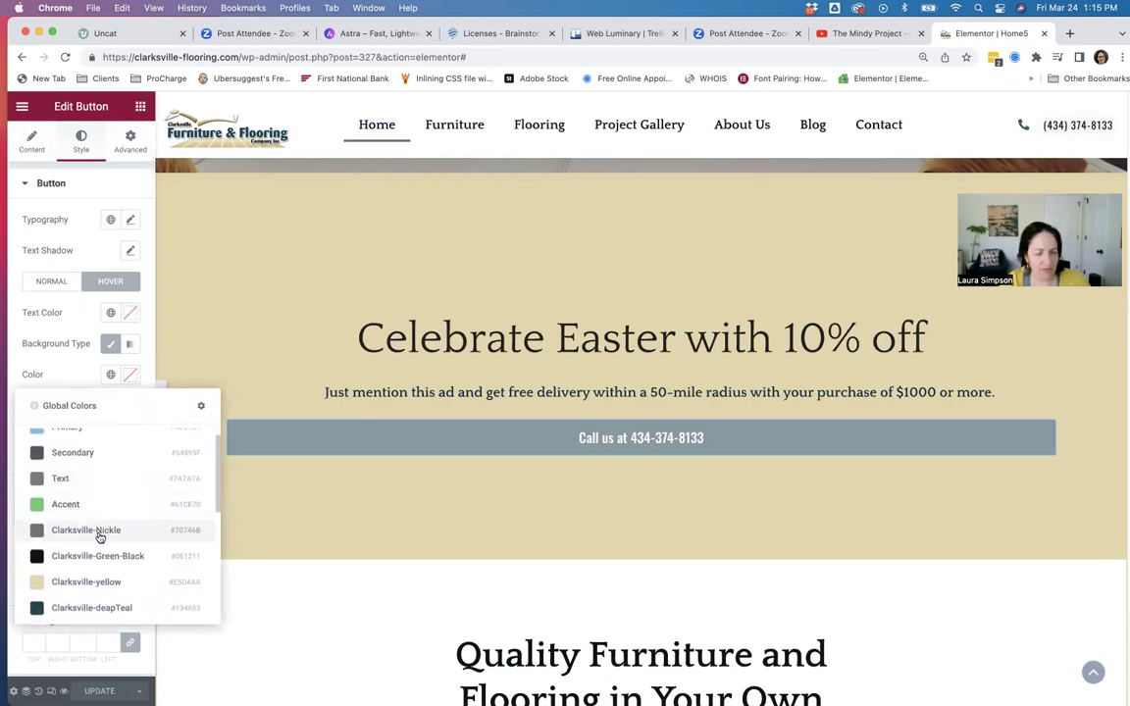
left_click(99, 534)
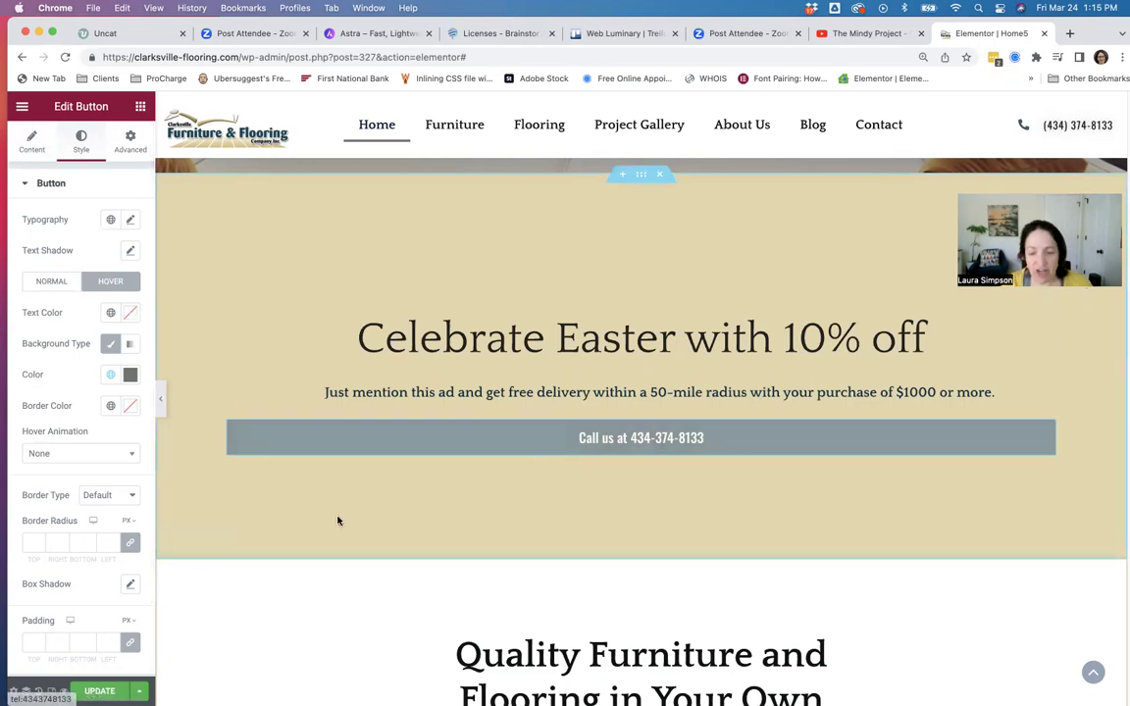
left_click(100, 691)
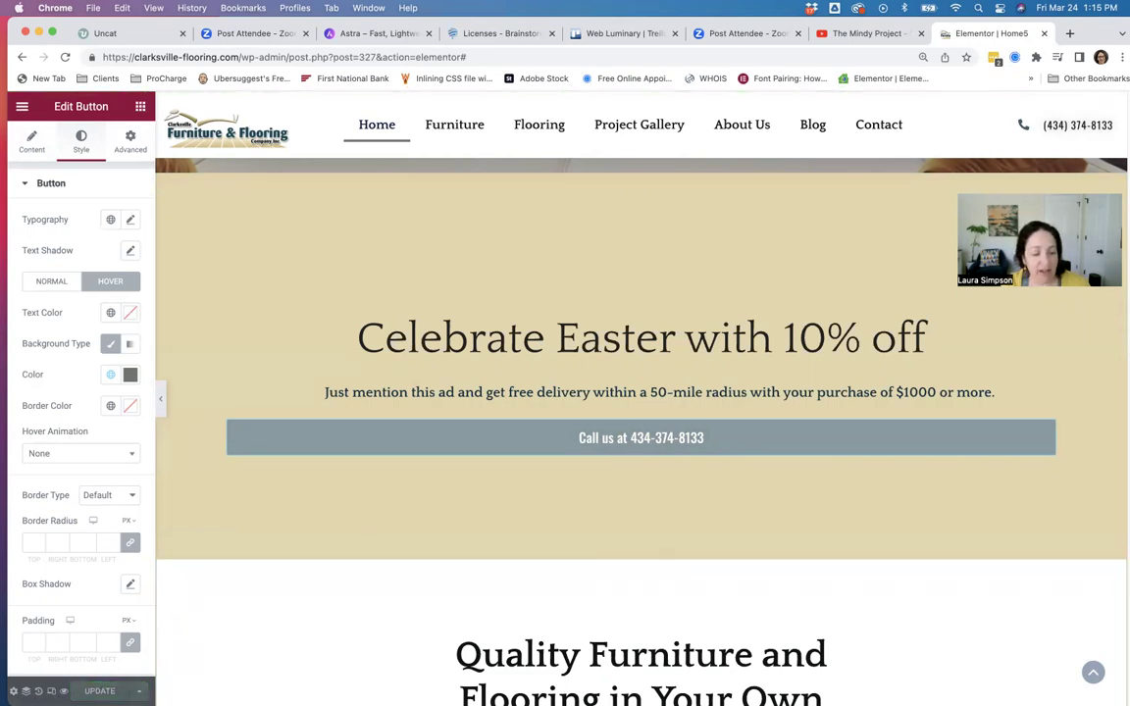
left_click(64, 690)
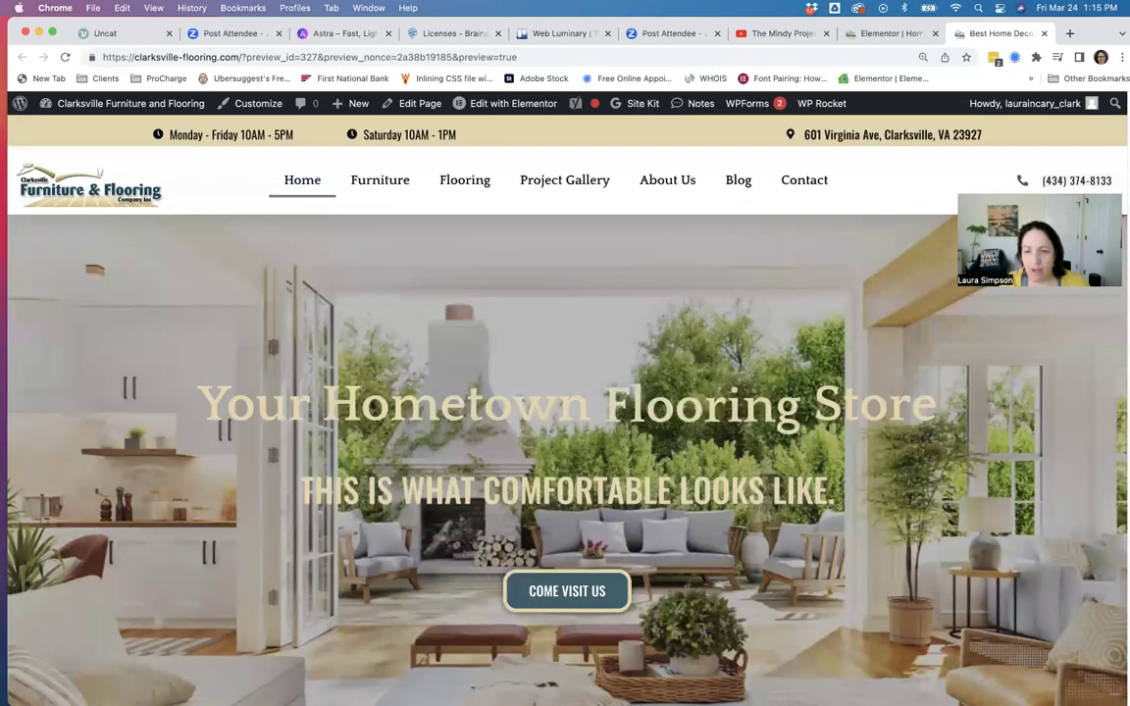
scroll(712, 387, "down", 5)
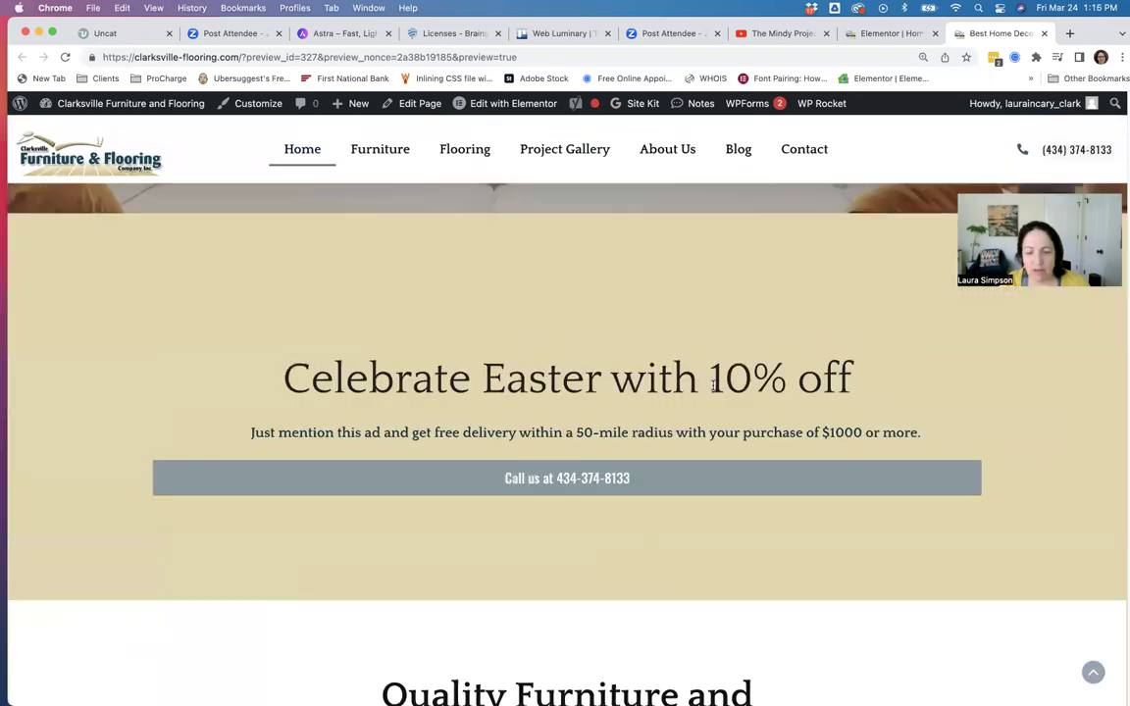
left_click(573, 464)
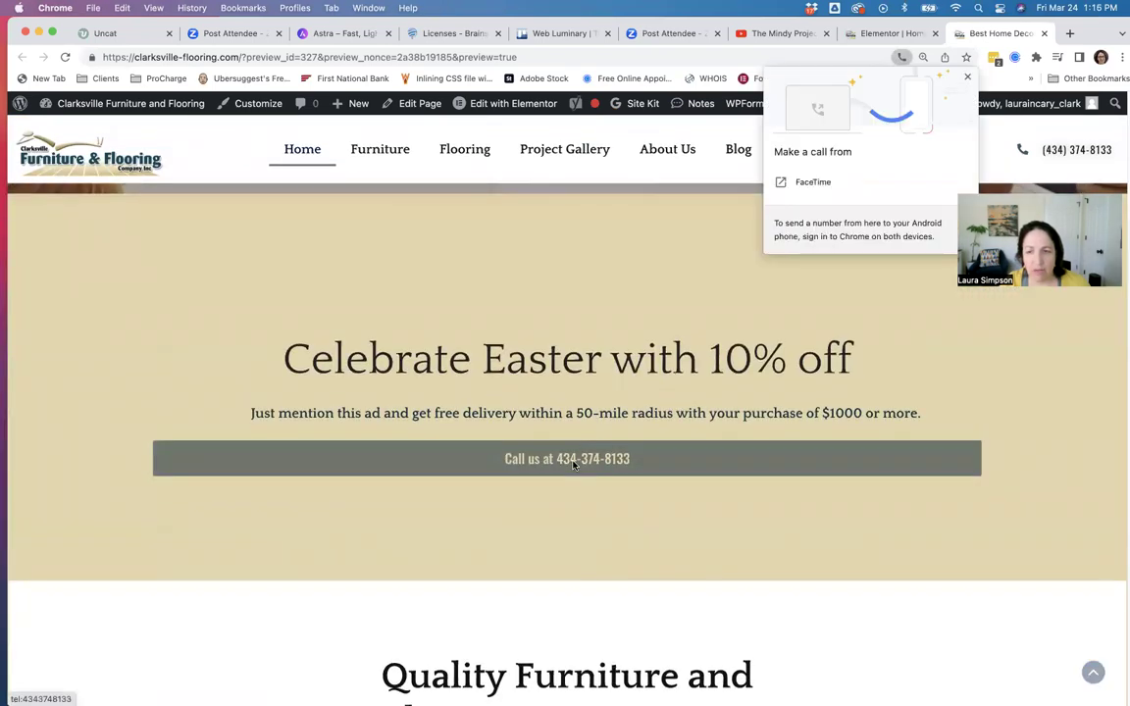
left_click(965, 78)
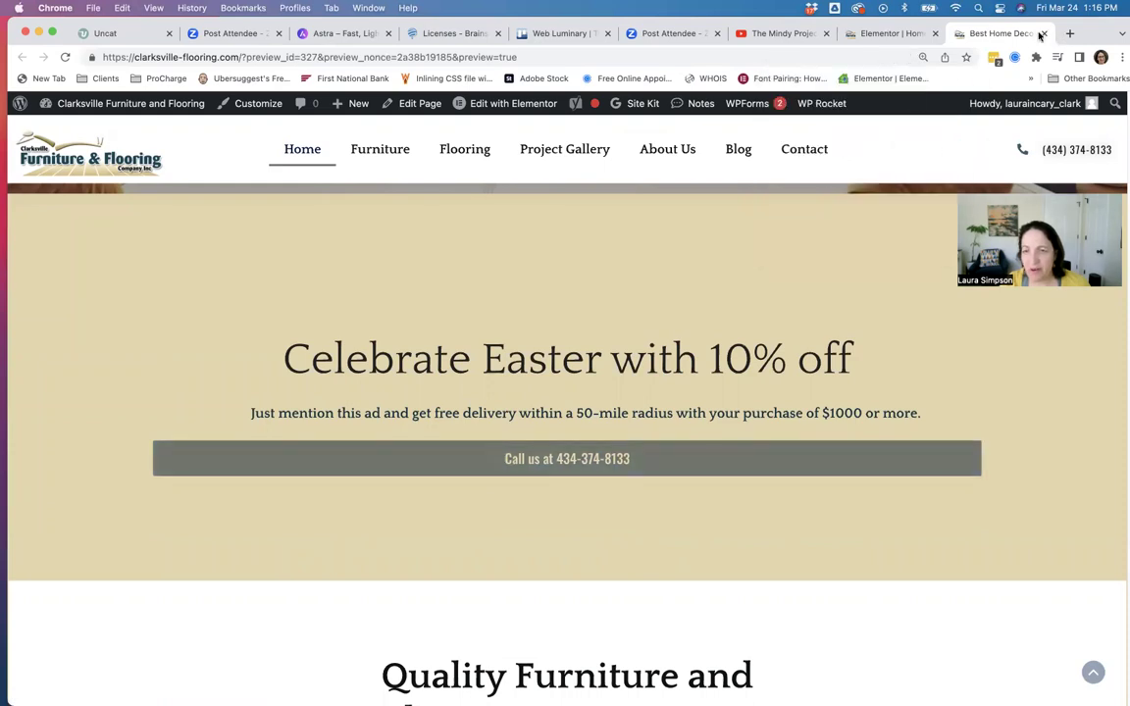
left_click(1043, 34)
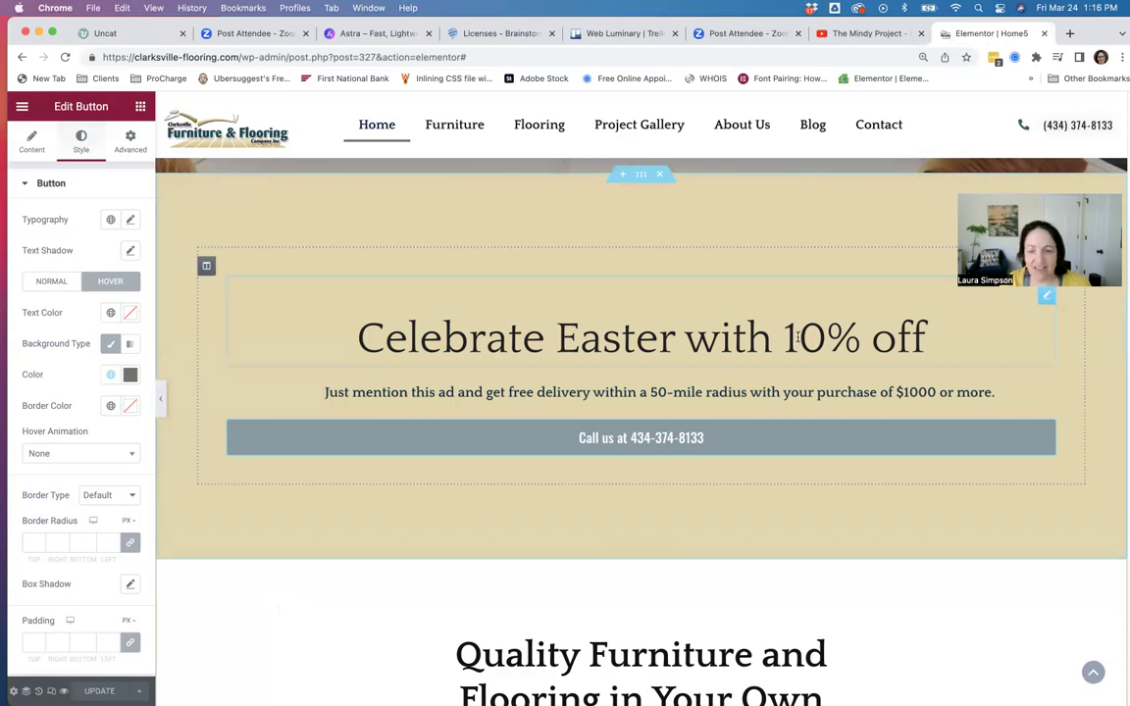
Remove the Easter specials section and update the page.
scroll(593, 393, "up", 1)
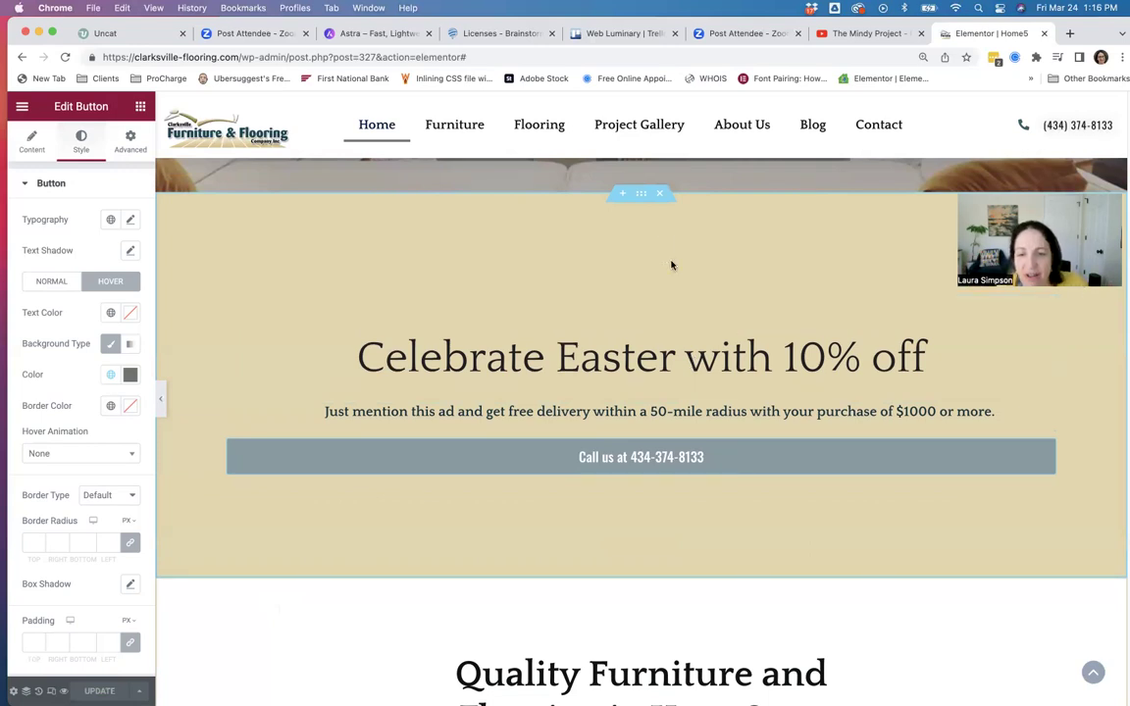
left_click(660, 197)
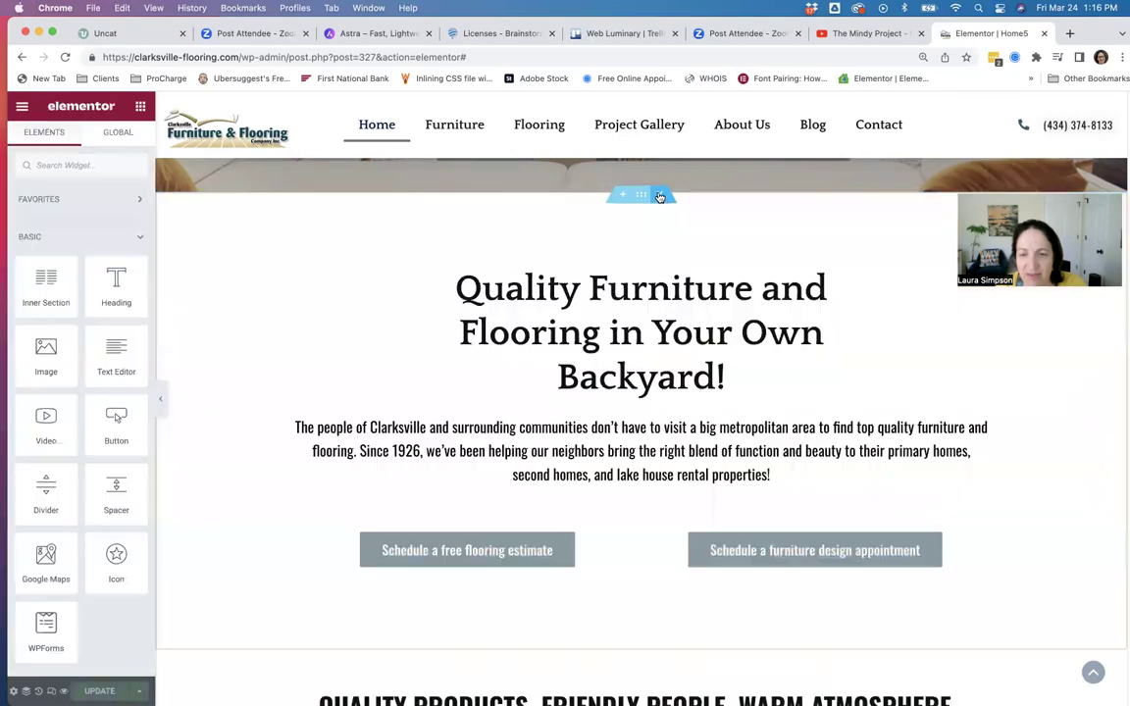
left_click(99, 690)
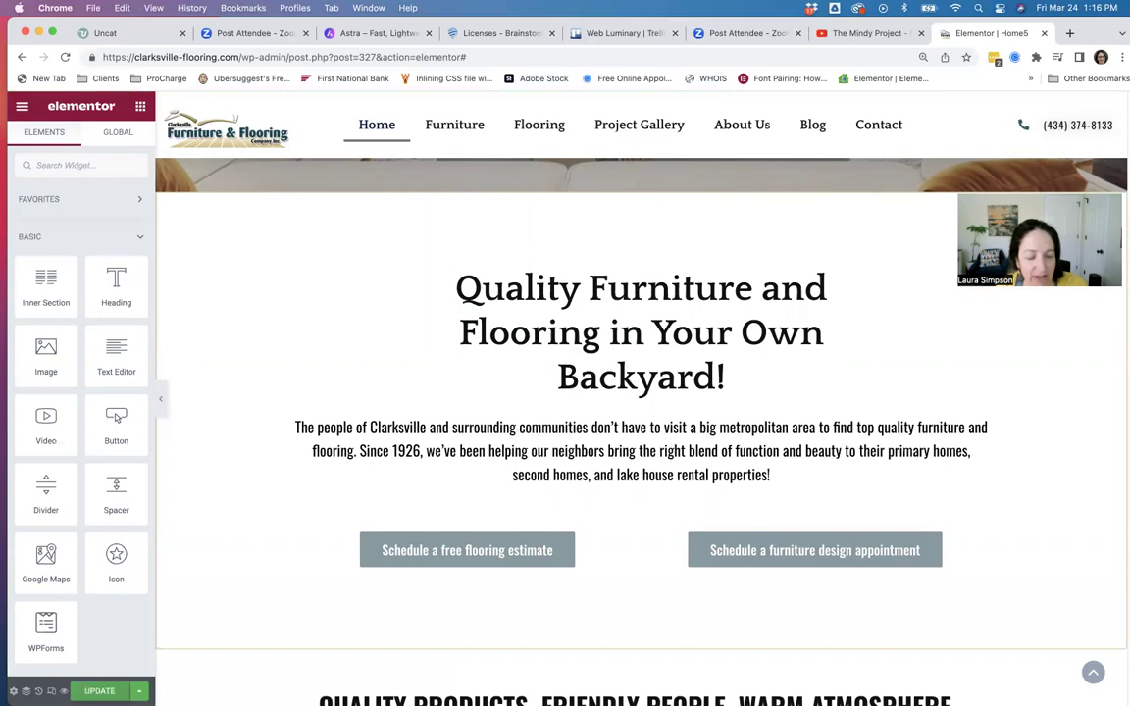
left_click(99, 690)
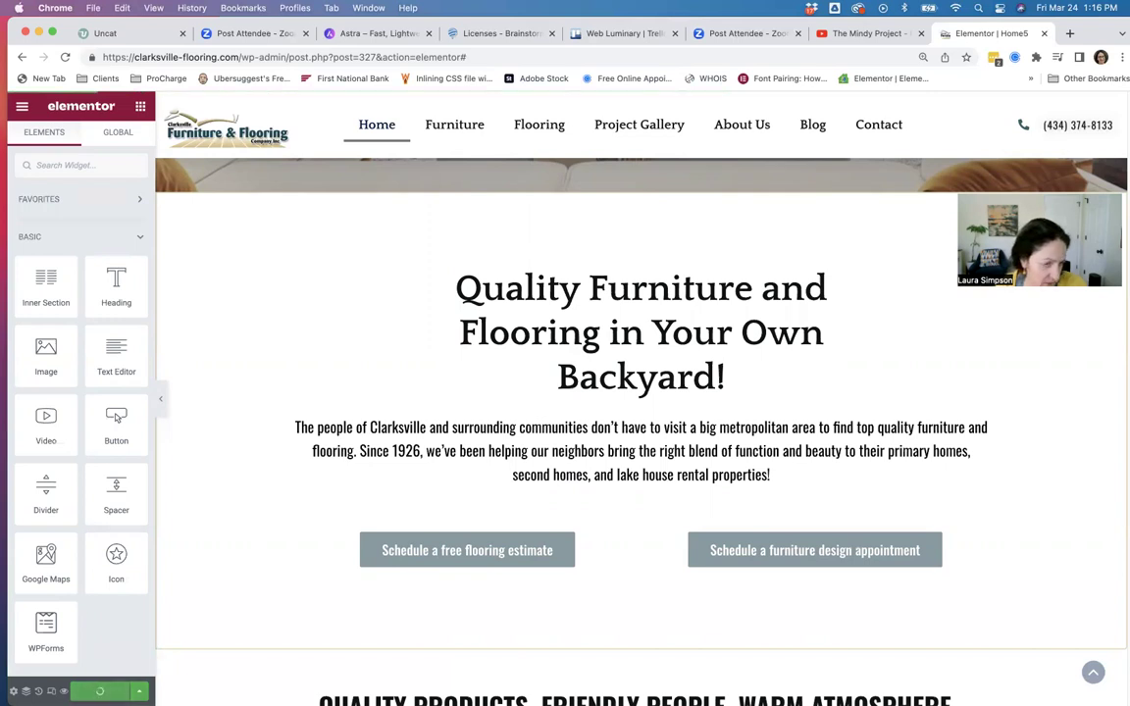